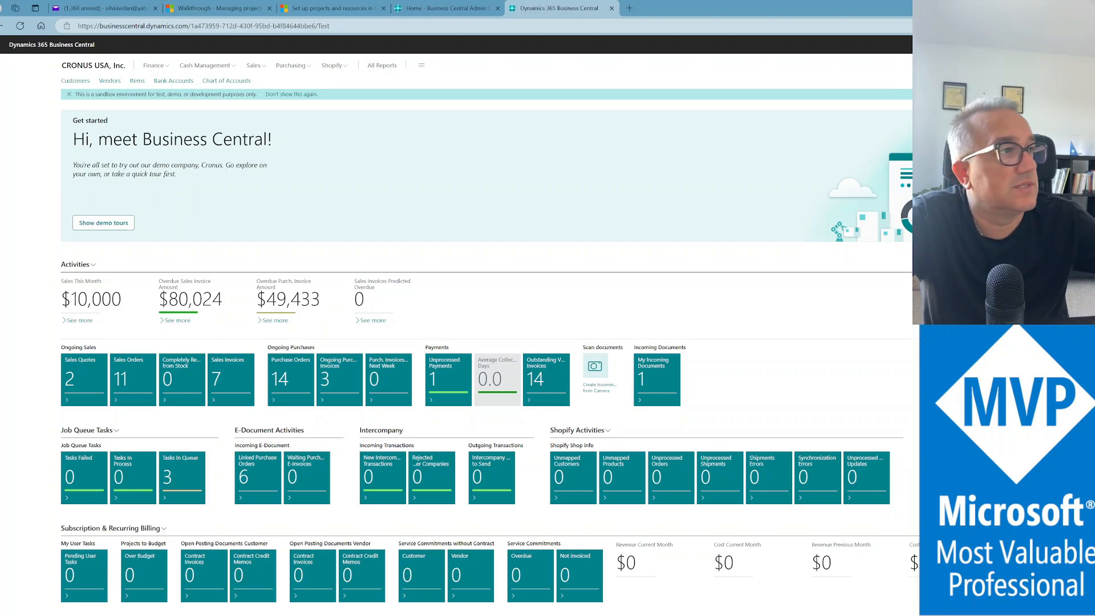
Open the Tell Me search box on the CRONUS USA Role Center with Alt+Q
key("alt+q")
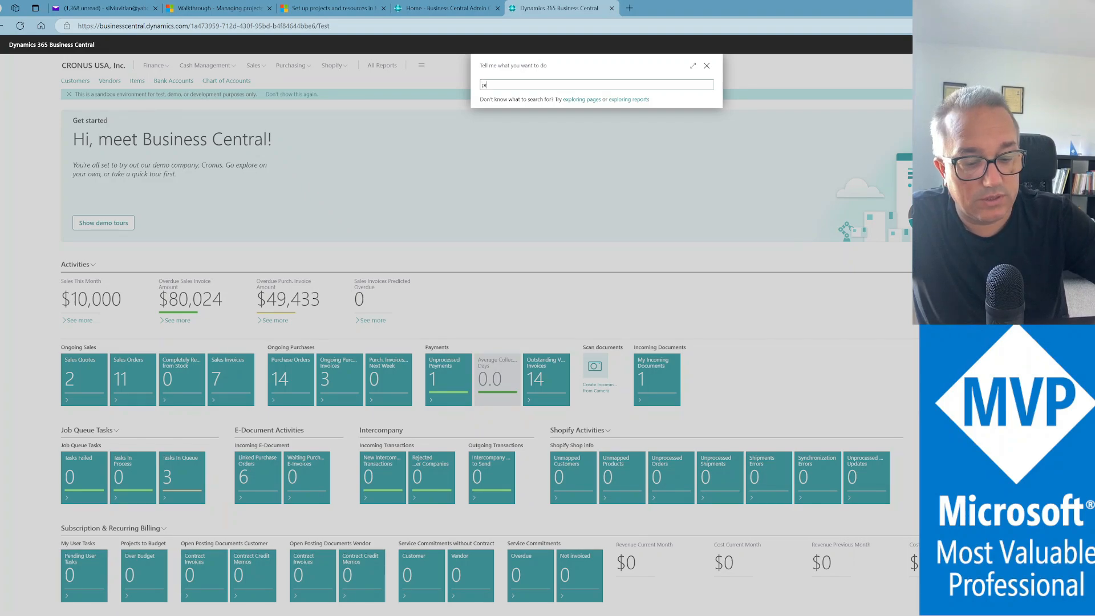
Open Project Ad-hoc Analysis, switch off analysis mode, and select the J00090 Adam ledger entry
type("project anal")
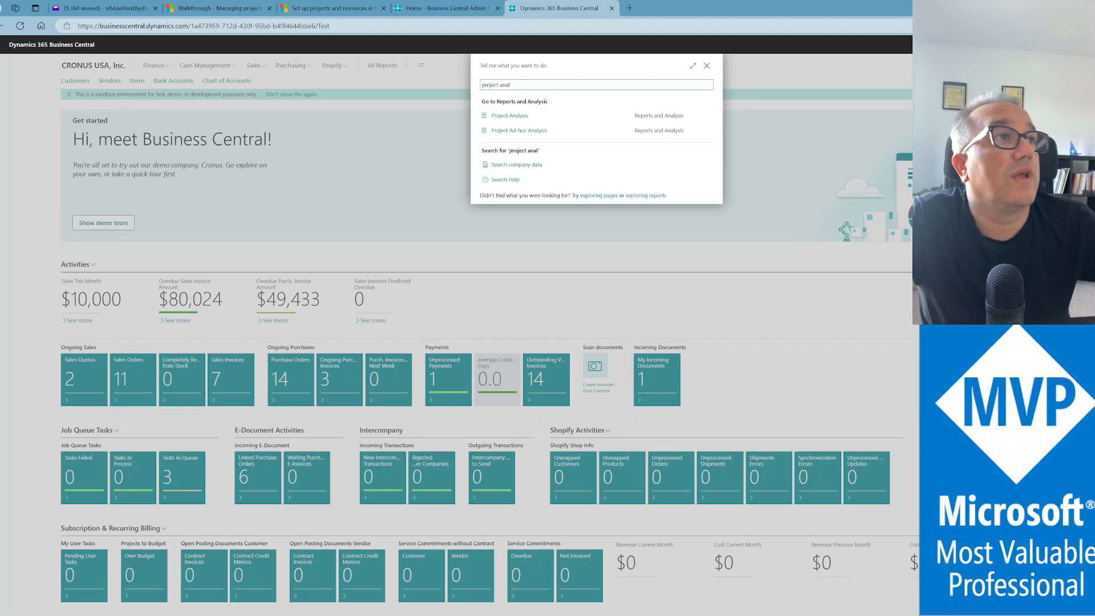
left_click(534, 131)
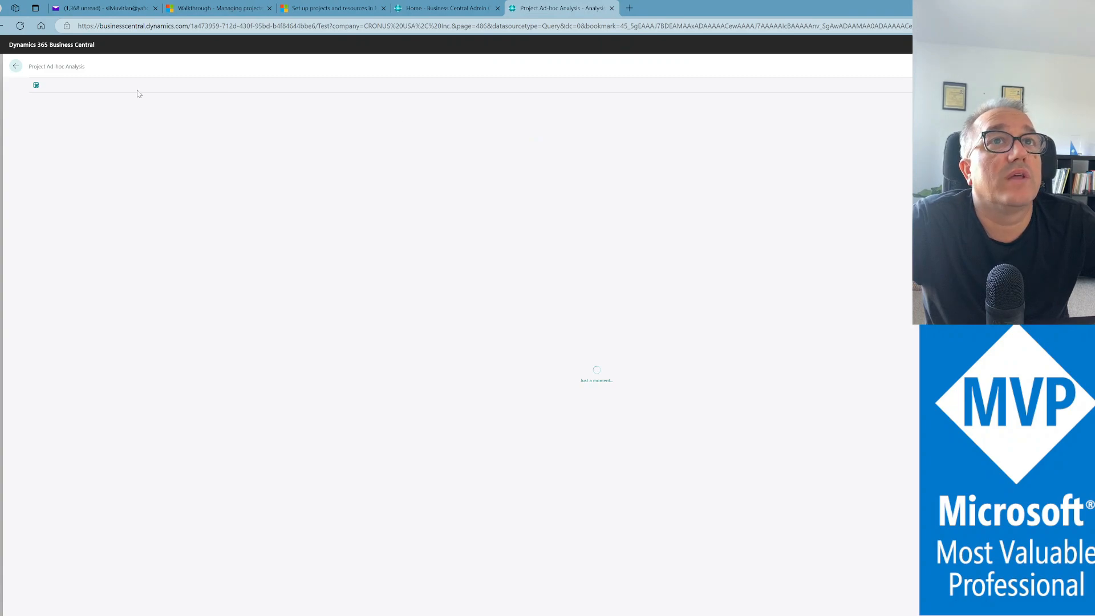
left_click(35, 86)
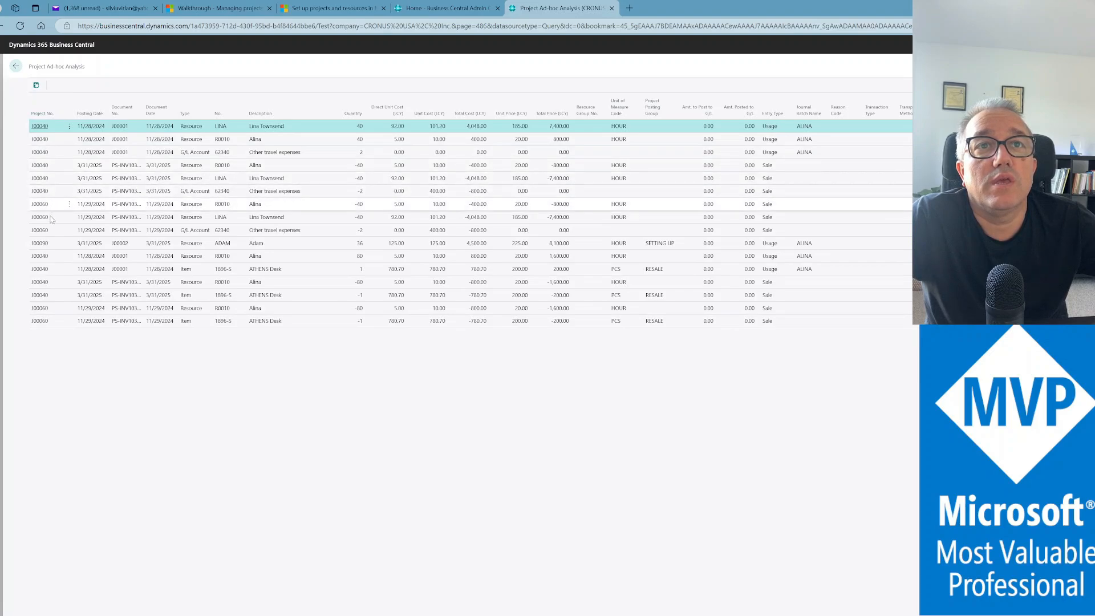
left_click(56, 245)
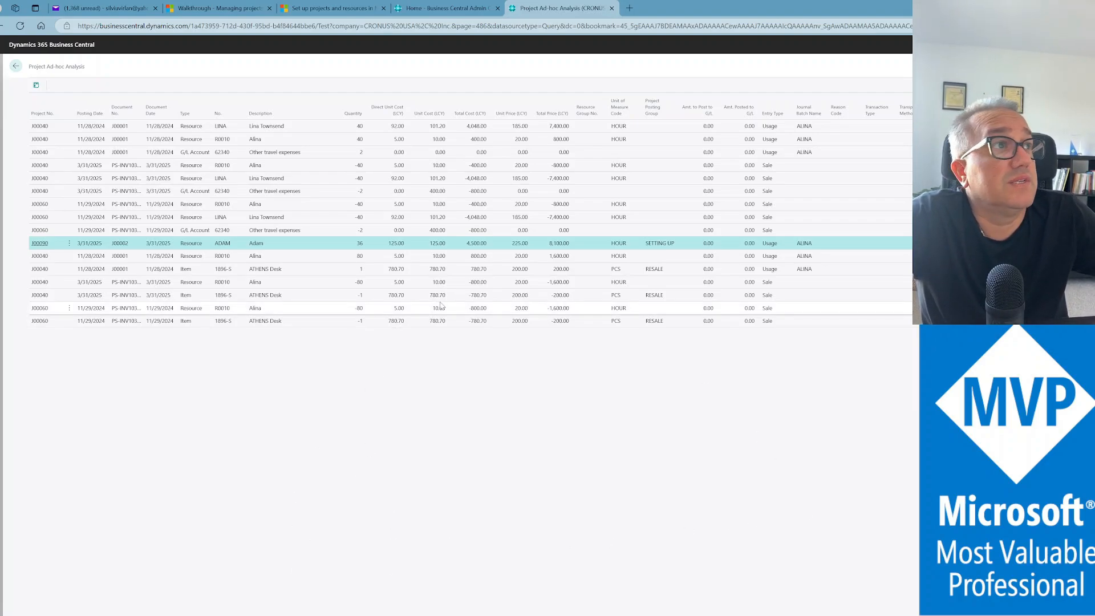
Go back, search 'projects', open the Projects list and open J00090's Project Card
left_click(15, 68)
key("alt+q")
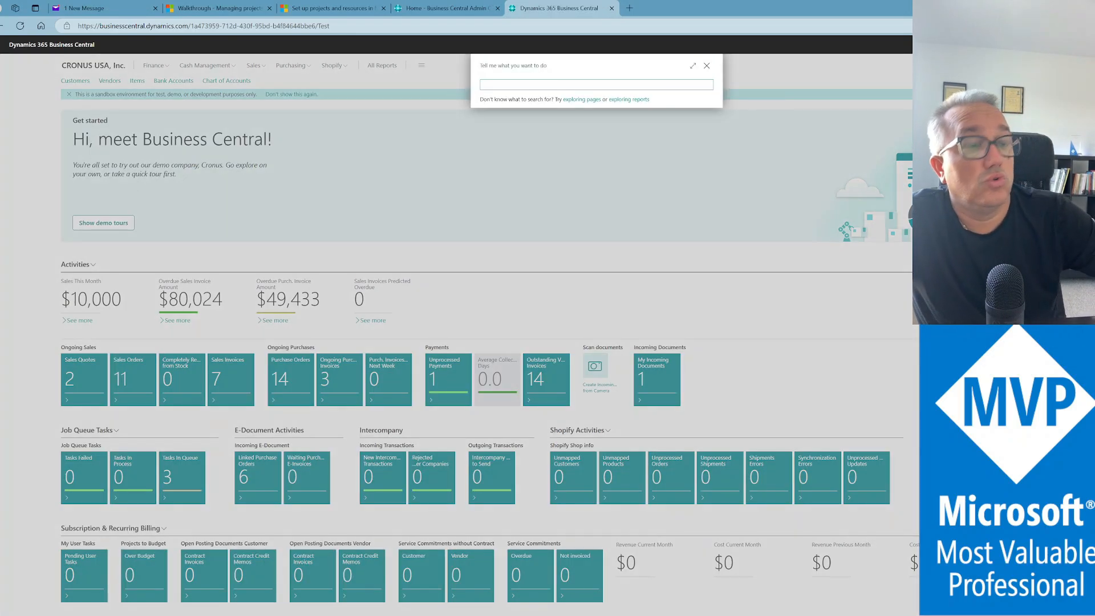
type("proh")
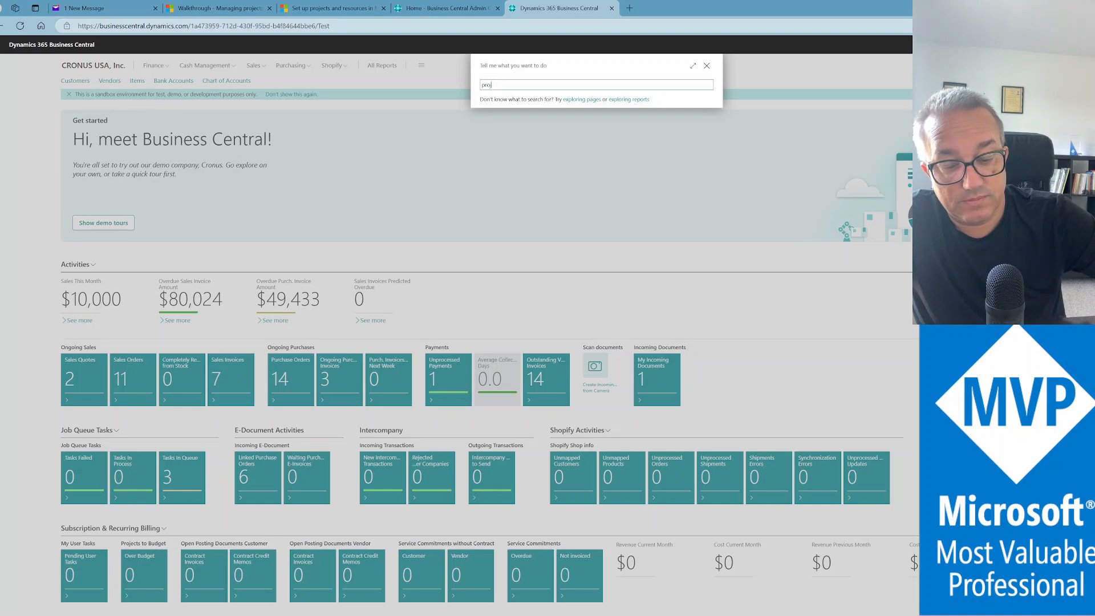
key("BackSpace")
type("jects")
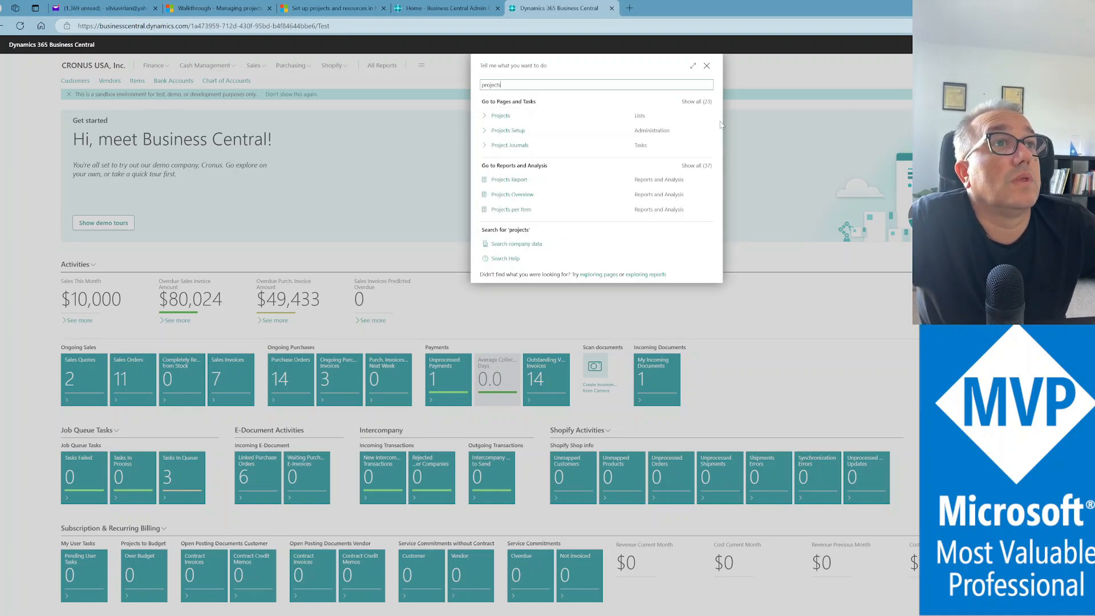
left_click(488, 121)
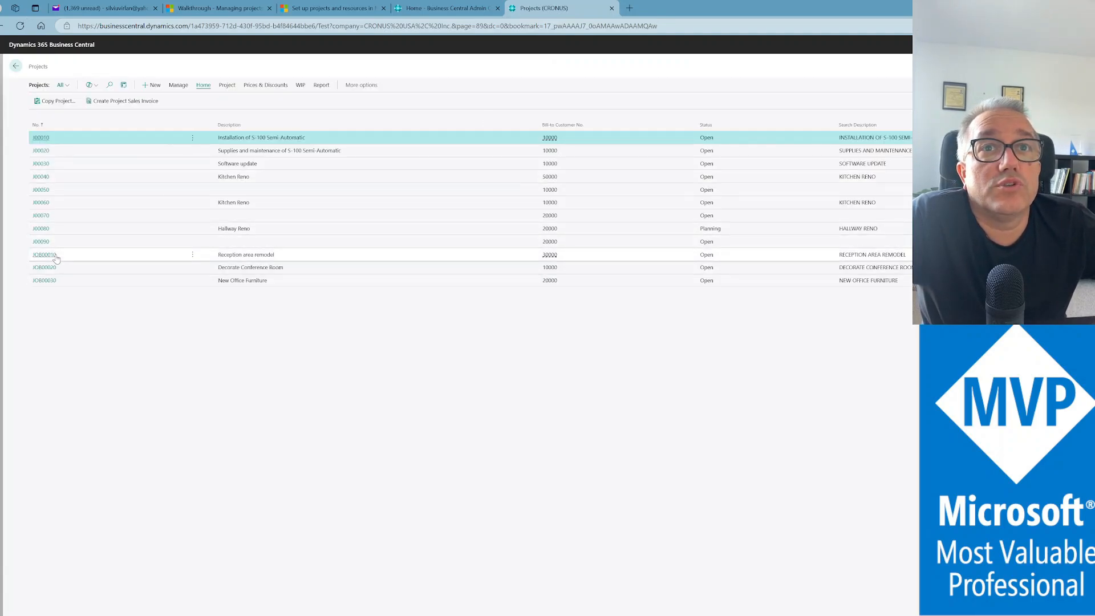
left_click(39, 244)
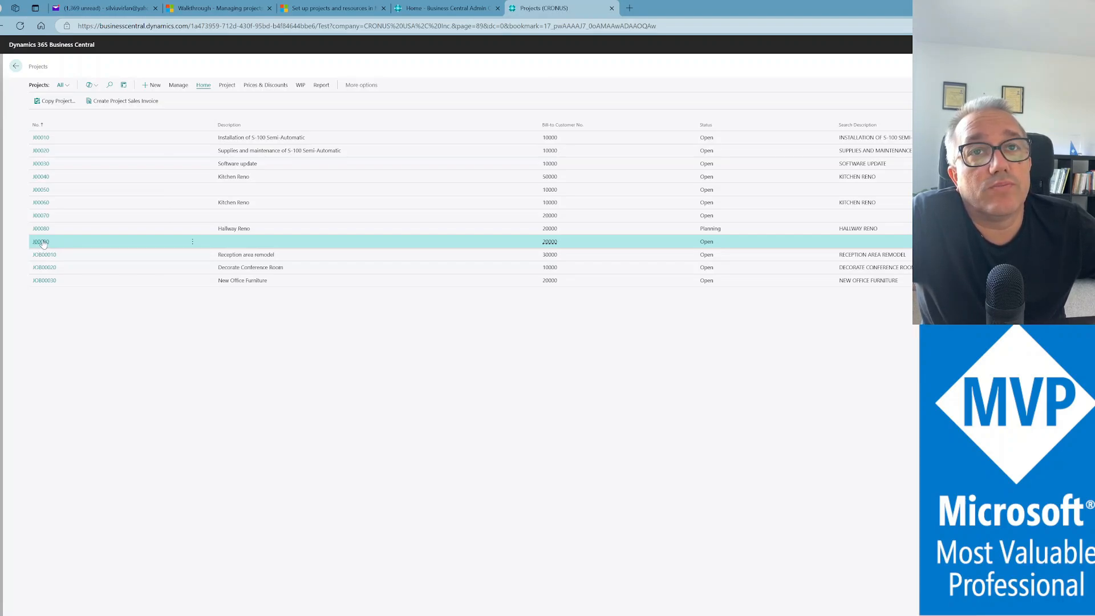
left_click(41, 241)
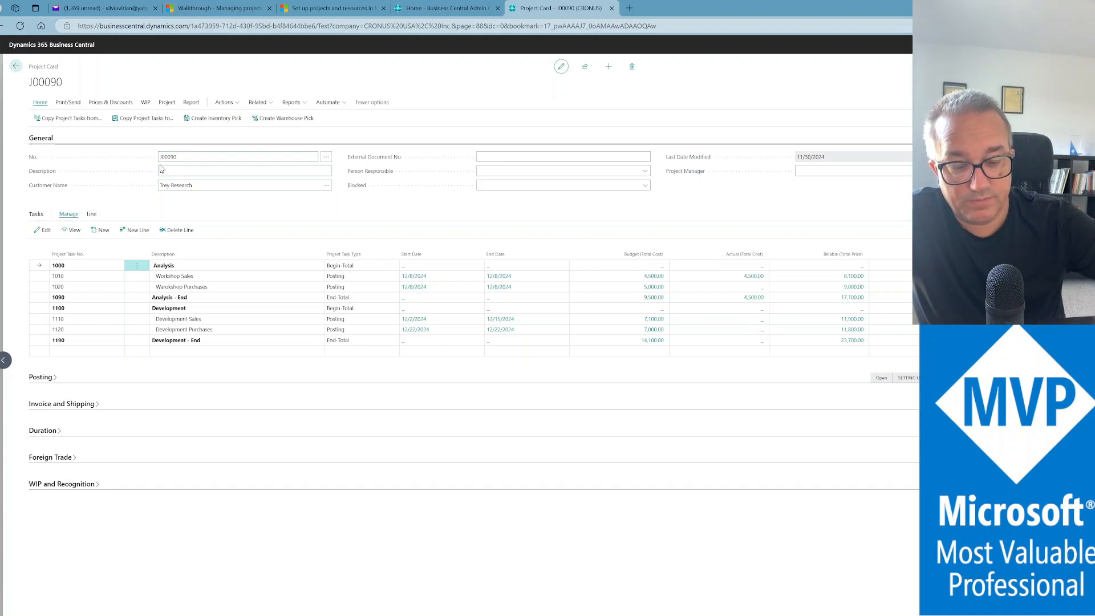
Set J00090's description to 'BC Implementation' and expand General, checking the Trey Research customer lookup
type("BC Implementation")
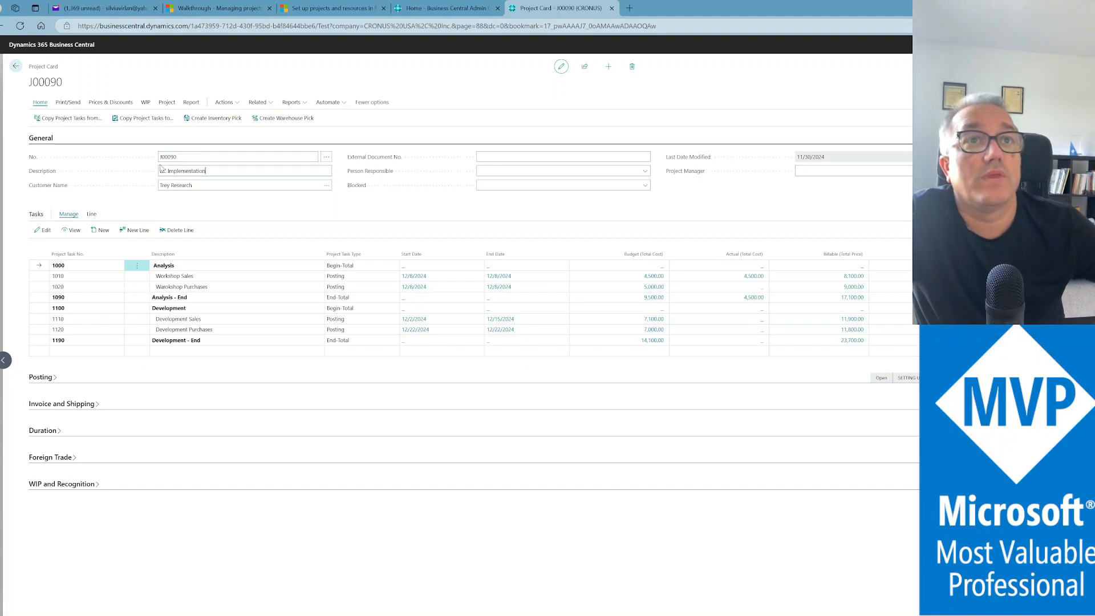
key("Tab")
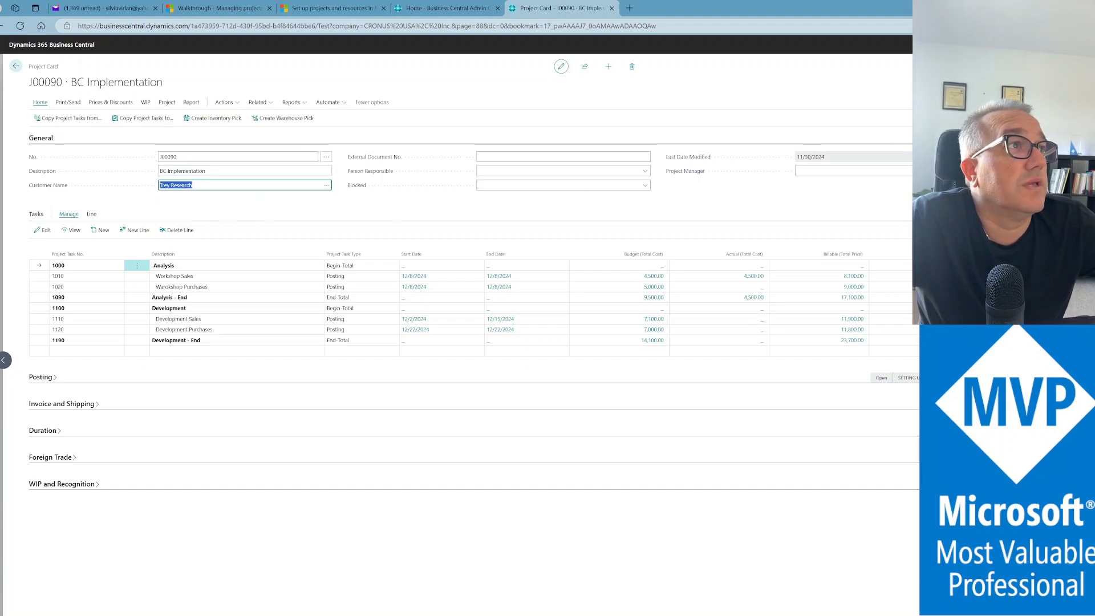
left_click(958, 138)
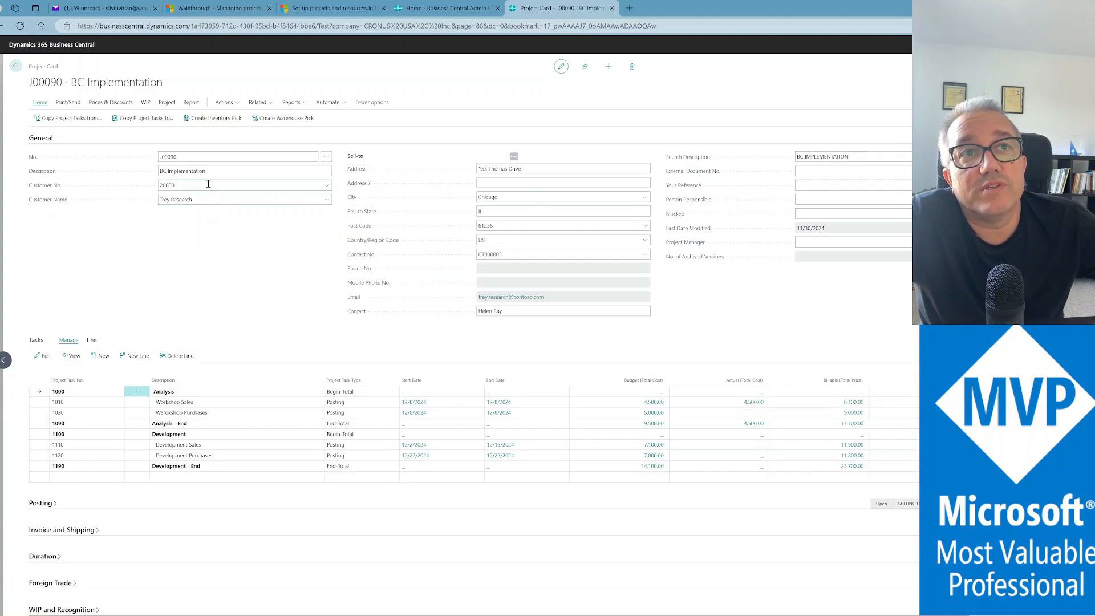
left_click(329, 188)
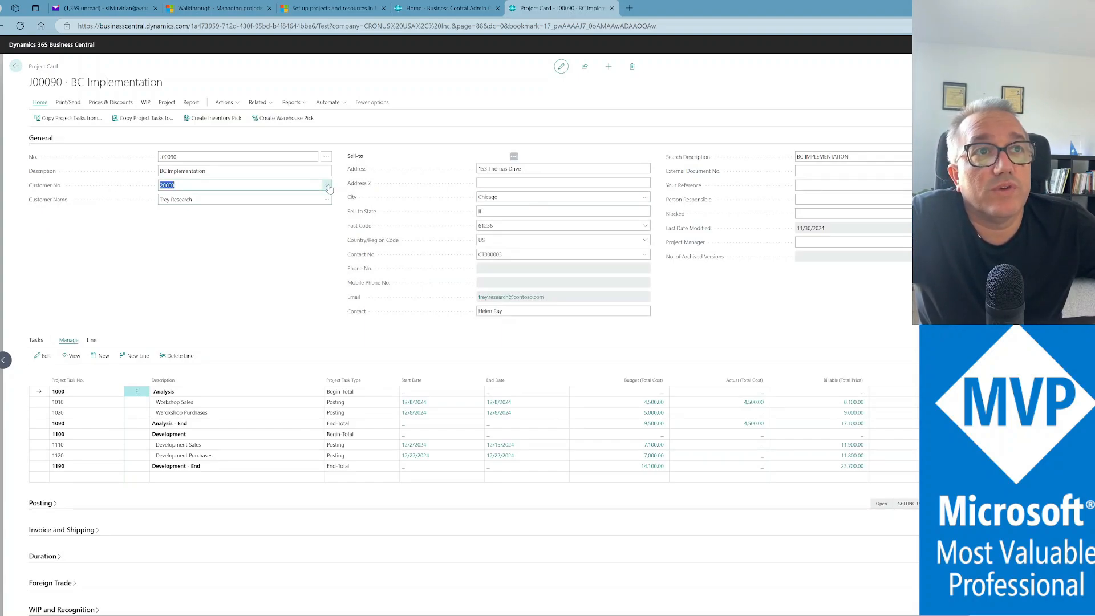
left_click(327, 187)
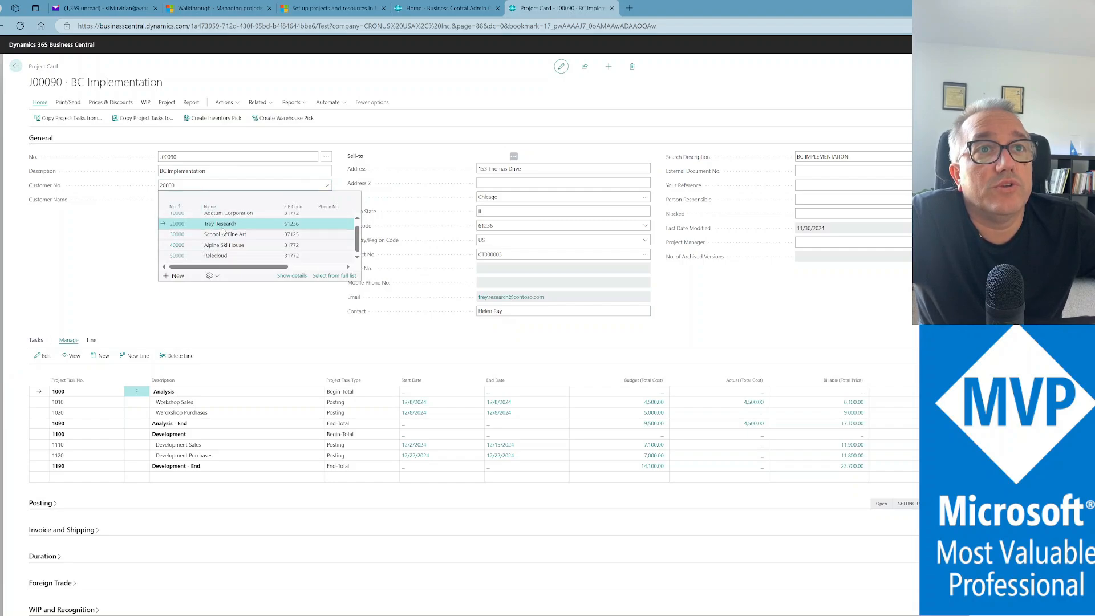
left_click(82, 230)
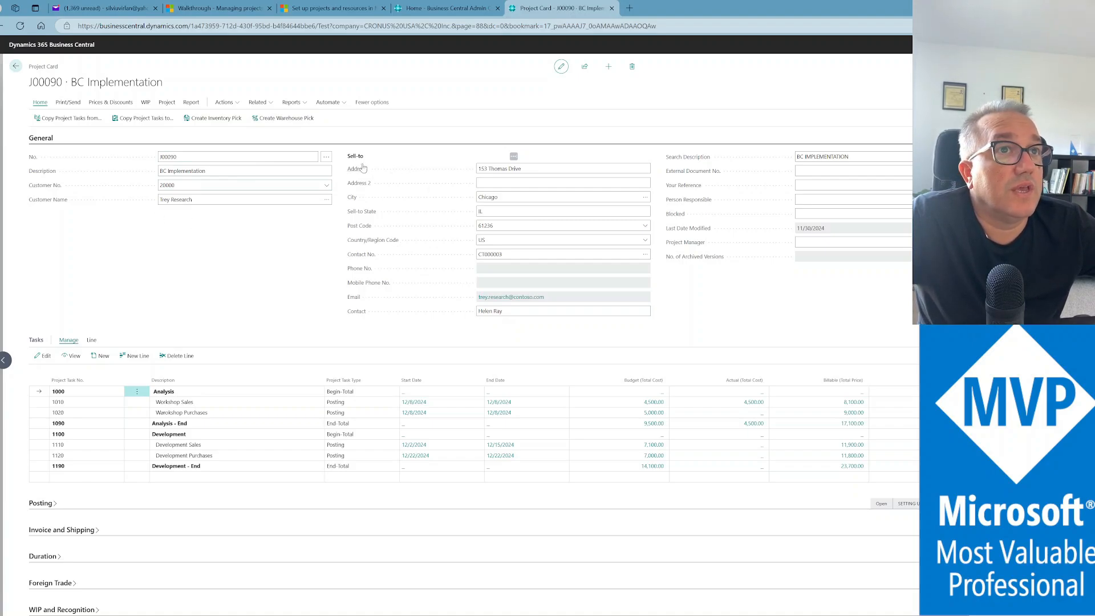
Review customer 20000, the description, project number J00090 and the empty Project Manager field
left_click(205, 186)
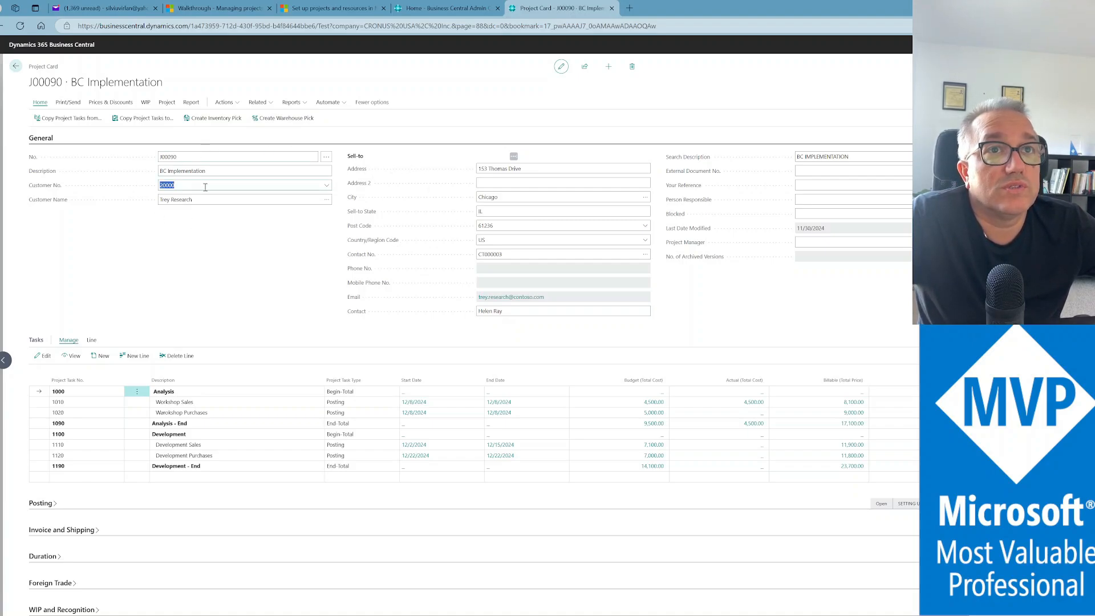
left_click(240, 170)
left_click(240, 156)
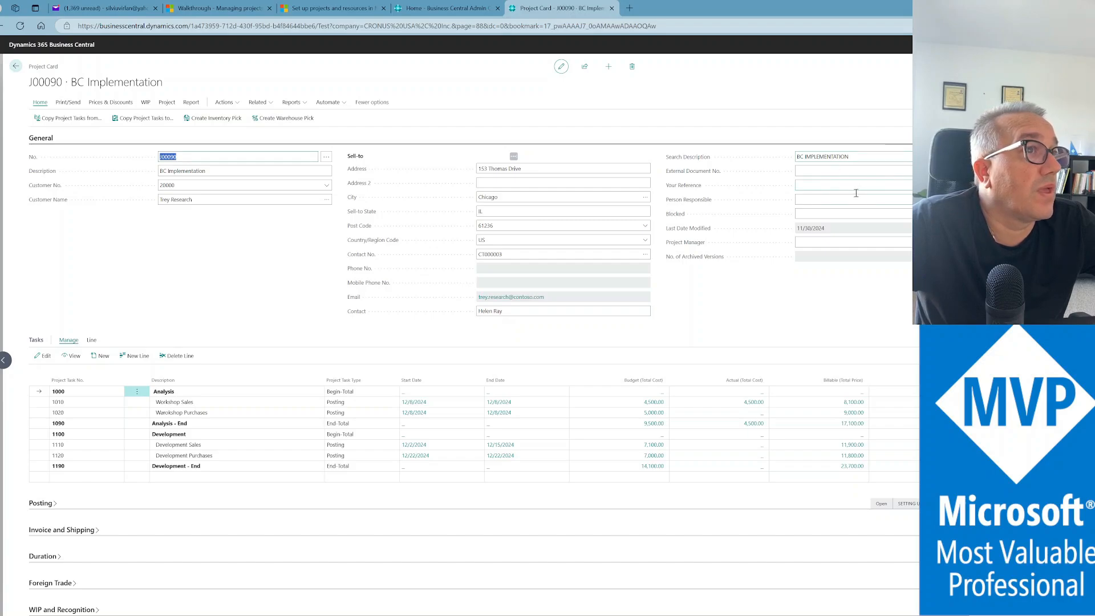
left_click(855, 243)
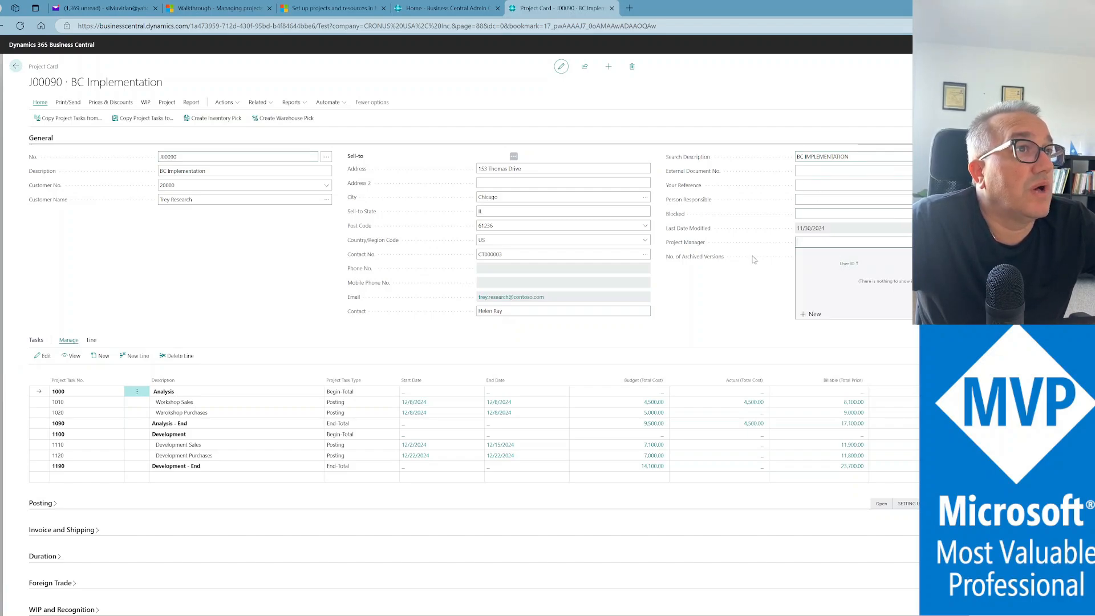
left_click(729, 322)
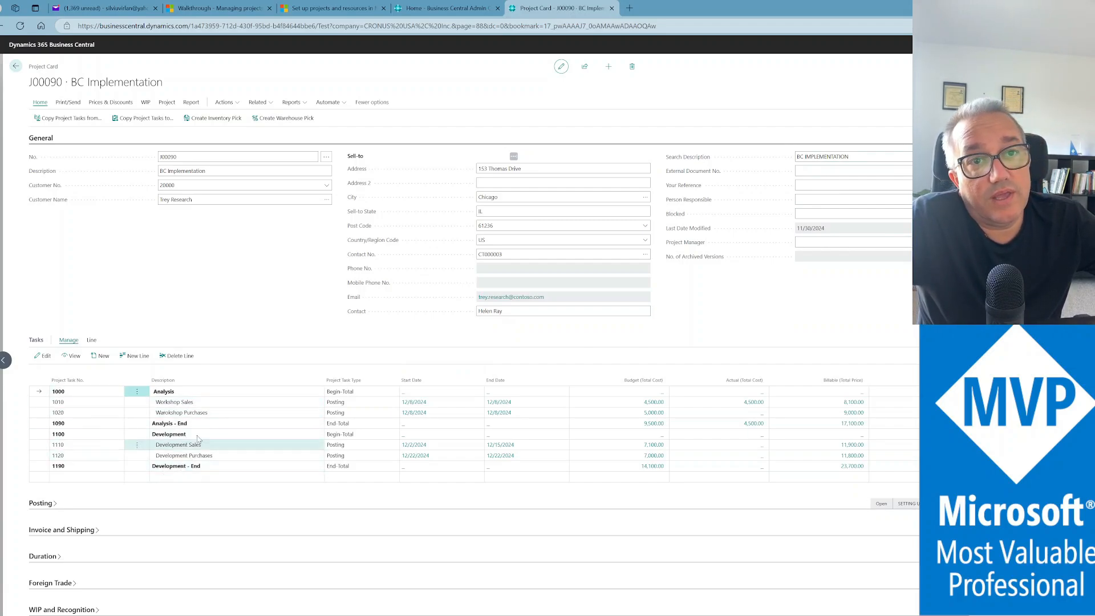
left_click(214, 401)
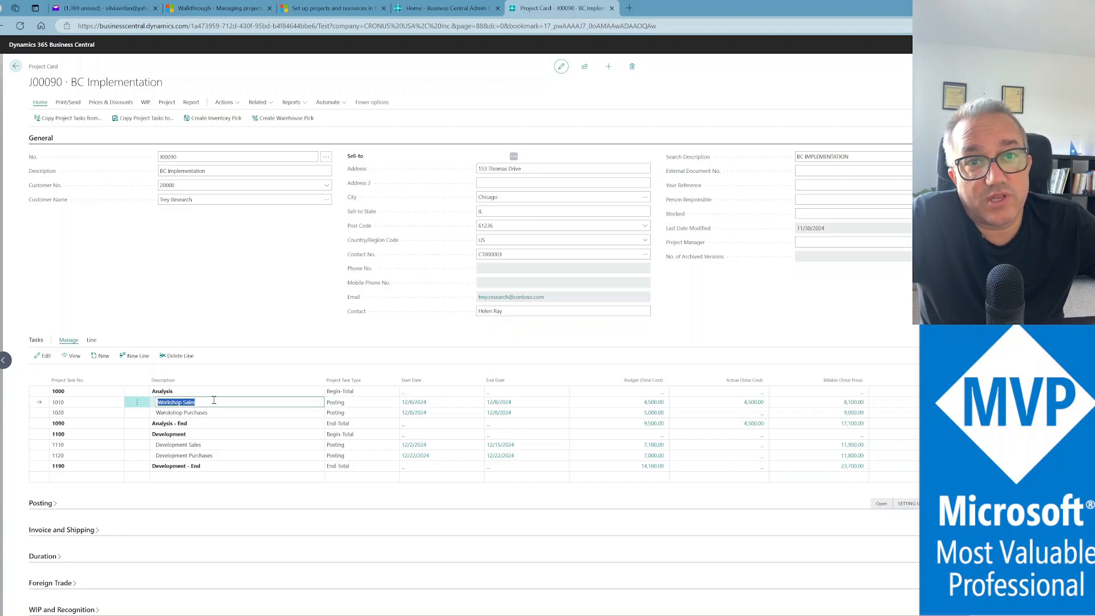
left_click(188, 392)
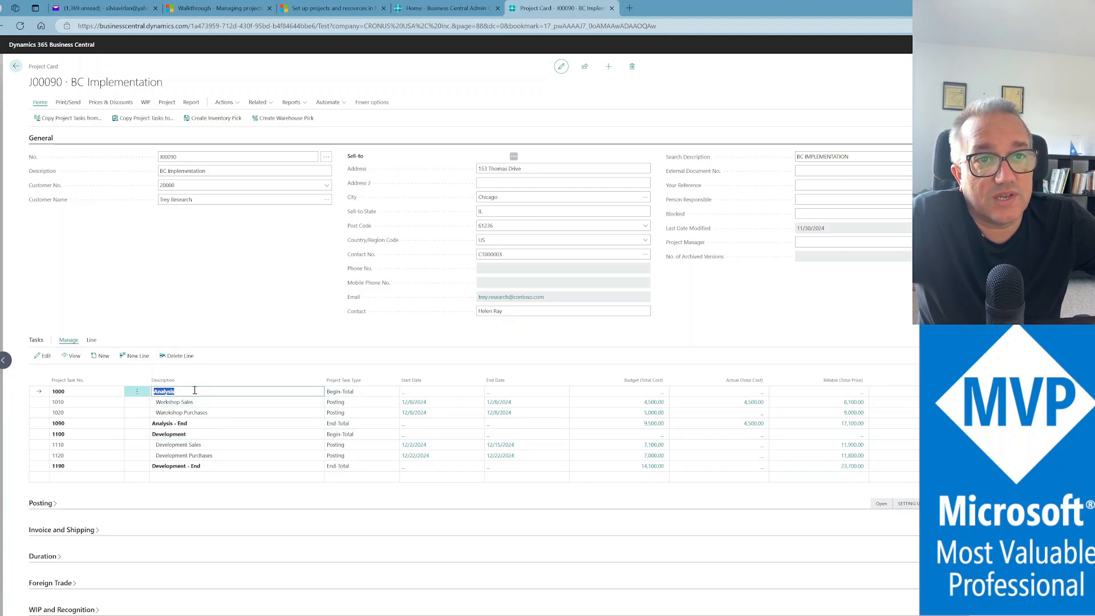
left_click(206, 425)
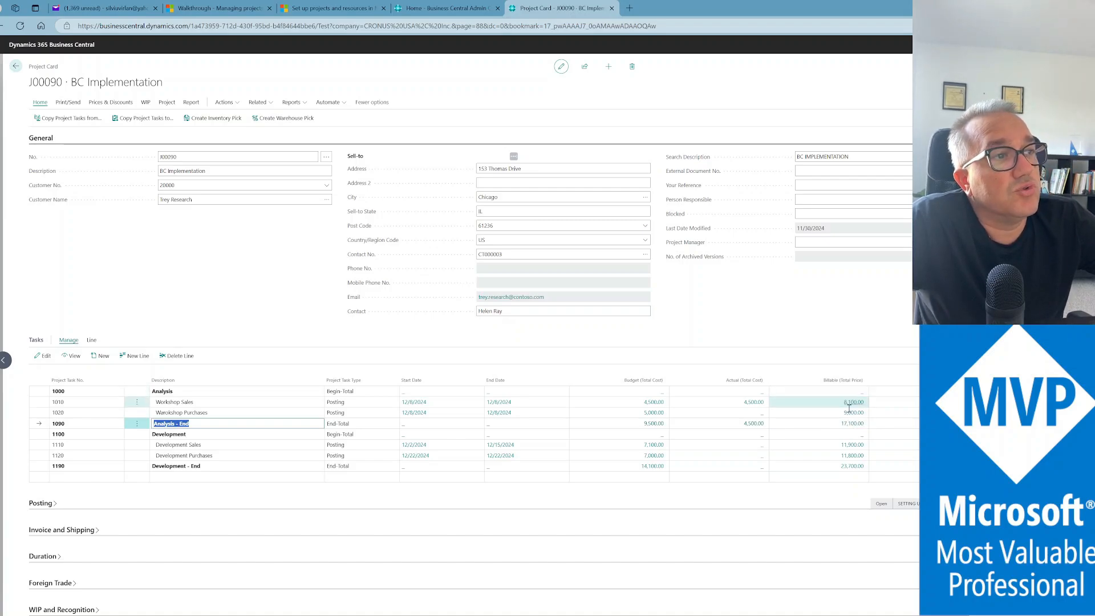
left_click(199, 402)
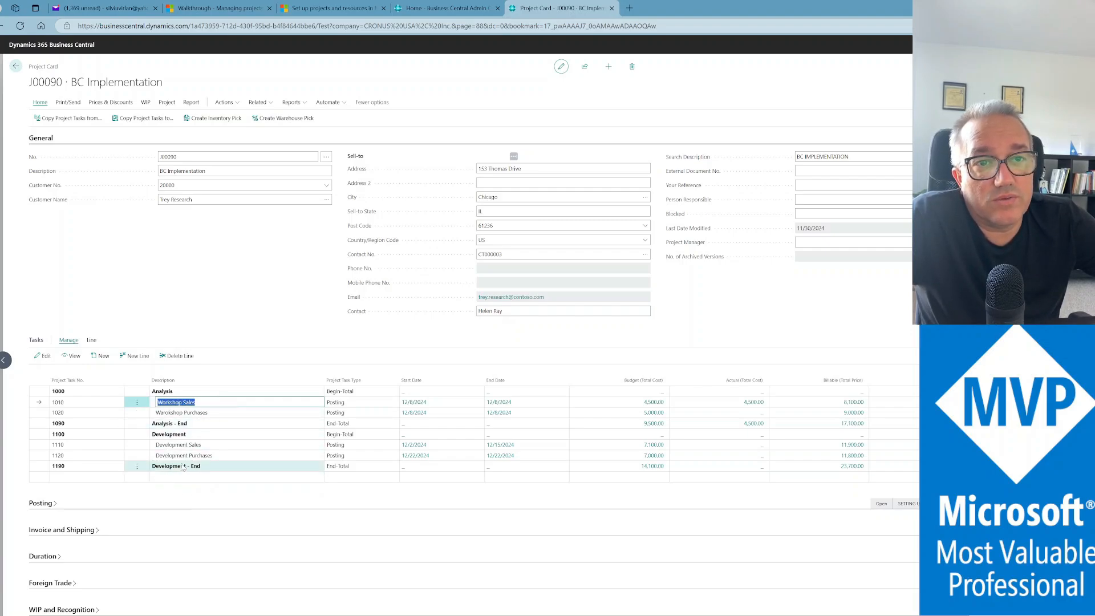
left_click(206, 403)
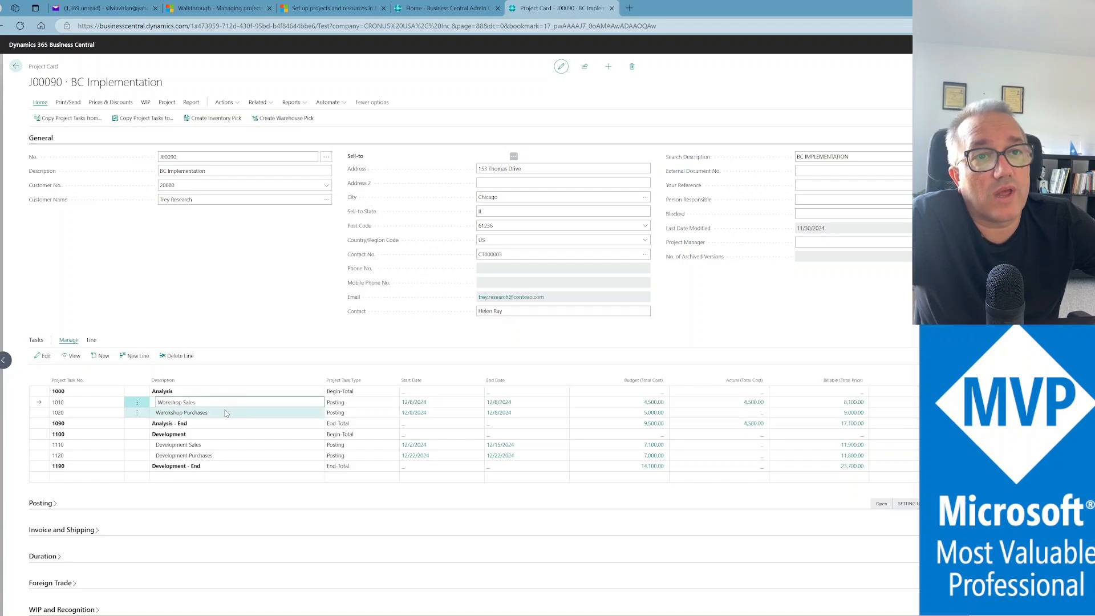
left_click(226, 413)
left_click(226, 405)
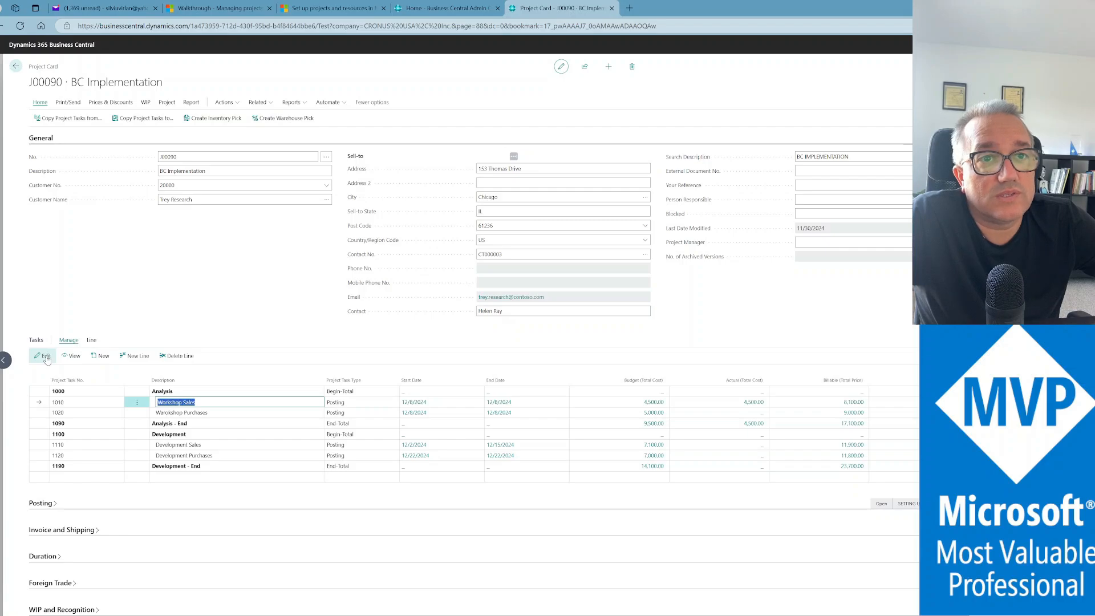
From the Workshop Sales planning line's No. lookup, open resource ADAM's card via Show details
left_click(47, 358)
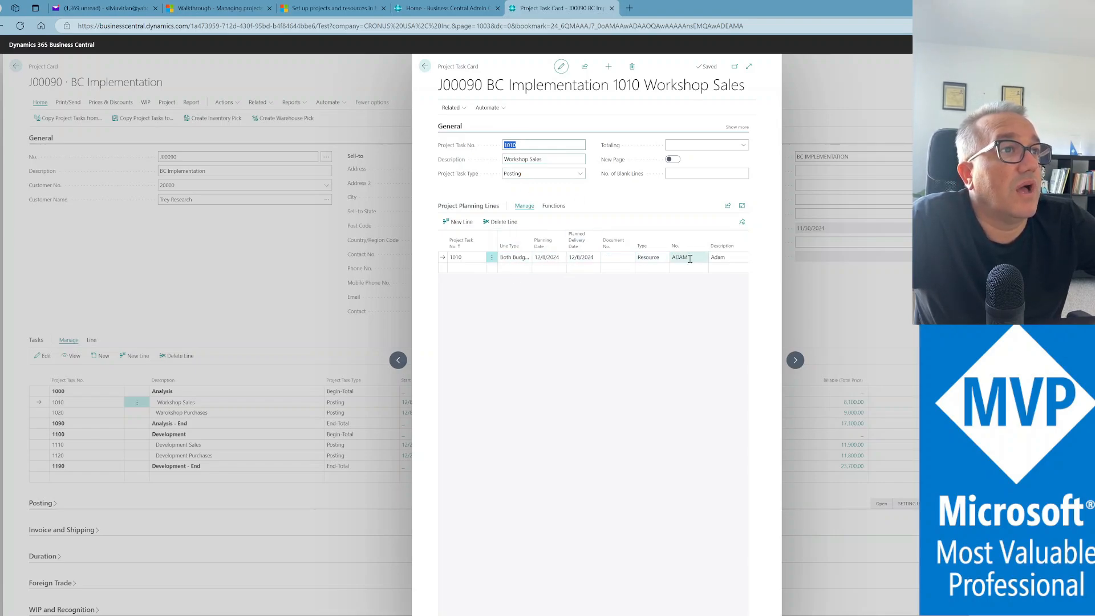
left_click_drag(576, 615, 598, 610)
left_click(632, 257)
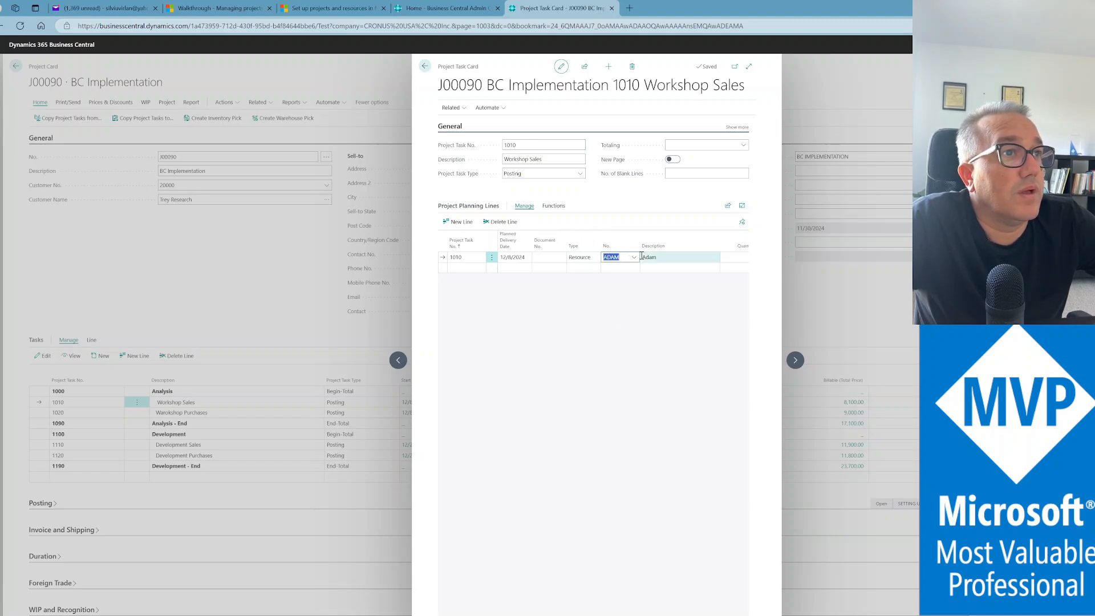
left_click(634, 258)
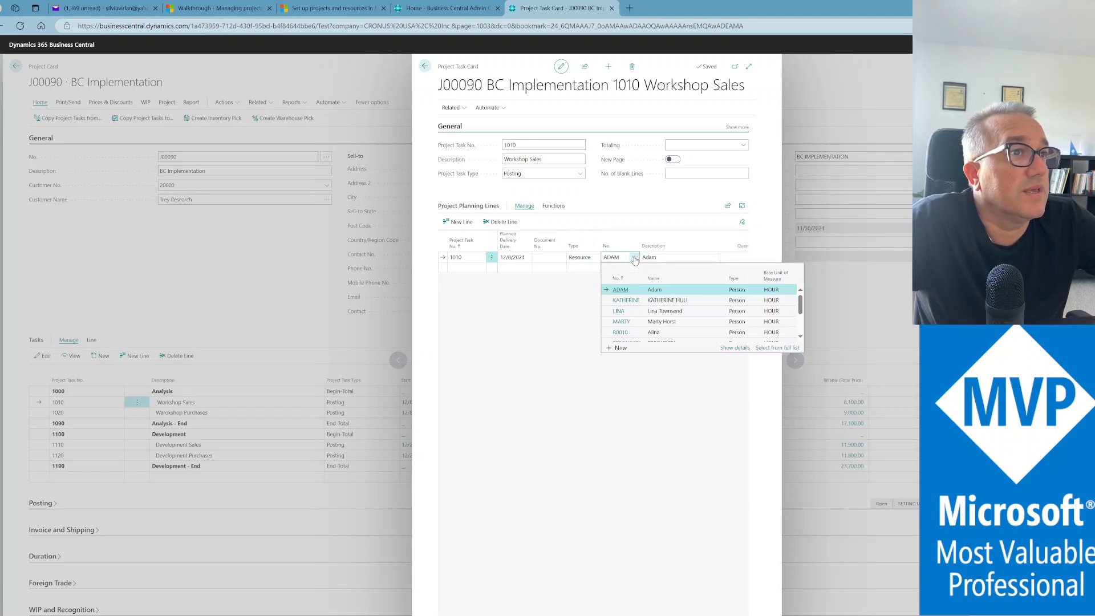
left_click(733, 348)
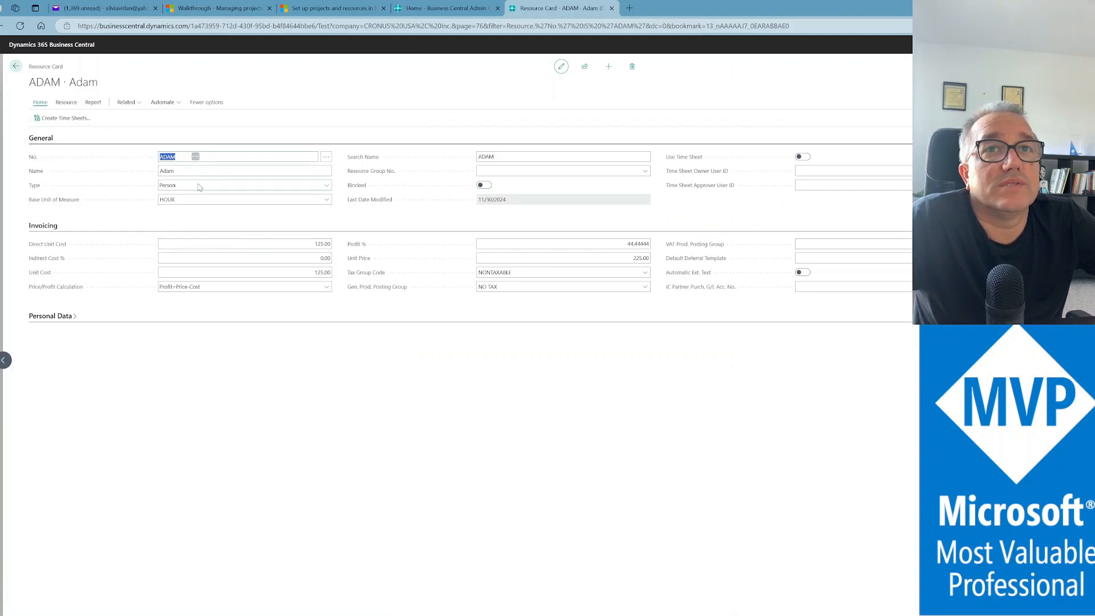
Review ADAM's resource groups, 125.00 unit cost, 225.00 unit price and personal data job title
left_click(330, 185)
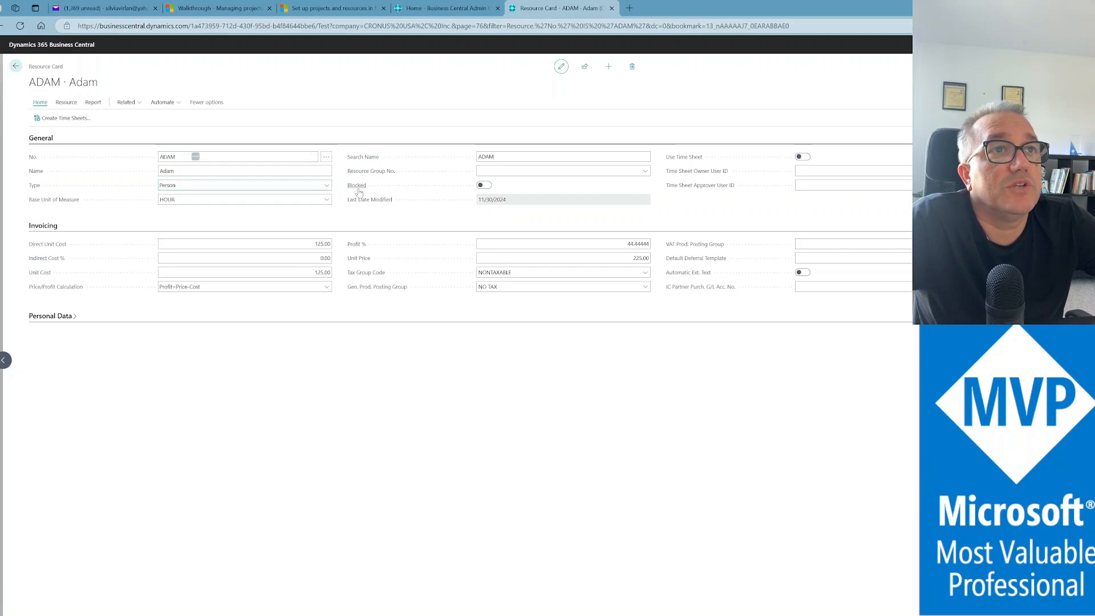
left_click(532, 170)
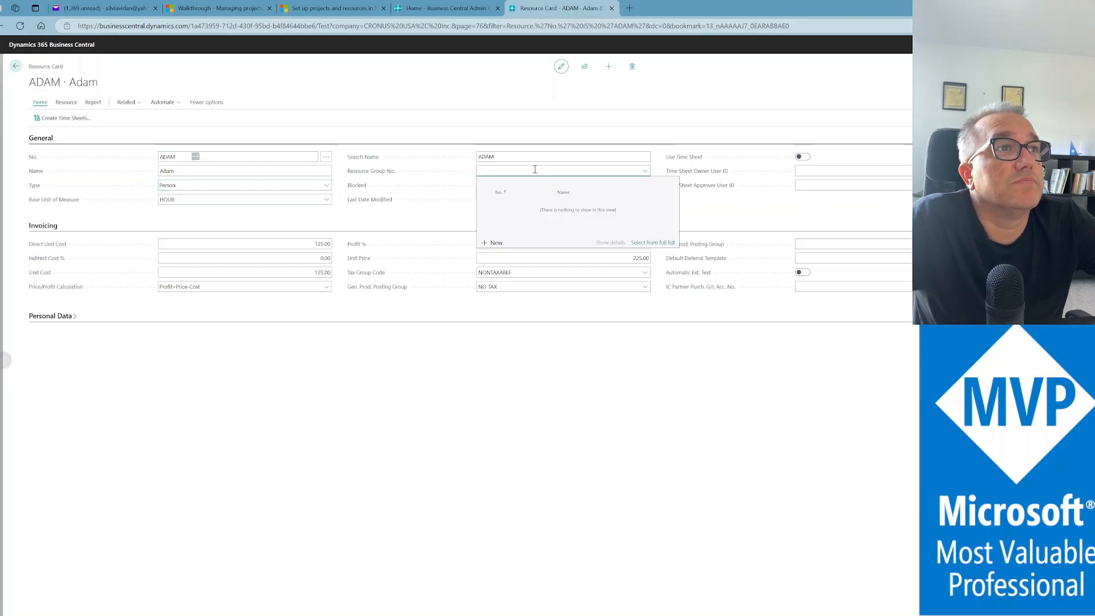
left_click(514, 125)
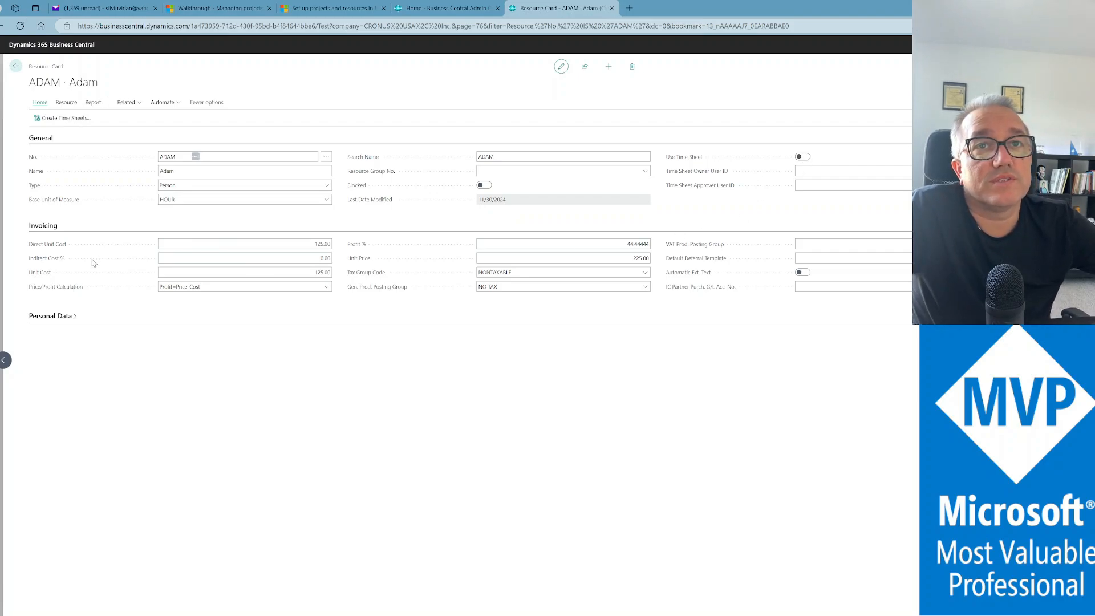
left_click(244, 272)
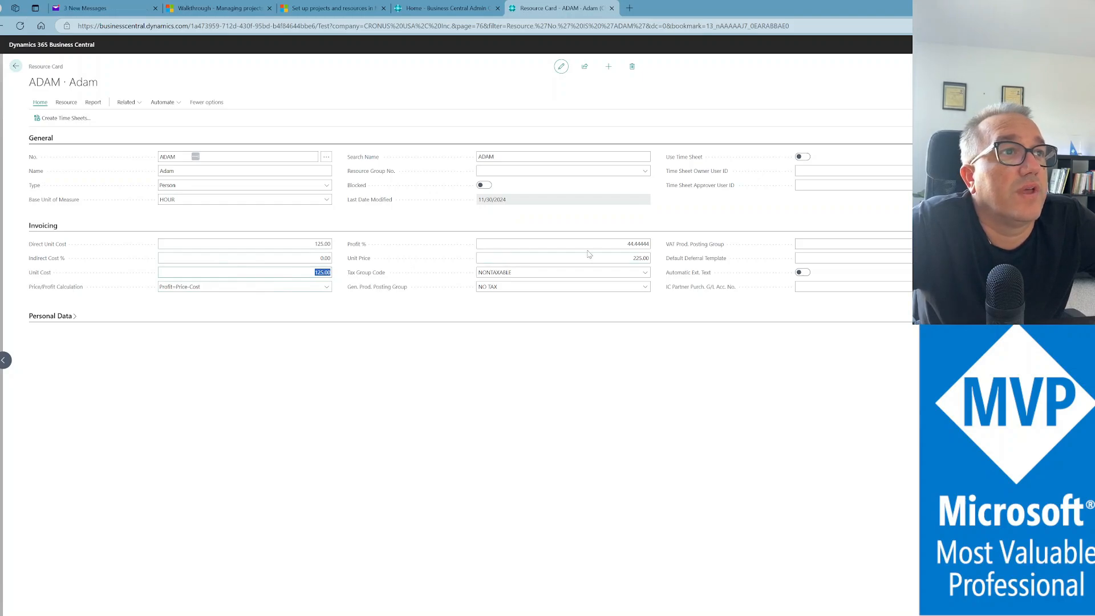
left_click(615, 258)
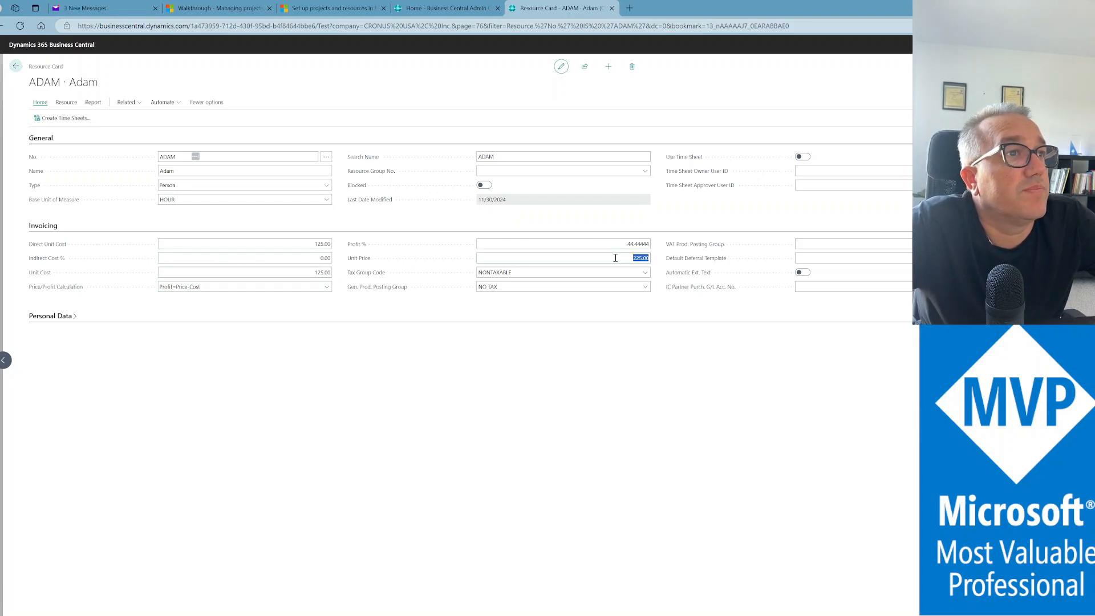
left_click(43, 317)
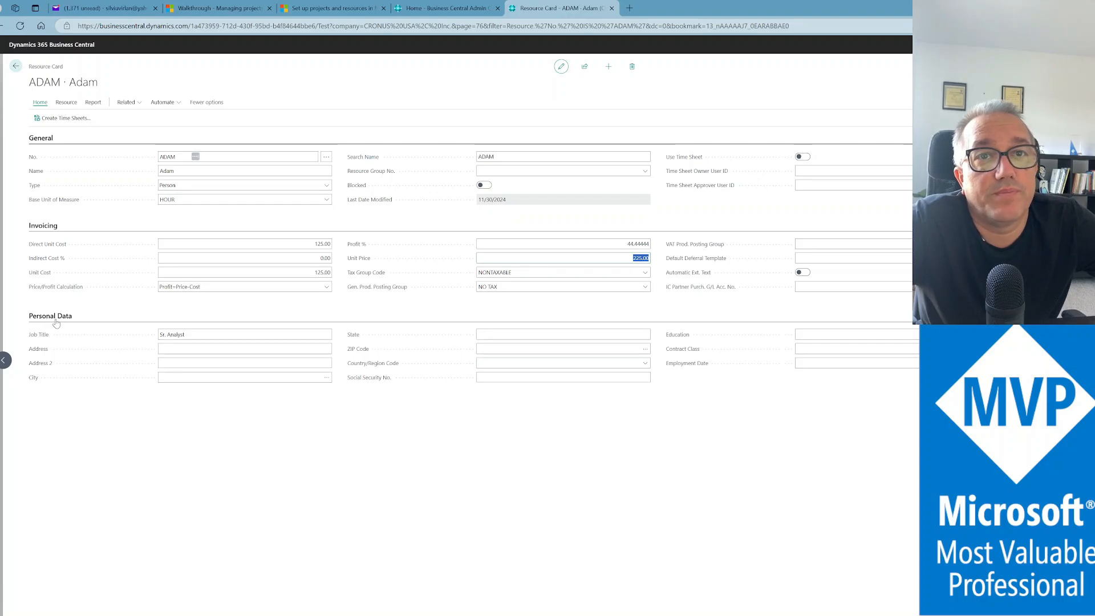
left_click(258, 334)
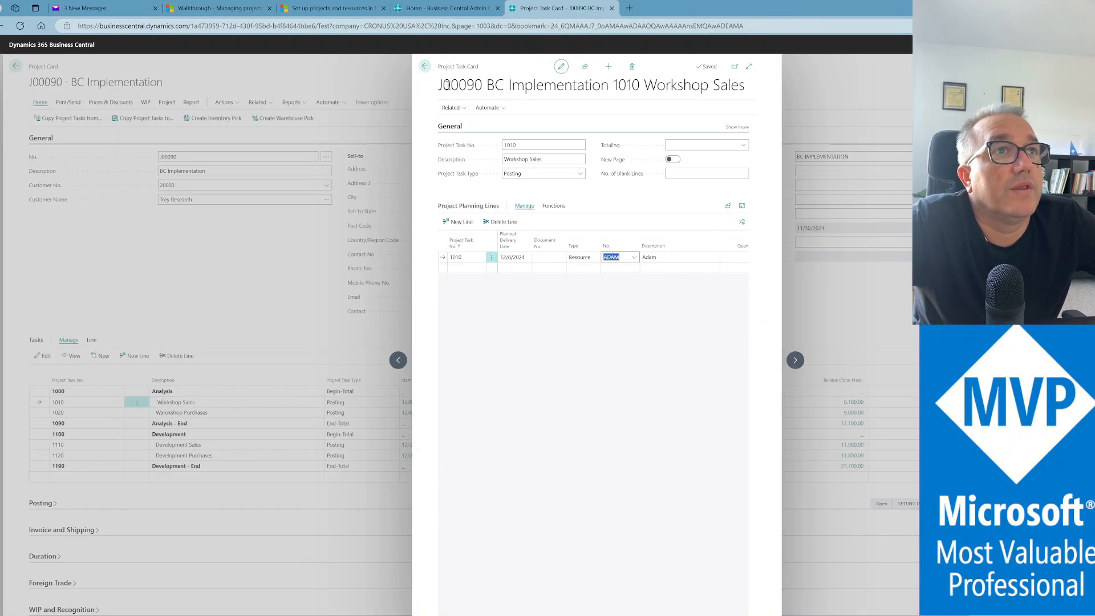
Close the task card, open task 1010's Project Planning Lines, and check the quantity of 36
left_click(424, 67)
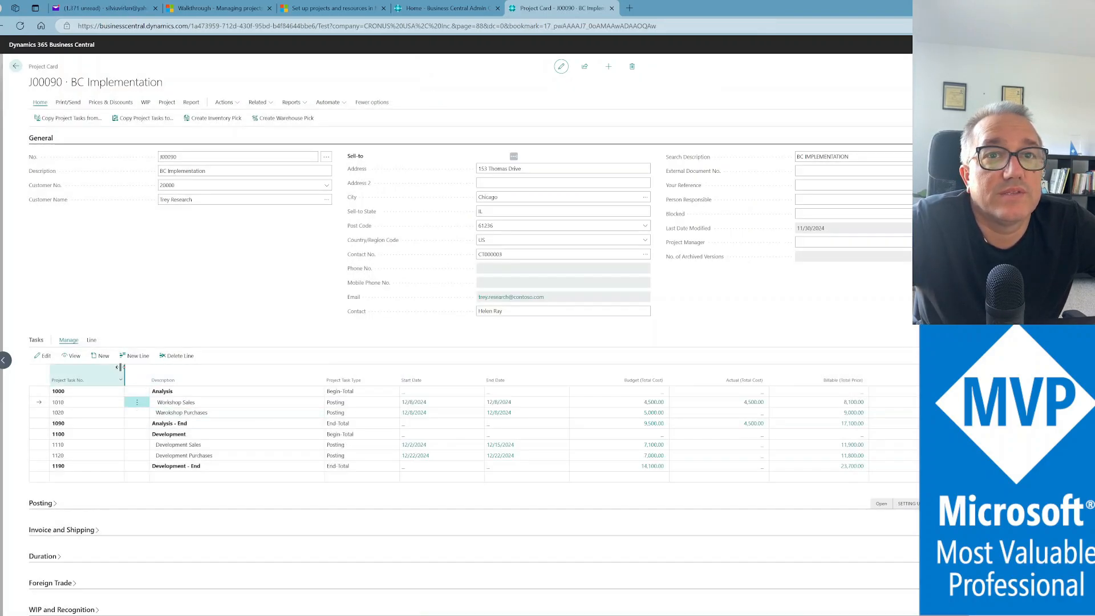
left_click(91, 341)
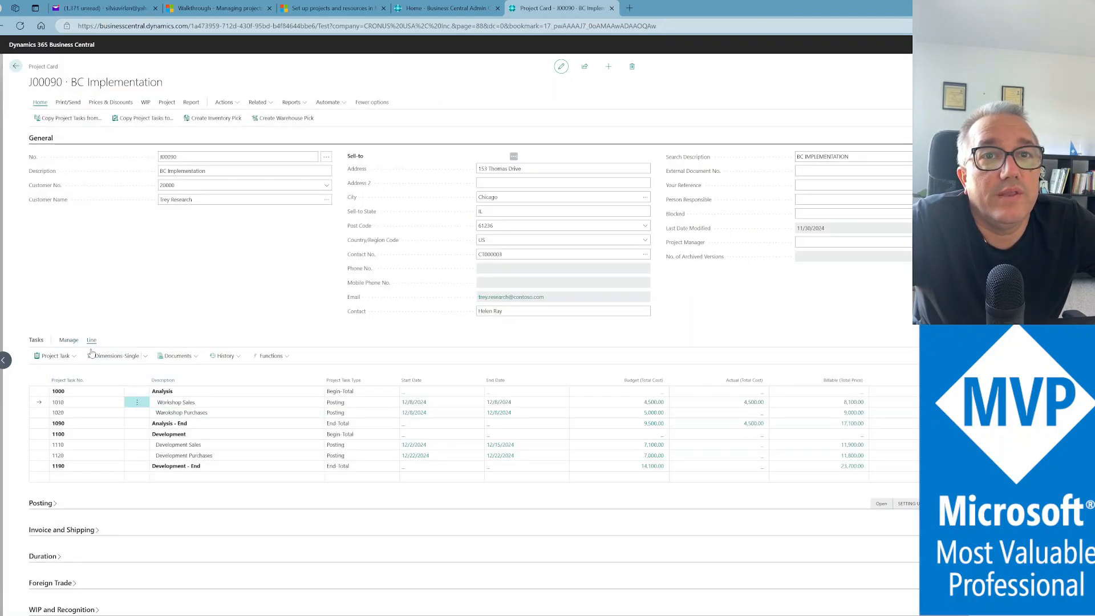
left_click(76, 357)
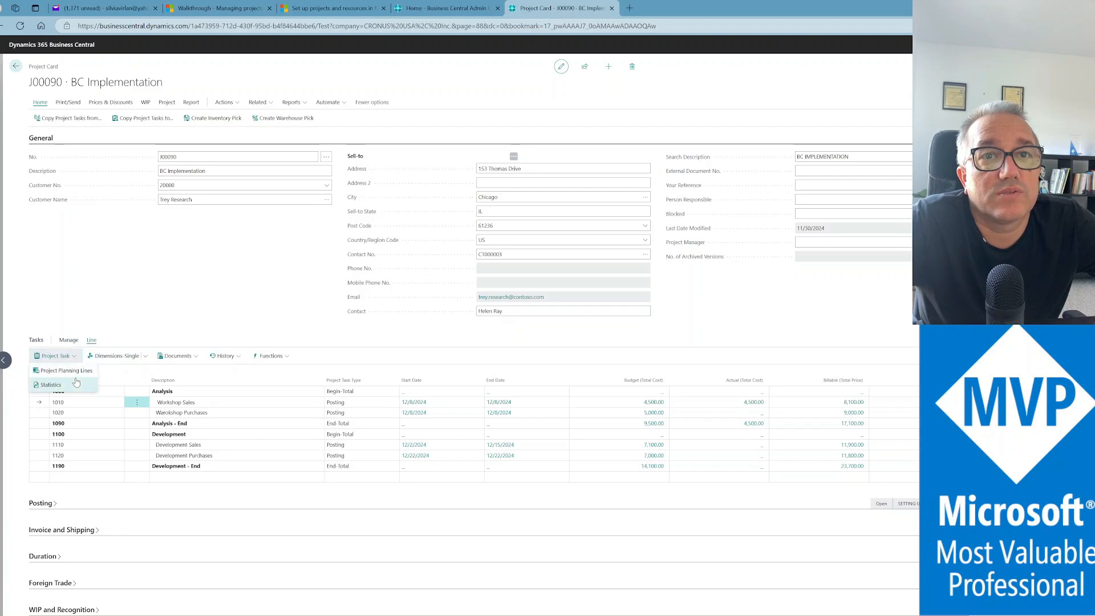
left_click(76, 376)
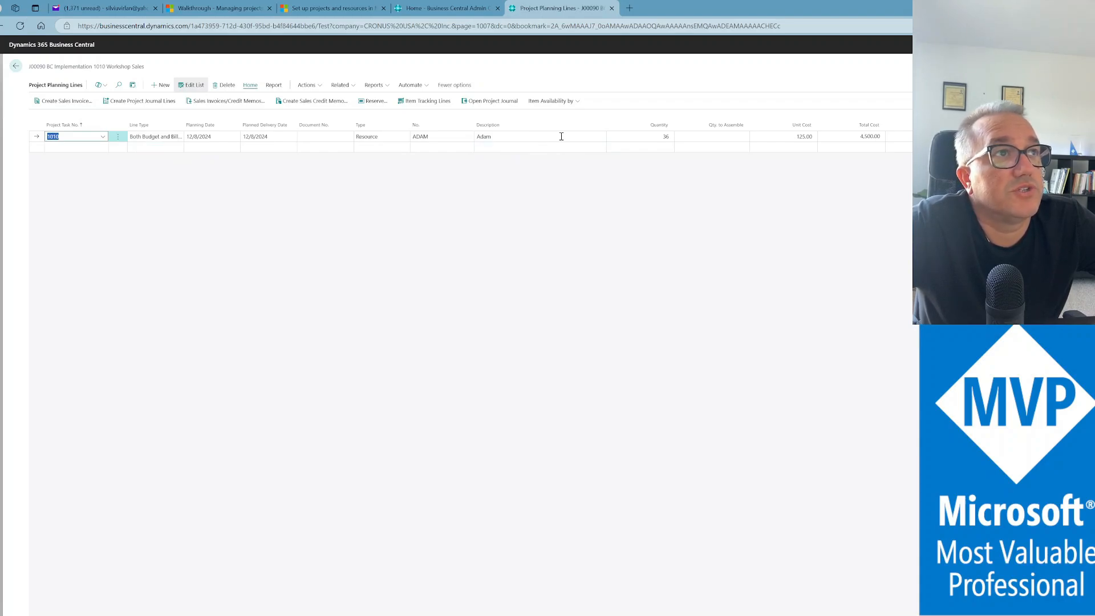
left_click(650, 135)
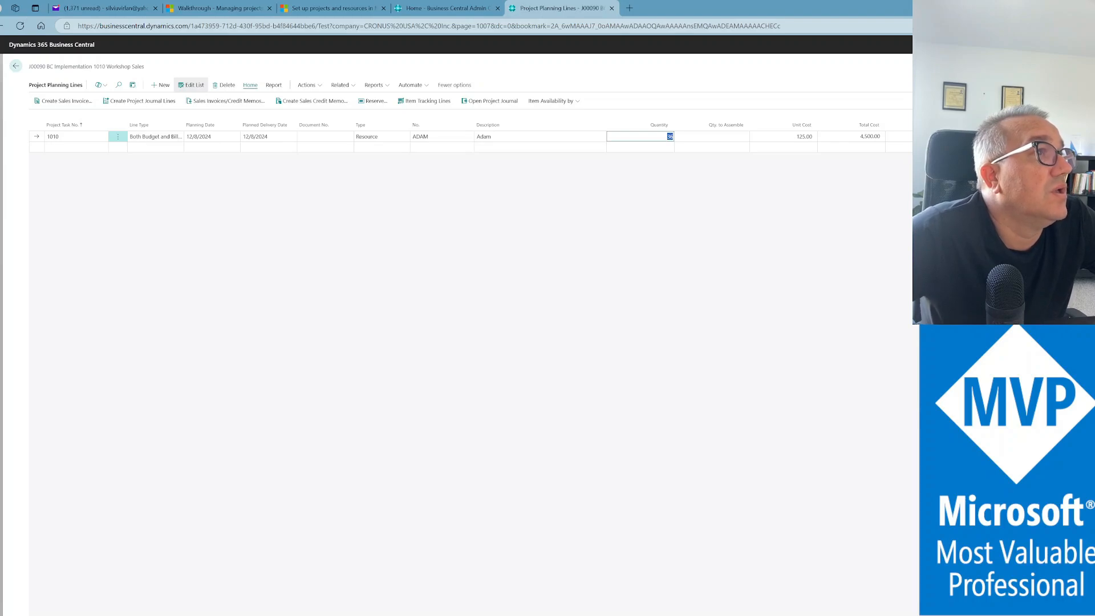
left_click(947, 136)
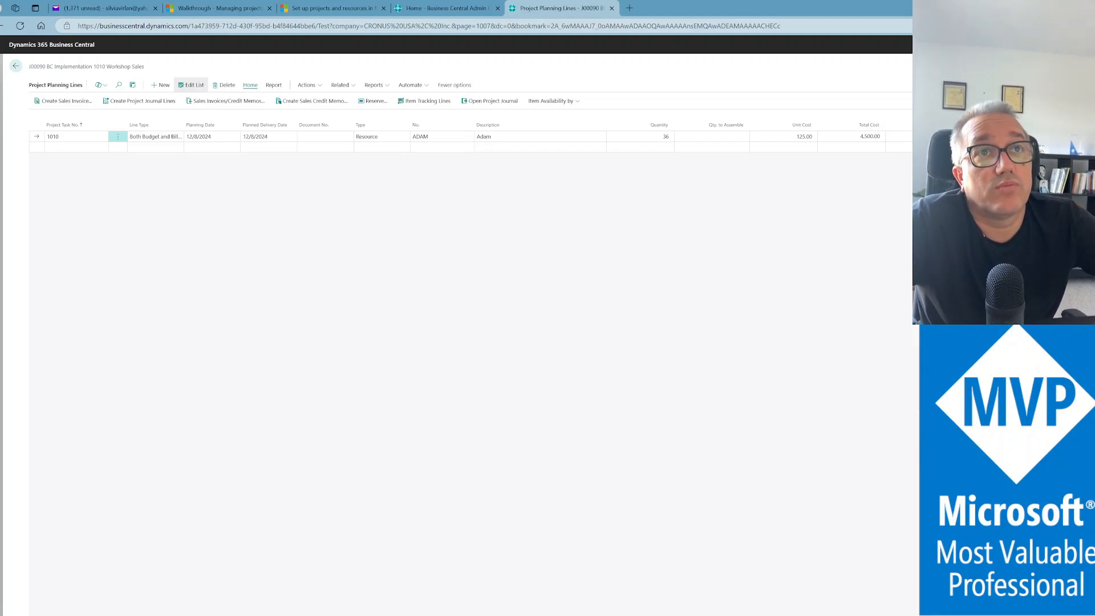
left_click(150, 104)
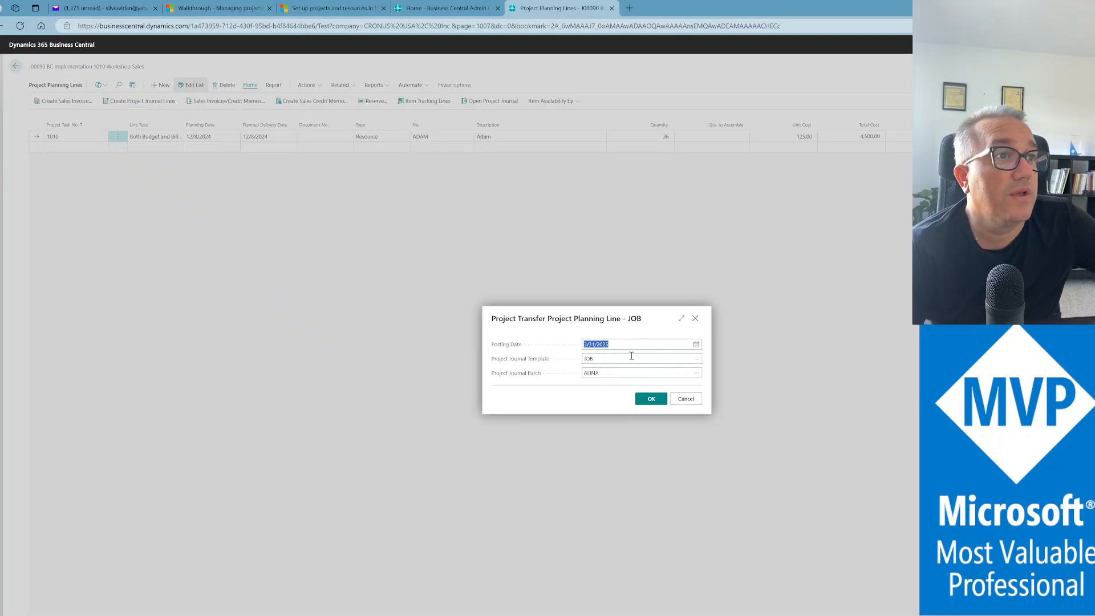
type("t")
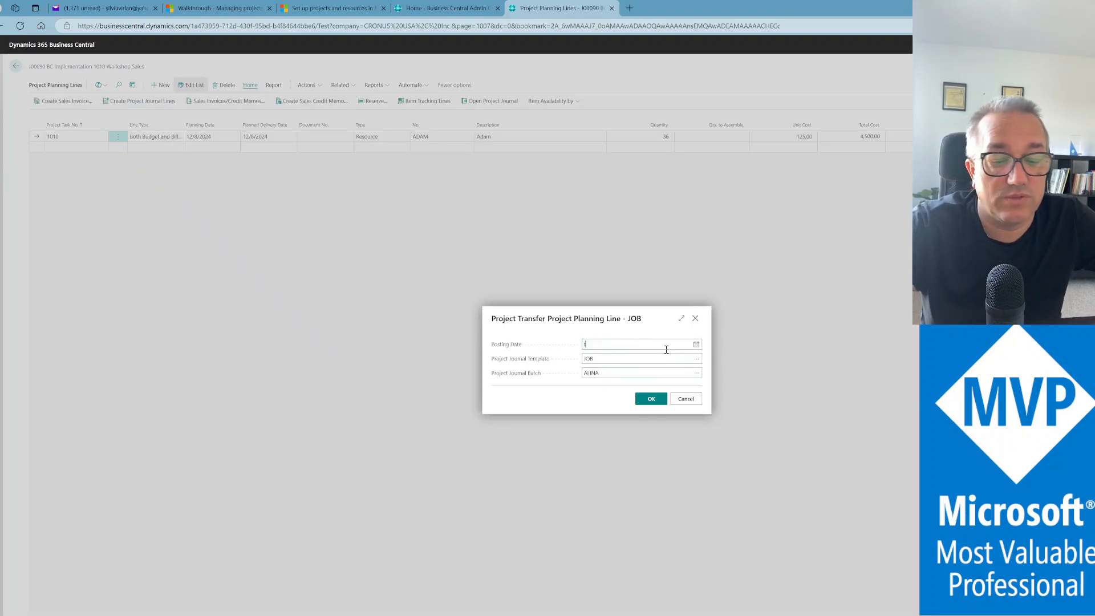
key("Return")
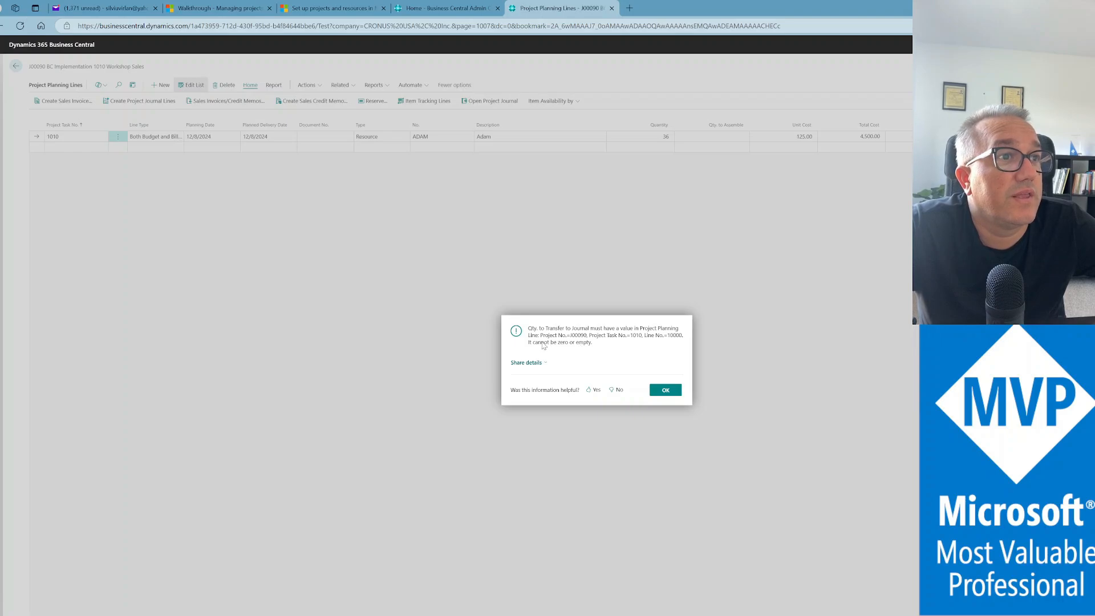
left_click(666, 390)
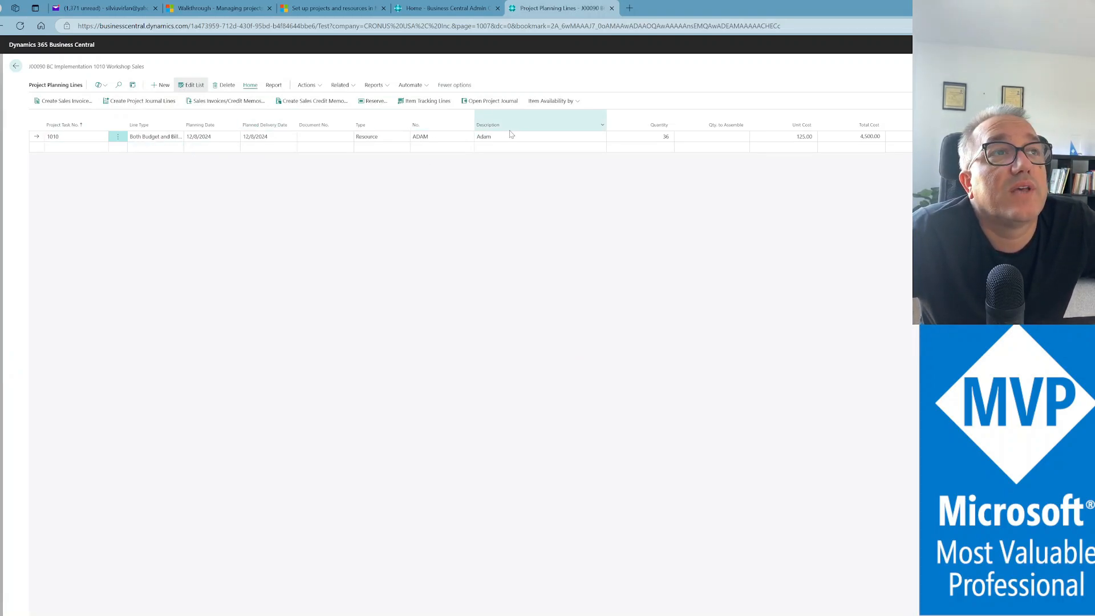
mouse_move(489, 119)
left_click(341, 84)
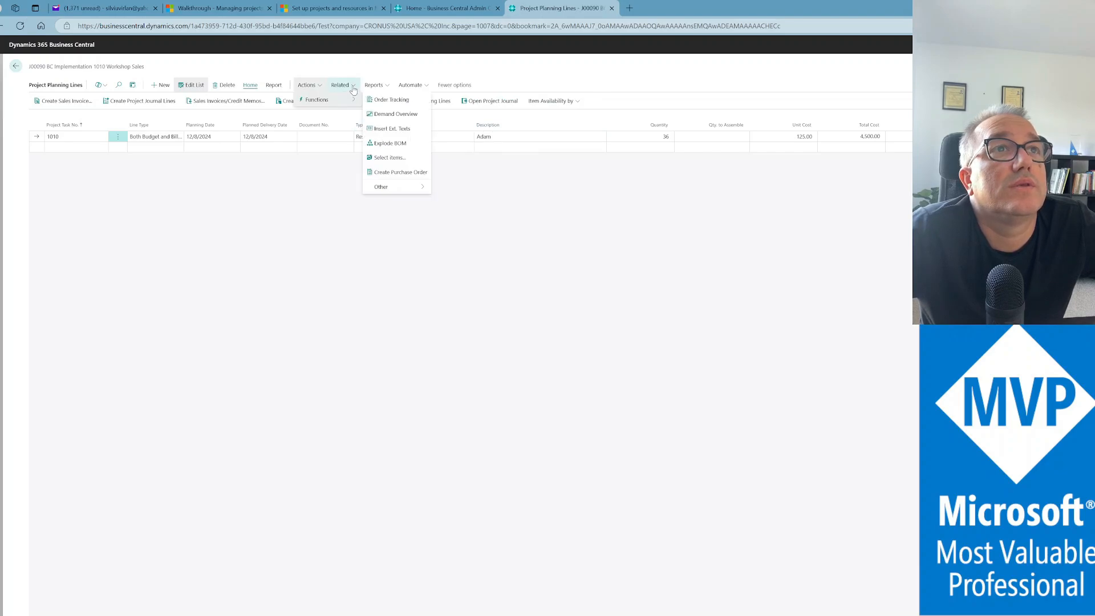
mouse_move(359, 106)
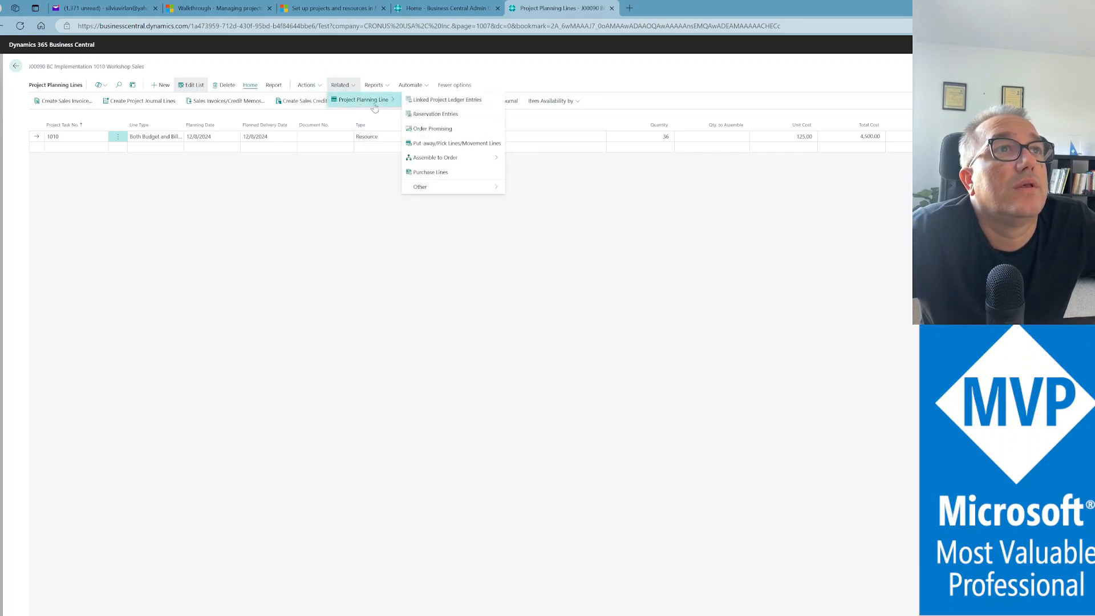
left_click(465, 106)
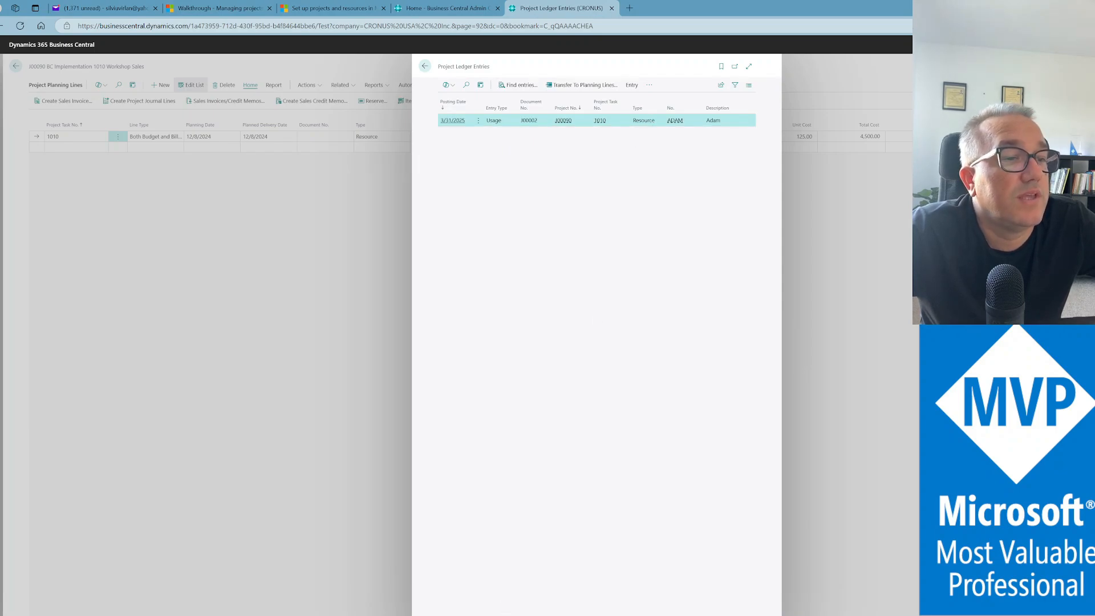
scroll(596, 120, "right", 5)
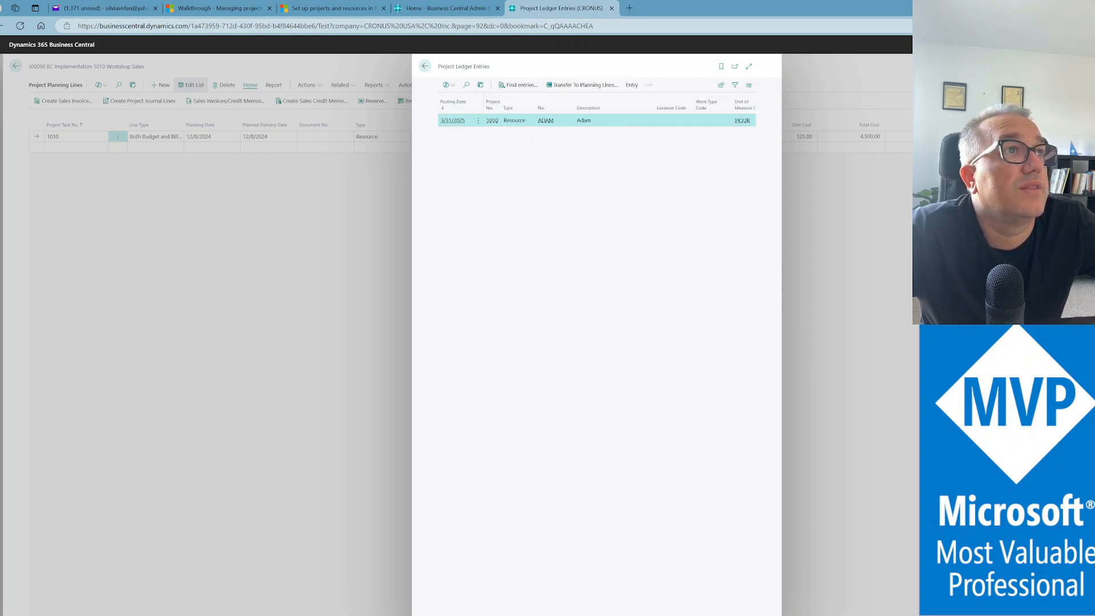
scroll(596, 119, "right", 3)
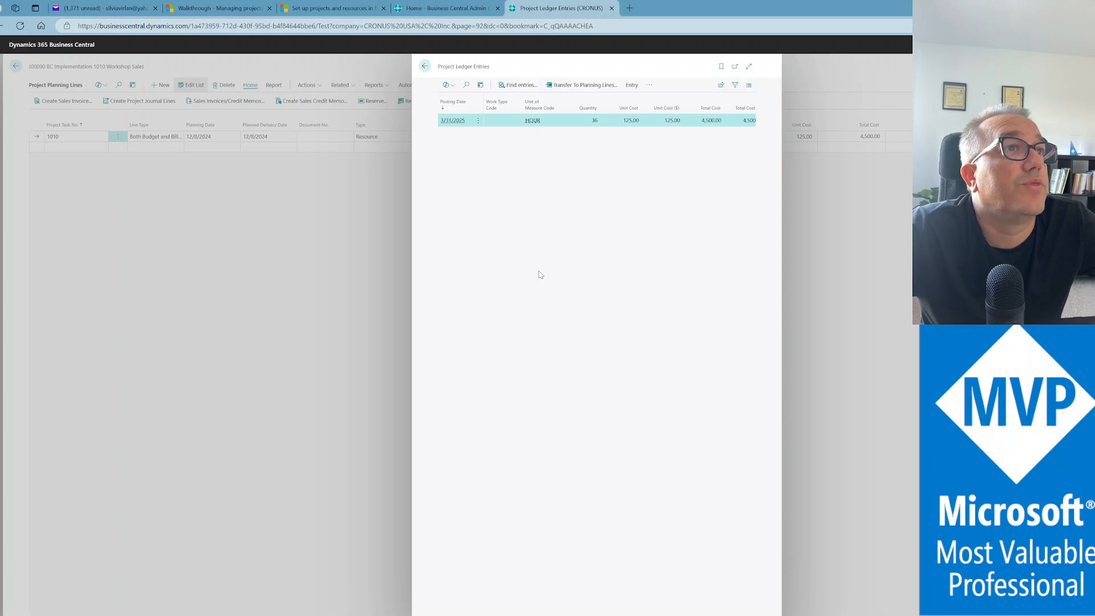
left_click(426, 67)
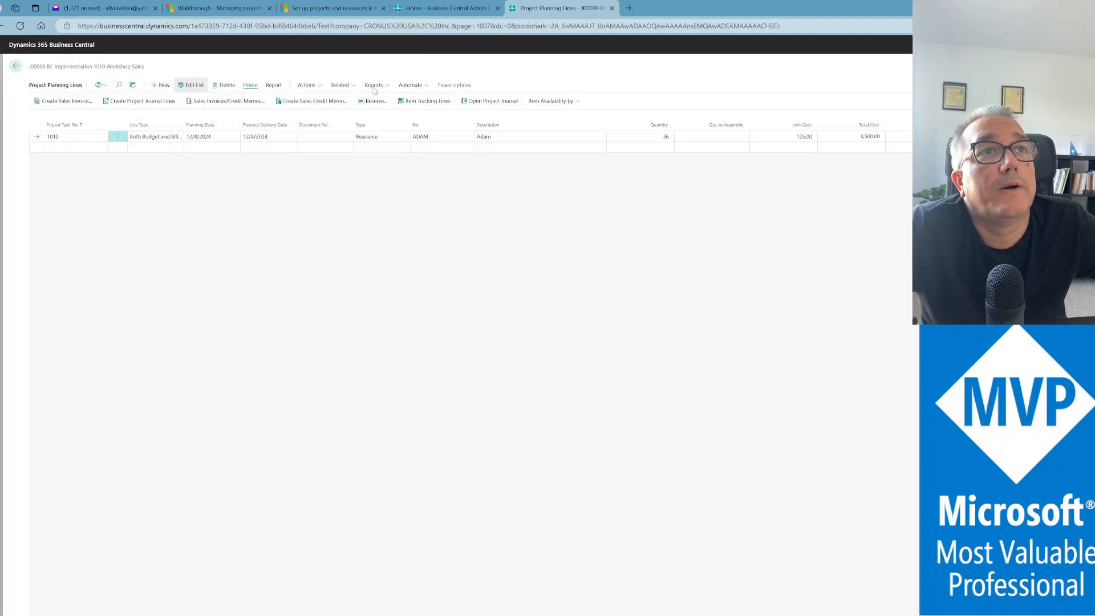
Return to J00090 and open the planning lines for task 1020 Workshop Purchases
left_click(16, 67)
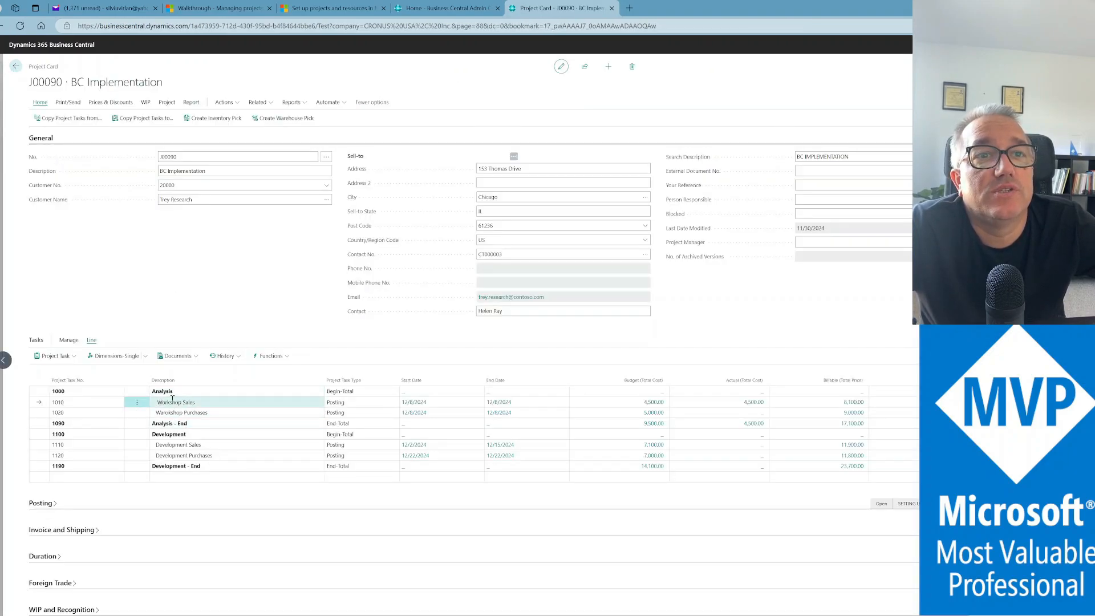
left_click(220, 415)
left_click(55, 356)
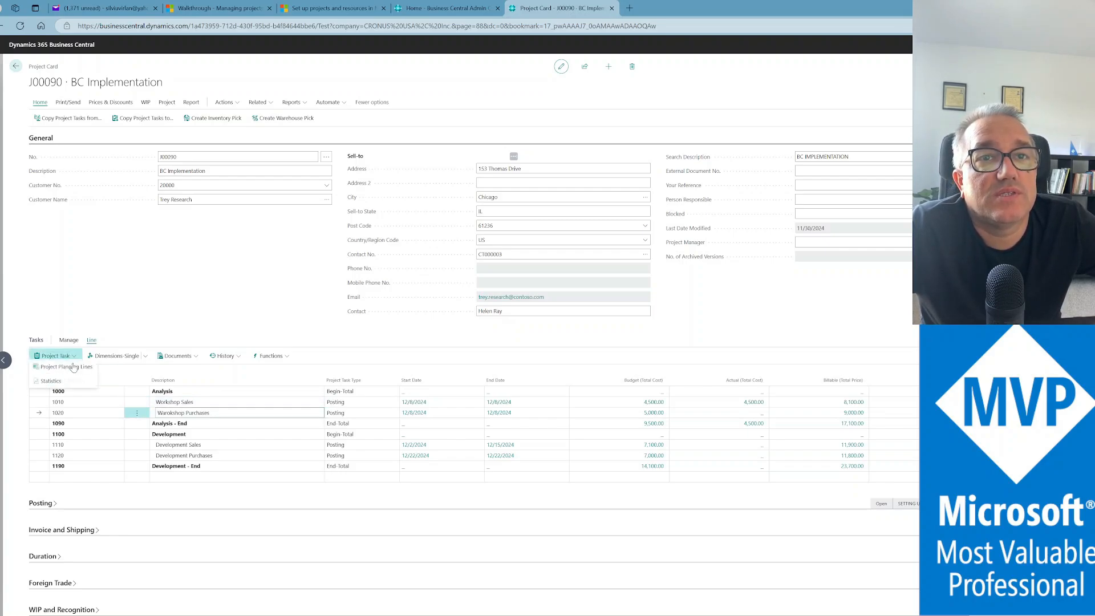
left_click(67, 372)
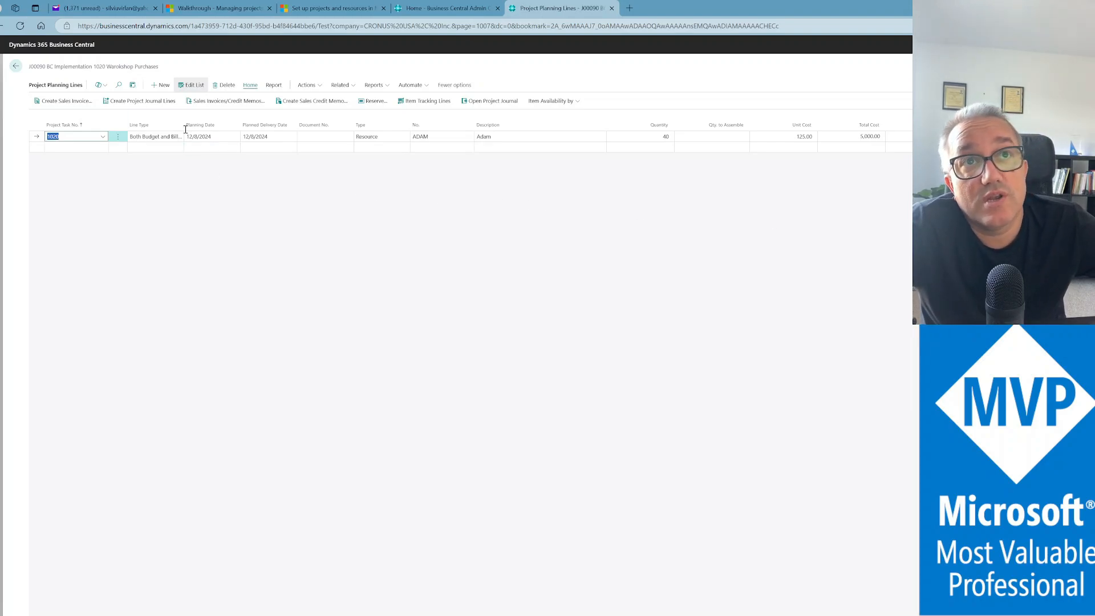
Transfer the 1020 line to the JOB project journal with posting date 11/30/2024
left_click(142, 107)
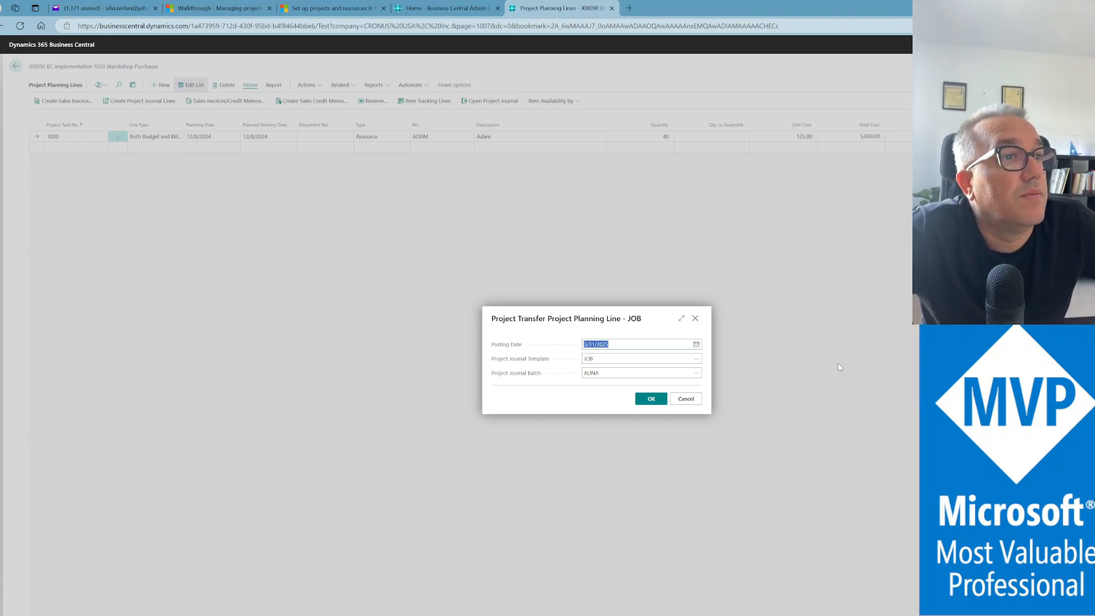
left_click(652, 373)
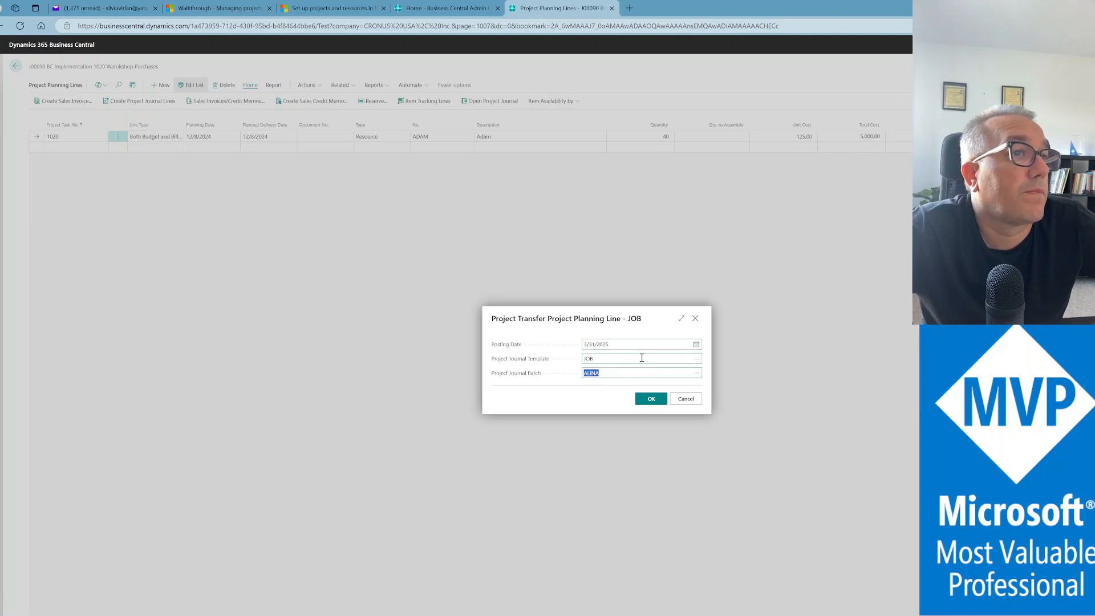
left_click(627, 344)
type("t")
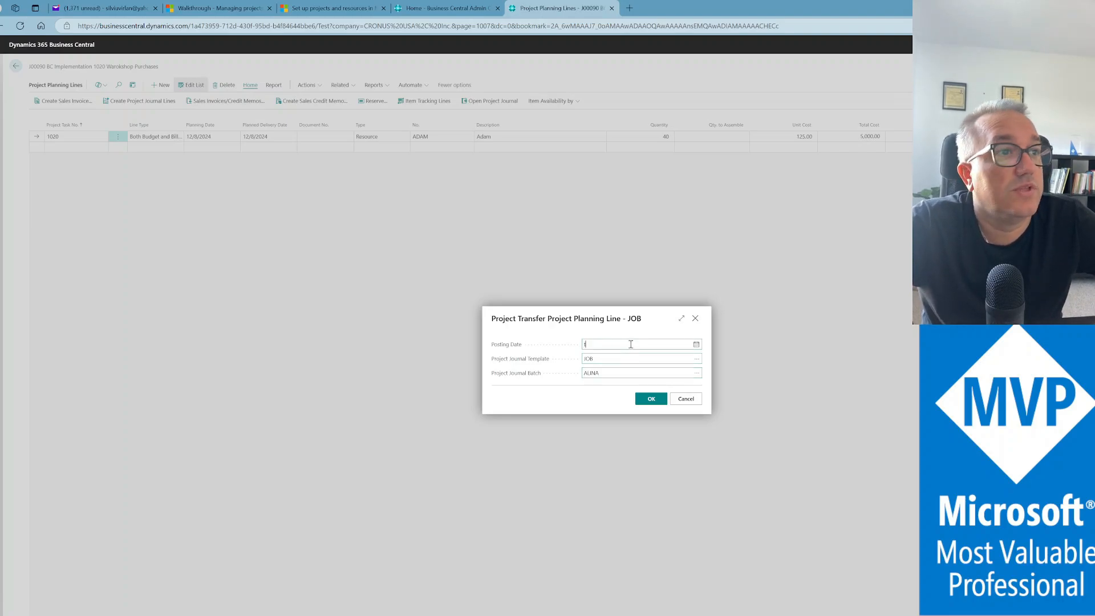
key("Tab")
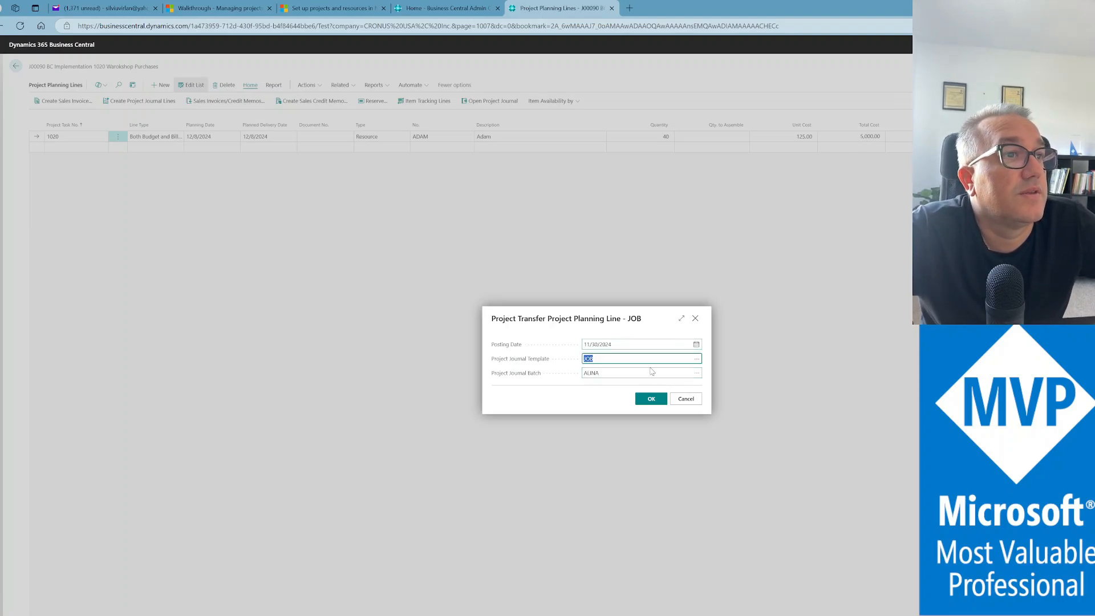
left_click(651, 399)
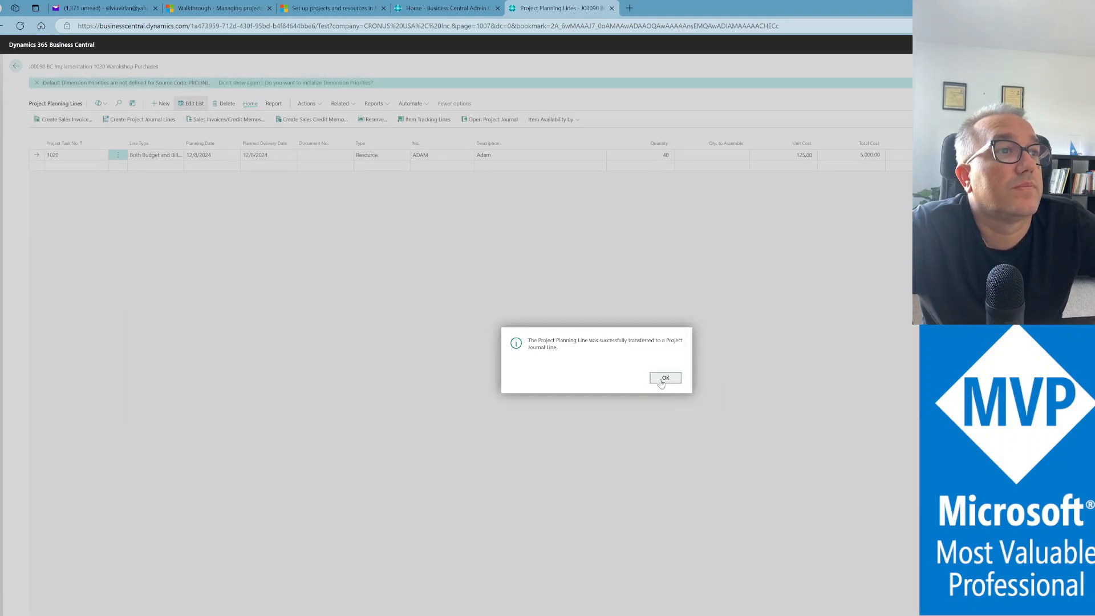
left_click(663, 379)
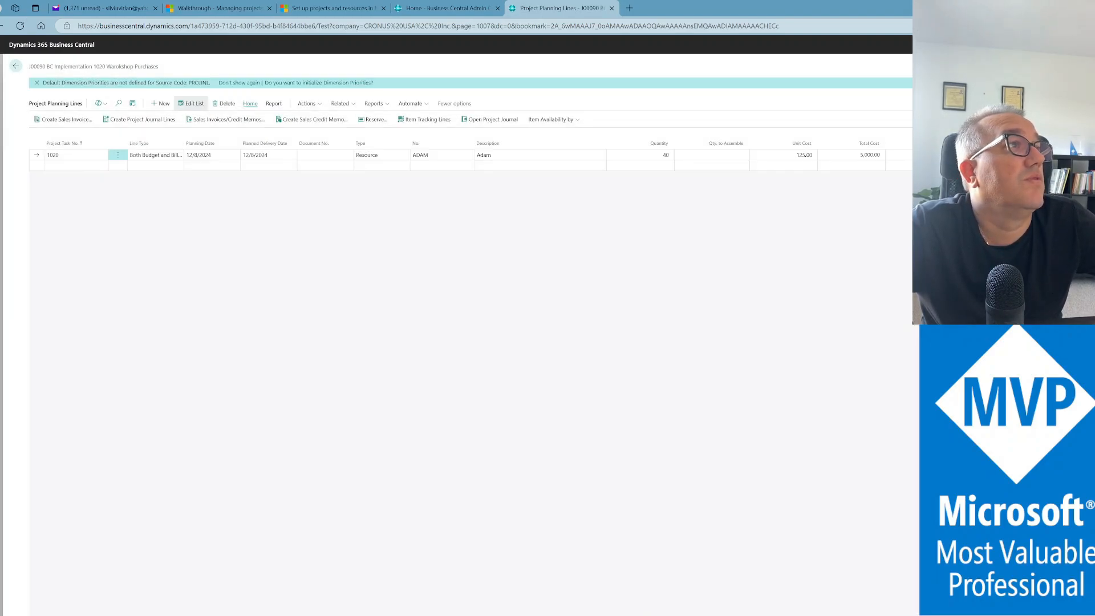
Search 'project jour' and open Project Journals using the JOB template
key("alt+q")
type("proj")
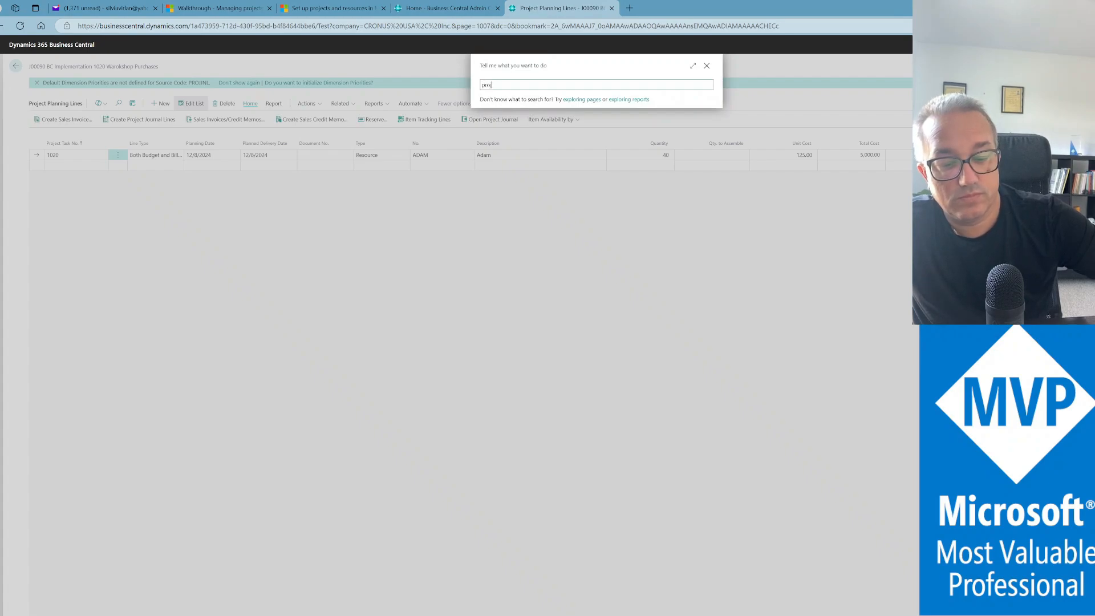
type("ect jopur")
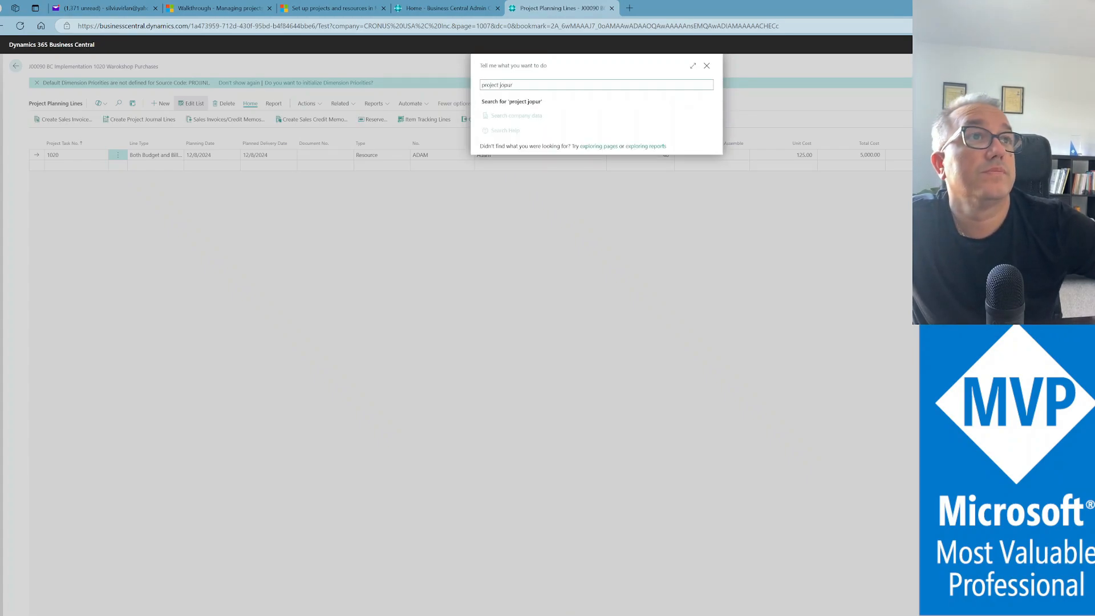
key("BackSpace")
key("BackSpace")
key("BackSpace")
type("ur")
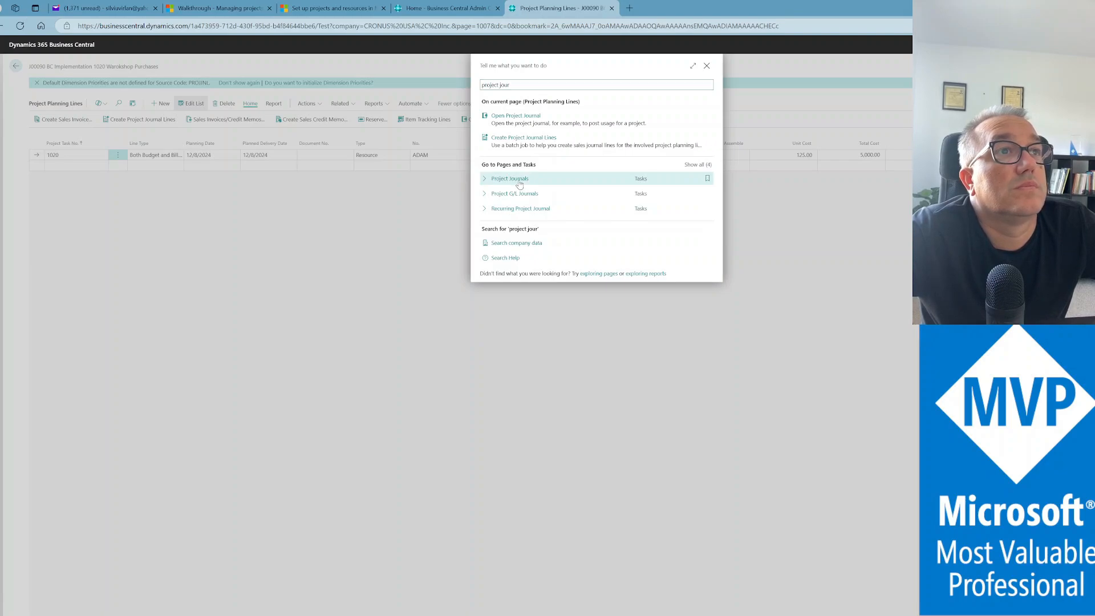
left_click(519, 182)
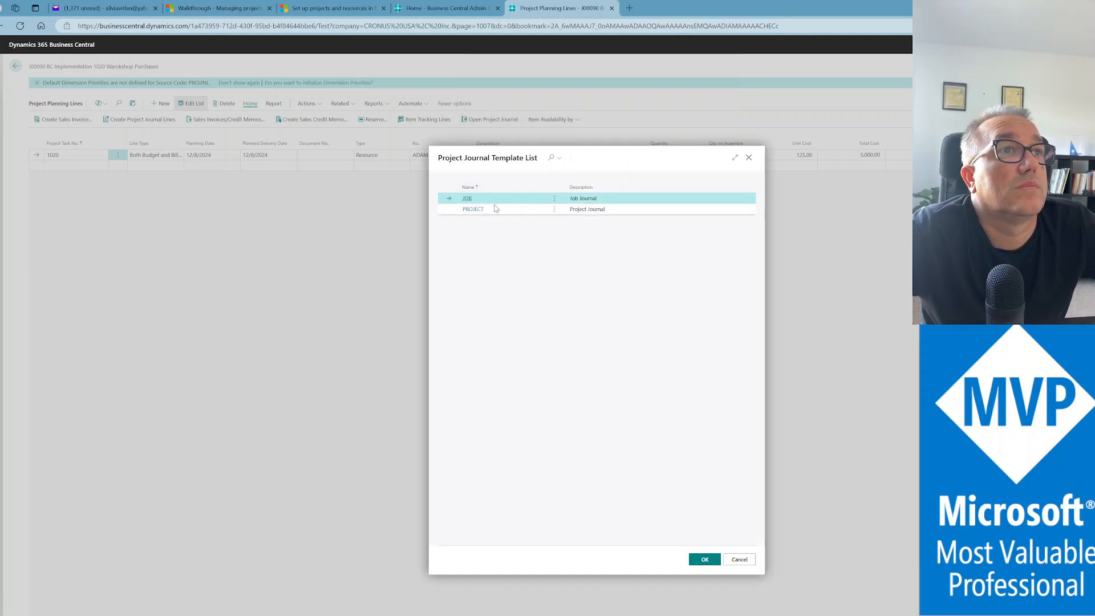
left_click(493, 211)
left_click(494, 200)
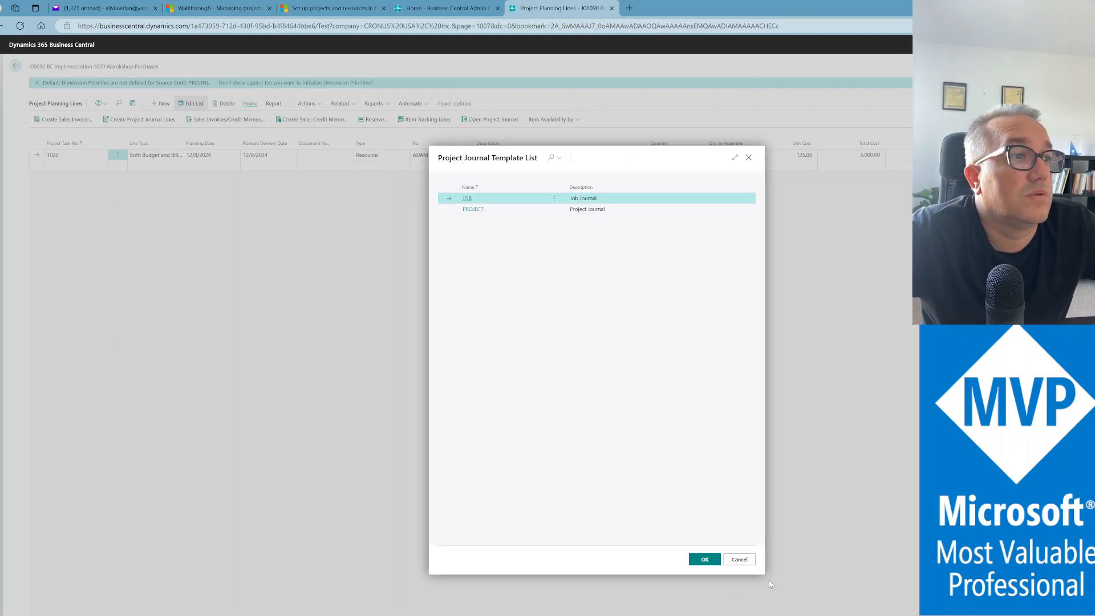
left_click(699, 562)
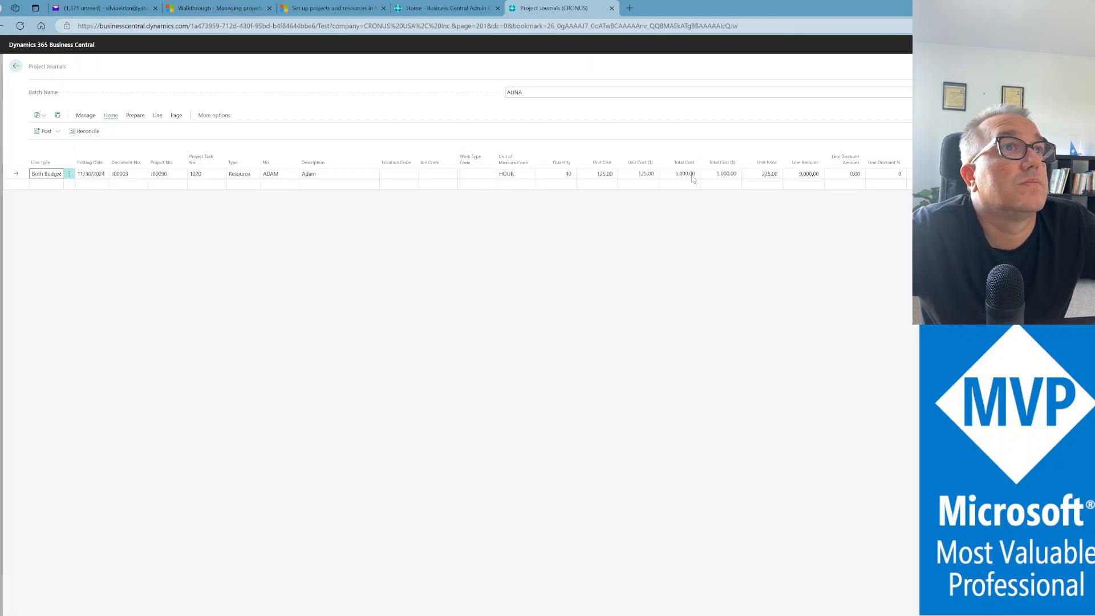
Review the journal batch and the ADAM line's description: 40 hours, 5,000.00 cost
left_click(577, 95)
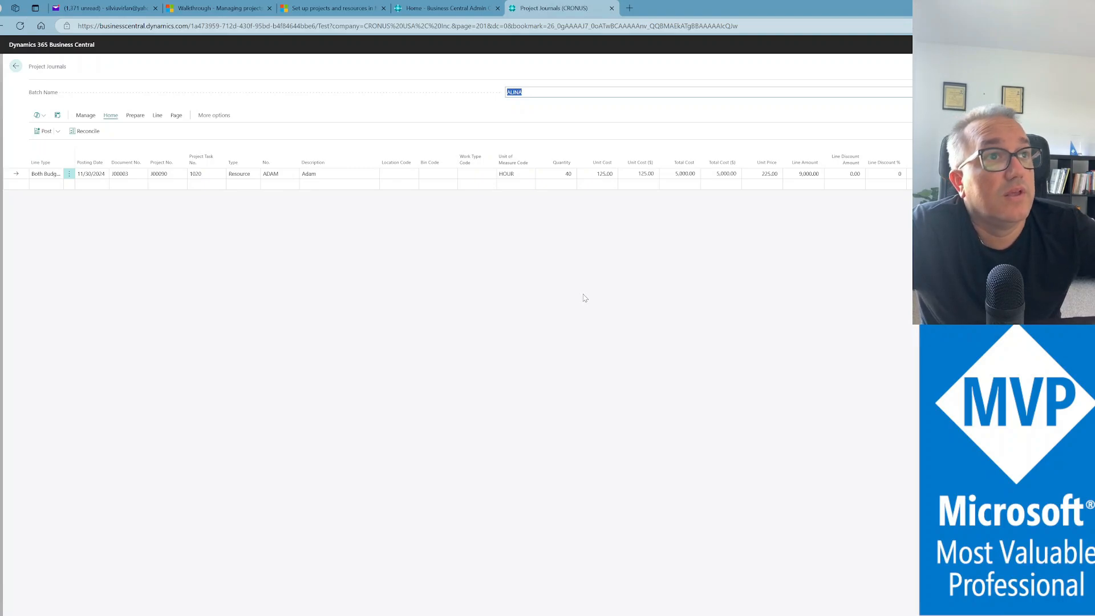
left_click(343, 174)
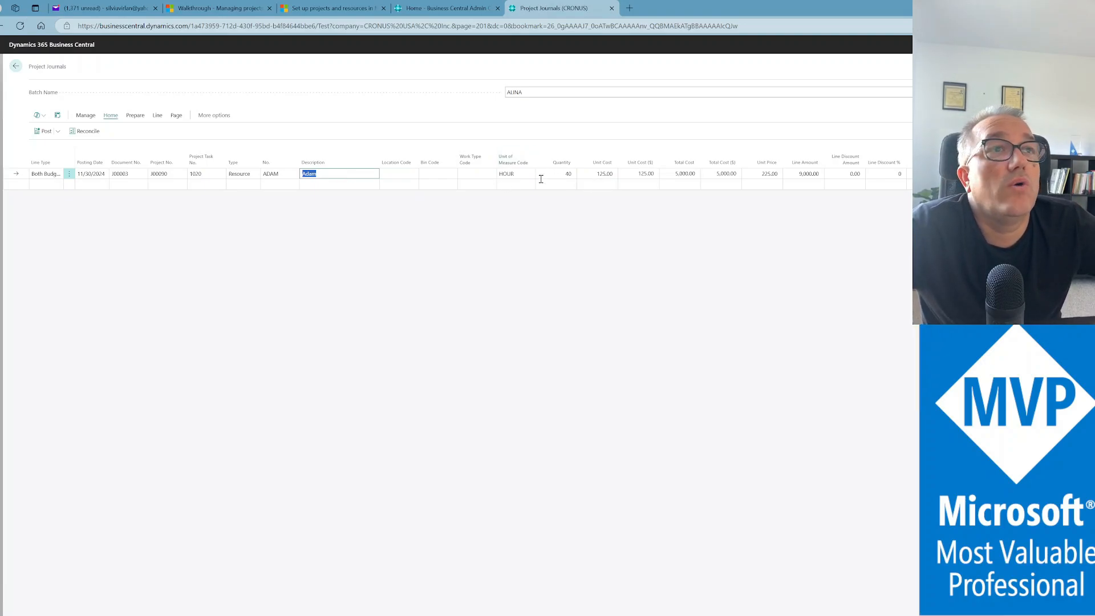
left_click(57, 132)
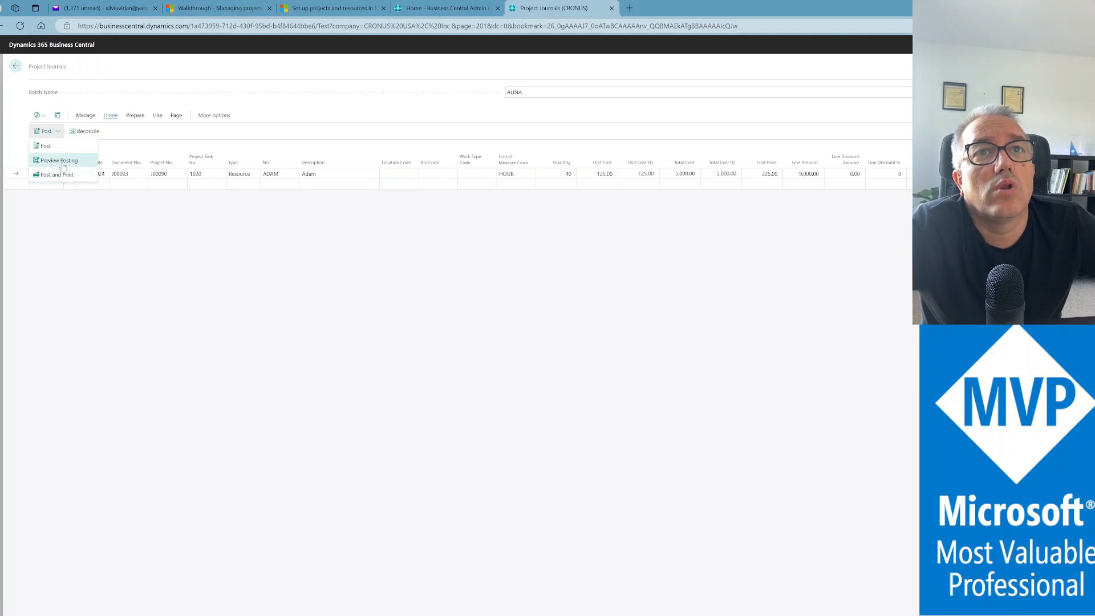
left_click(64, 163)
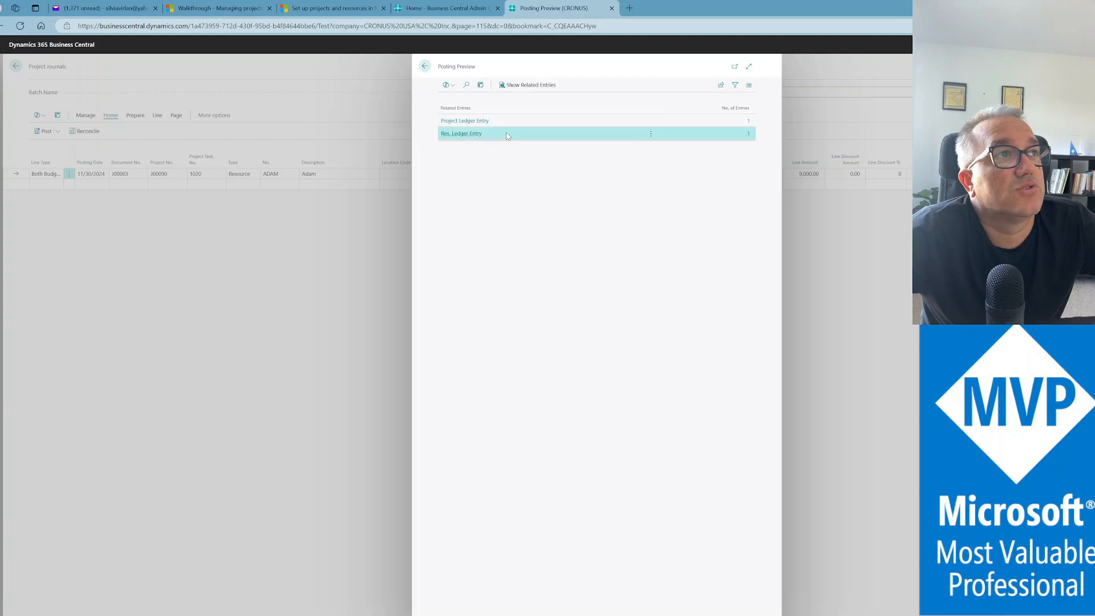
left_click(516, 121)
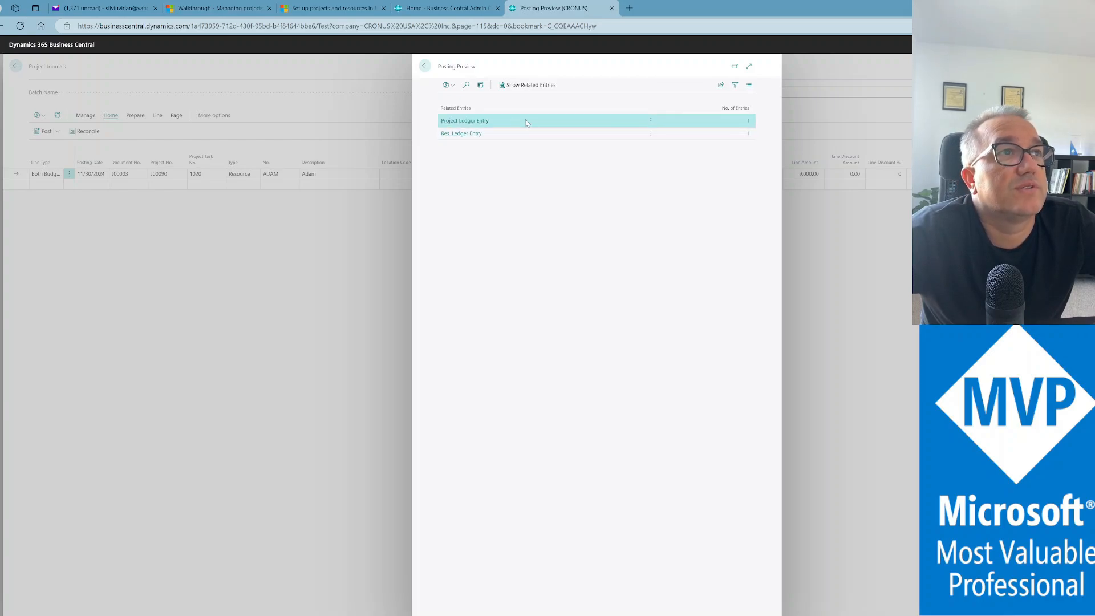
left_click(748, 122)
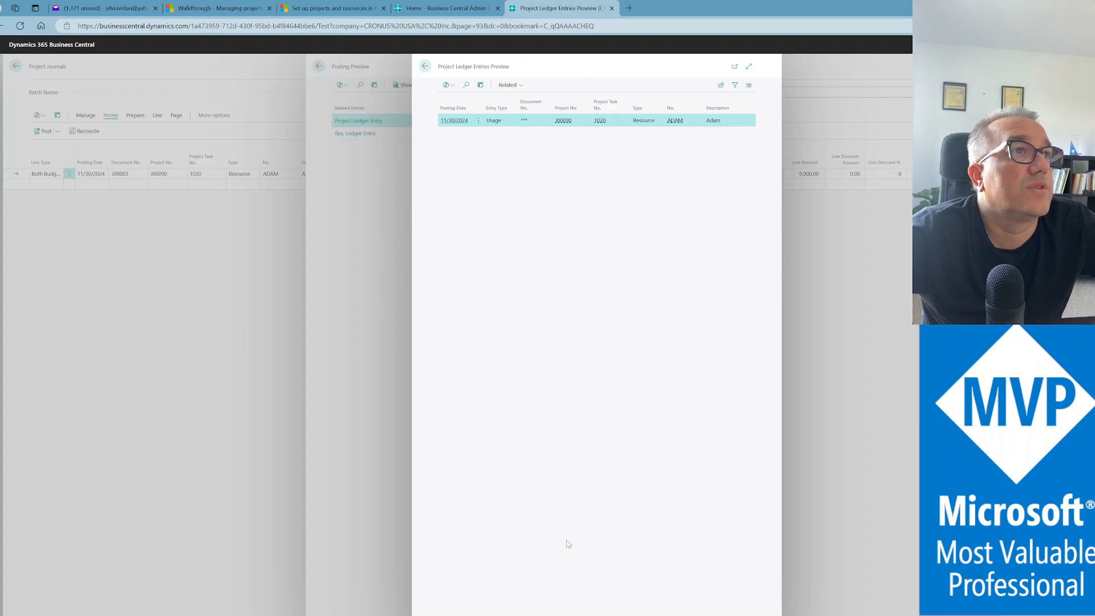
scroll(597, 114, "right", 5)
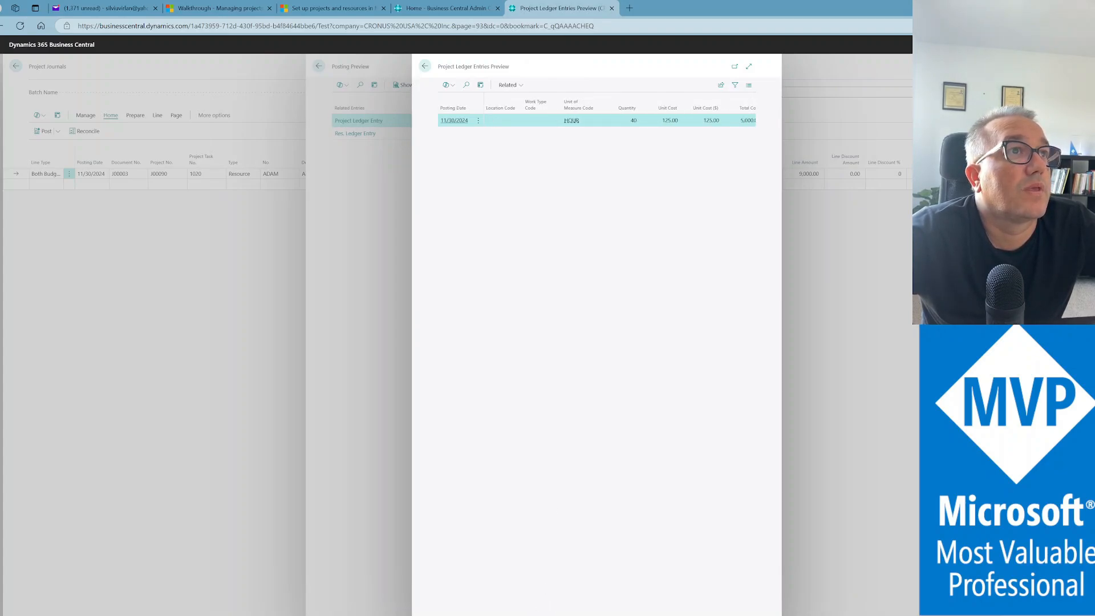
scroll(597, 114, "right", 1)
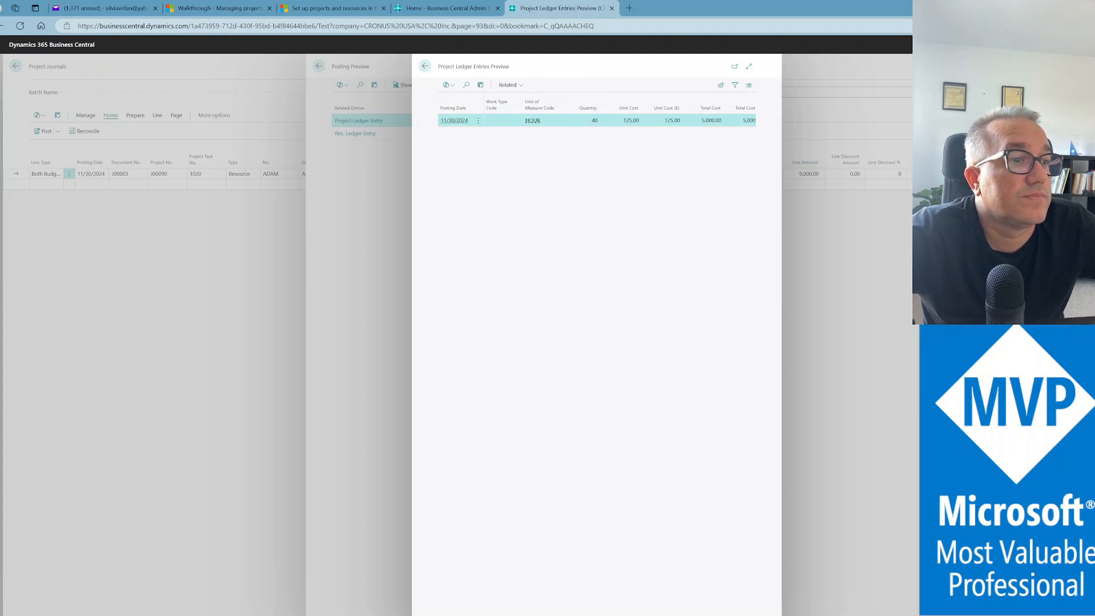
scroll(597, 115, "right", 4)
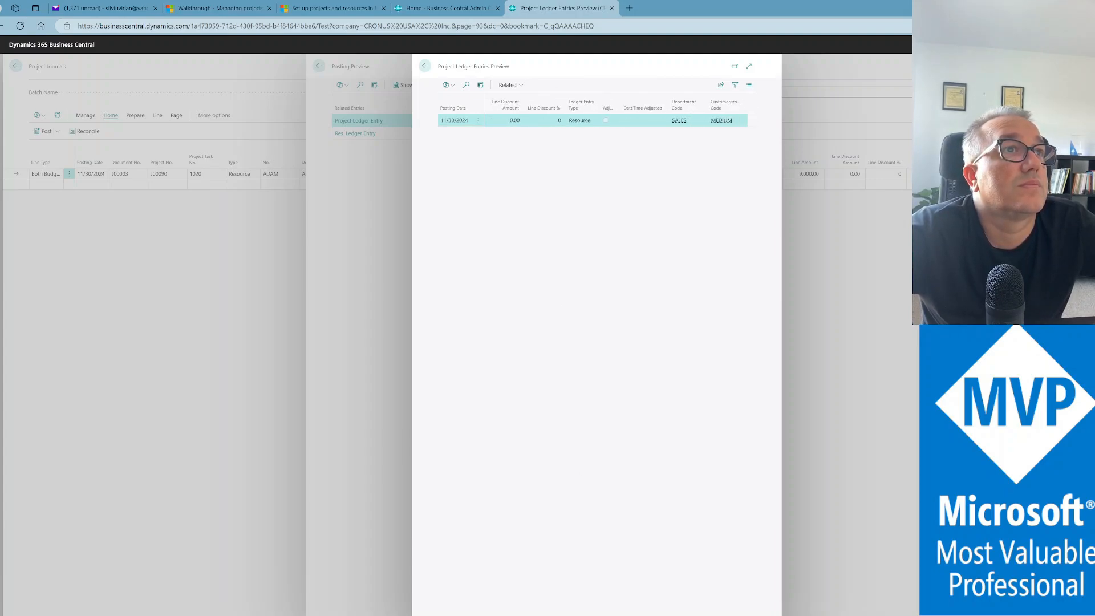
scroll(597, 114, "left", 5)
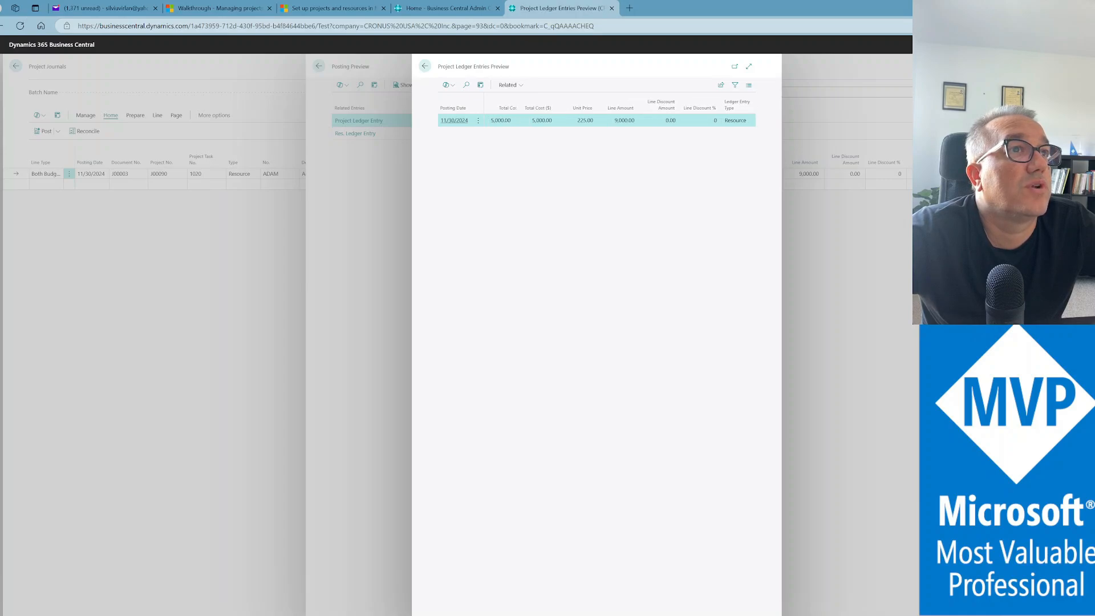
scroll(596, 114, "left", 5)
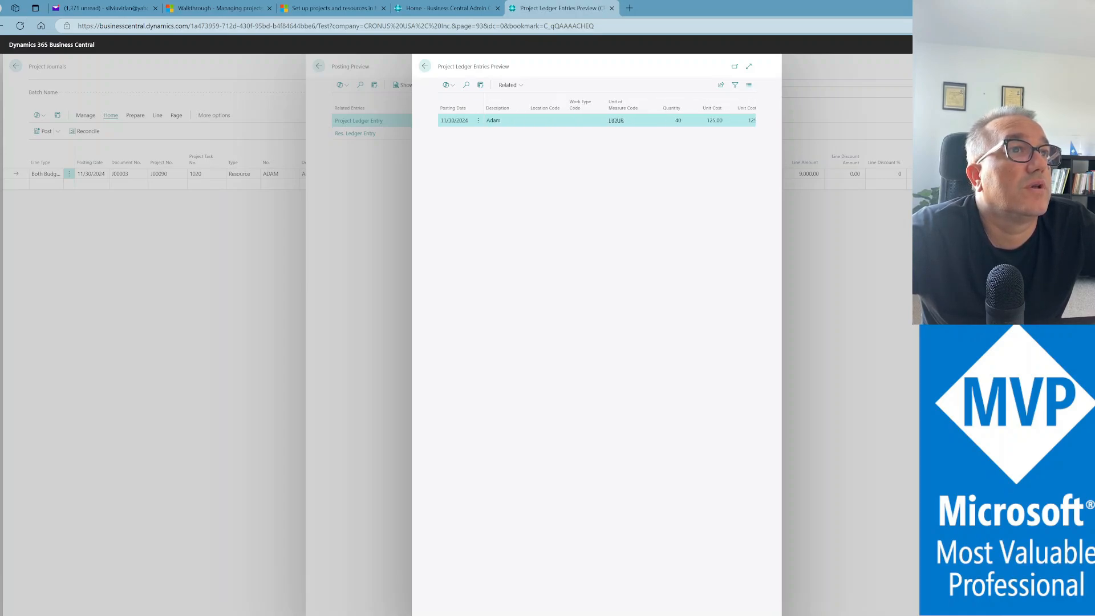
scroll(596, 114, "left", 2)
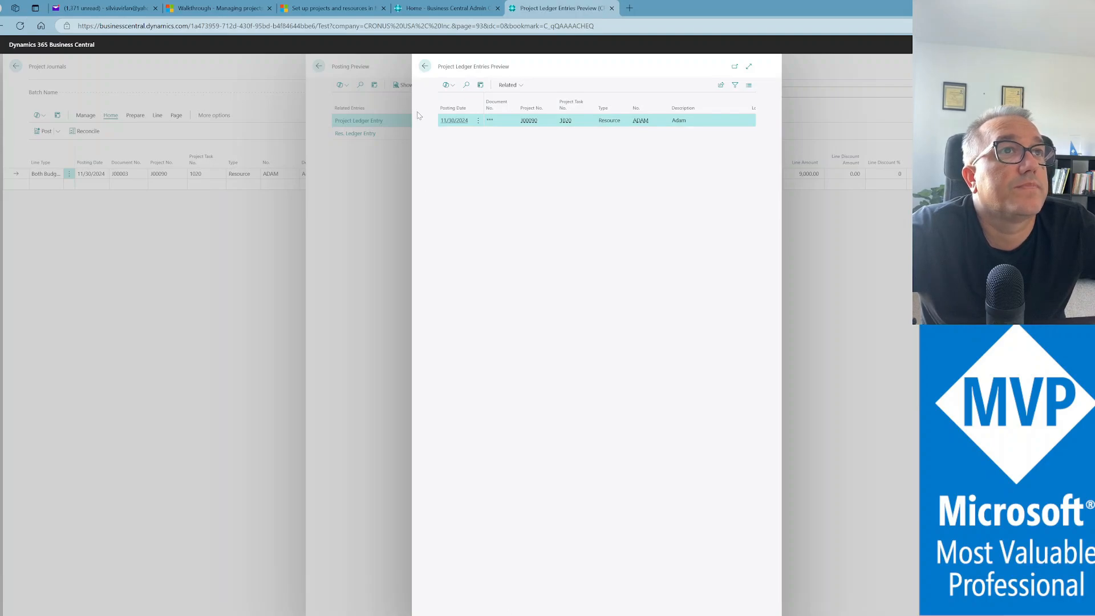
left_click(426, 67)
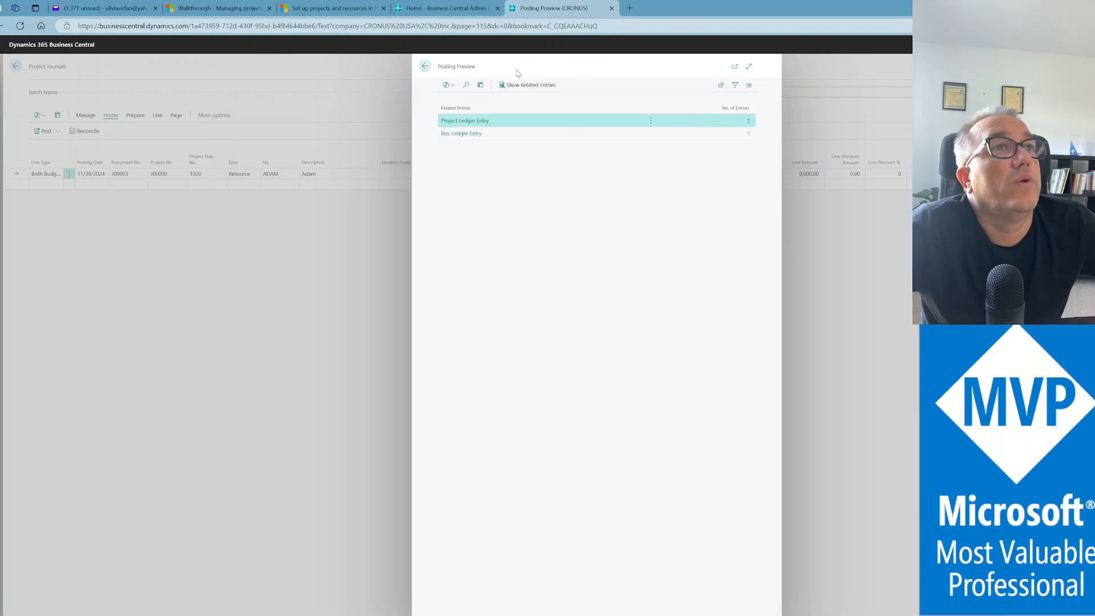
left_click(421, 69)
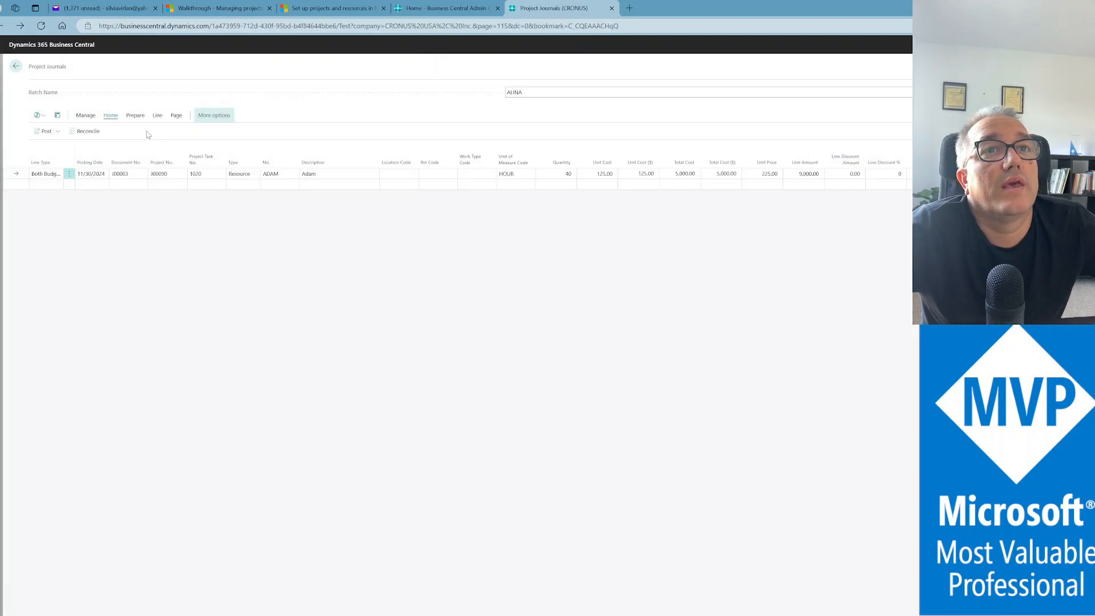
Post the ADAM journal line, confirm, and go back twice to J00090's Project Card
left_click(43, 132)
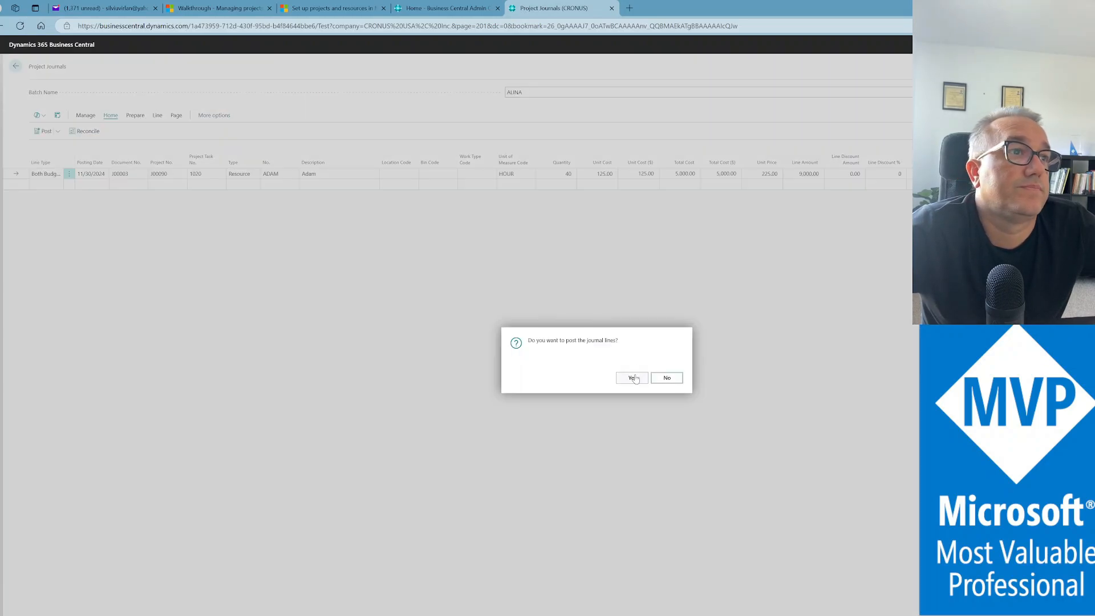
left_click(637, 378)
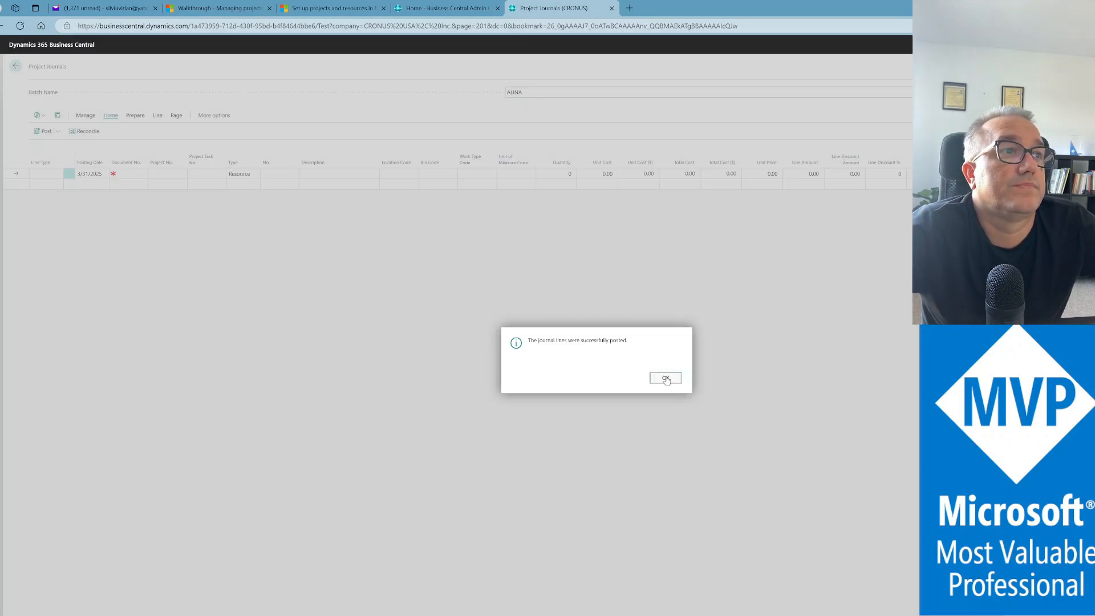
left_click(665, 377)
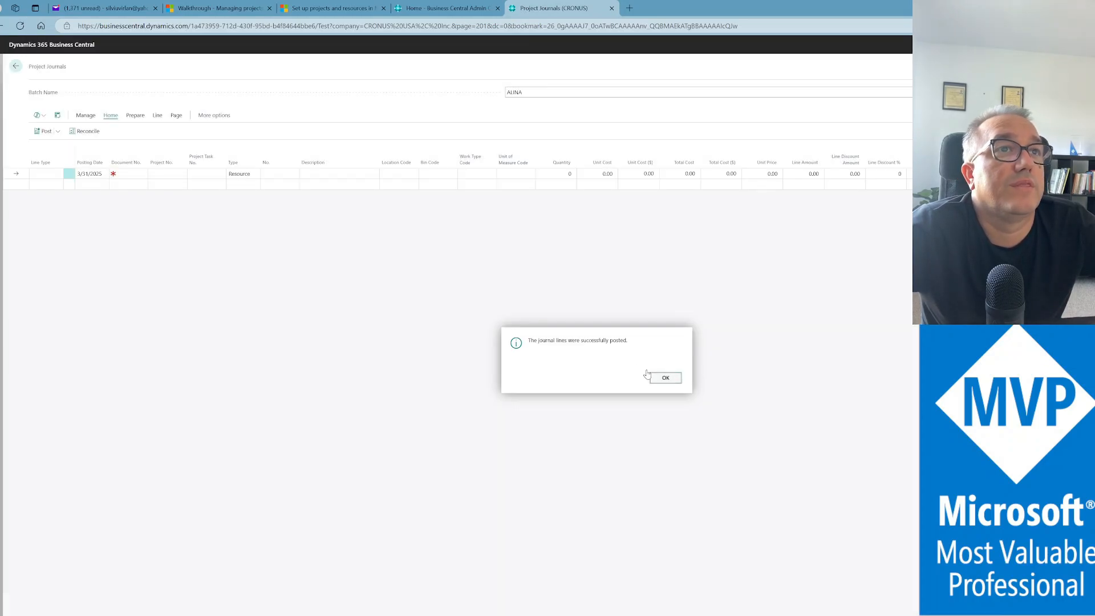
left_click(16, 67)
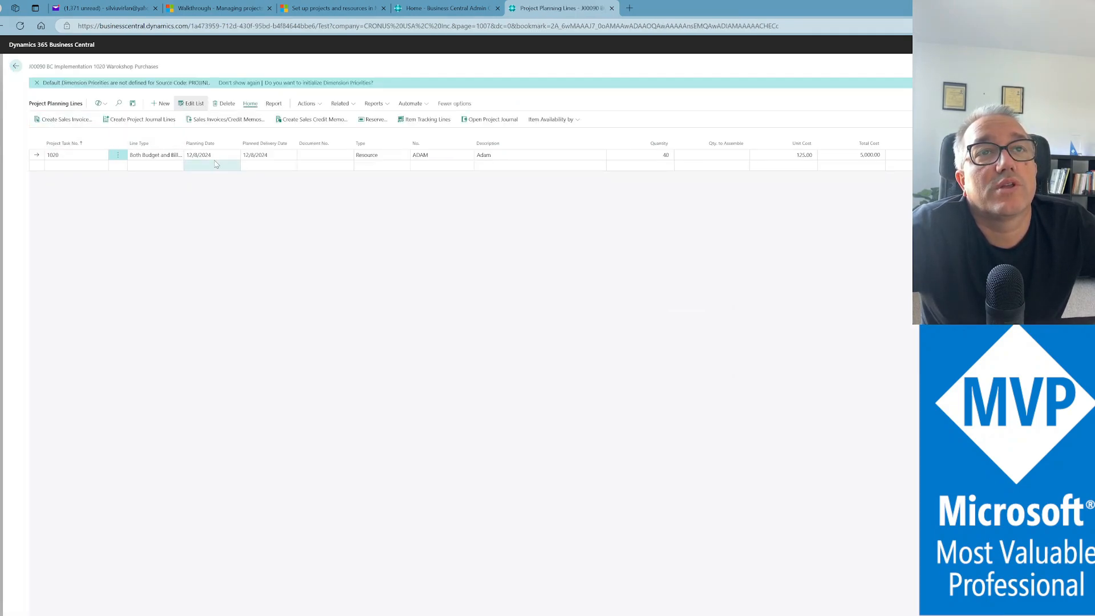
left_click(15, 66)
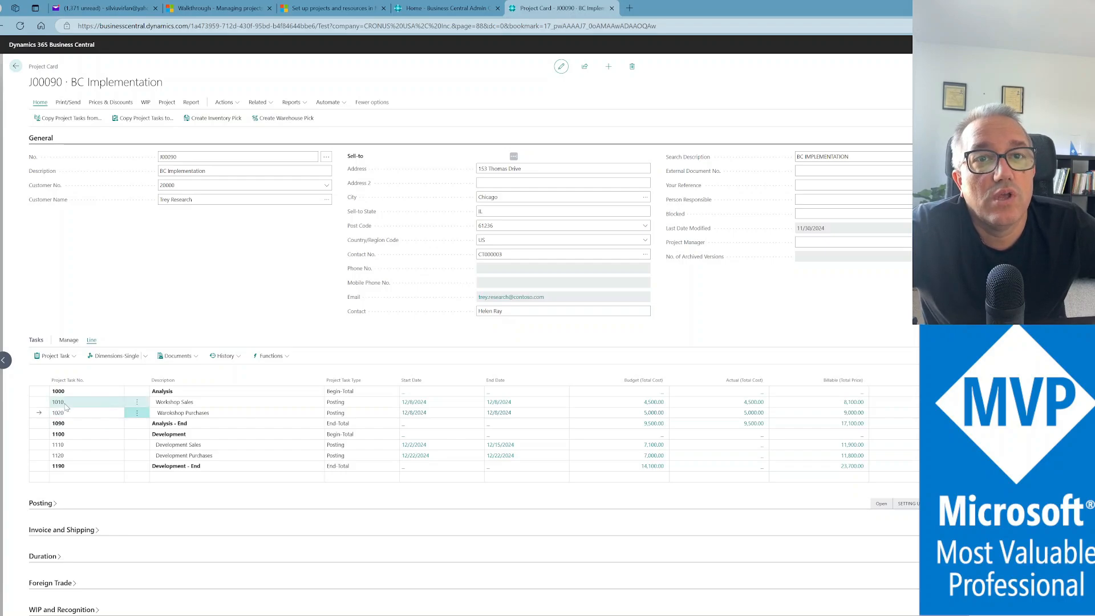
Select task 1110 Development Sales and open its Project Planning Lines from the task actions
left_click(95, 451)
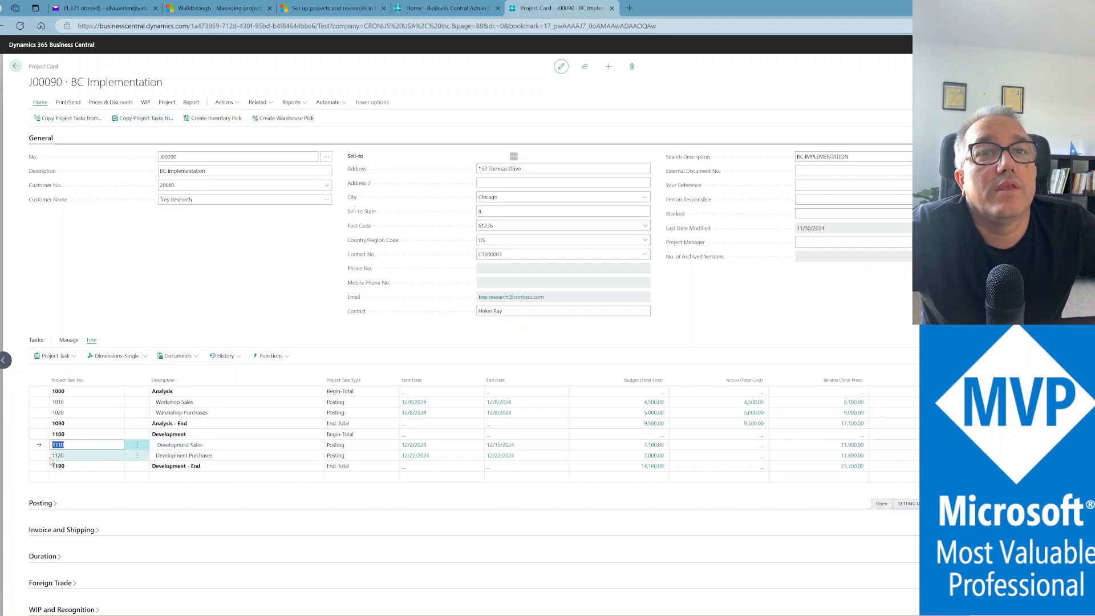
left_click(72, 355)
left_click(71, 355)
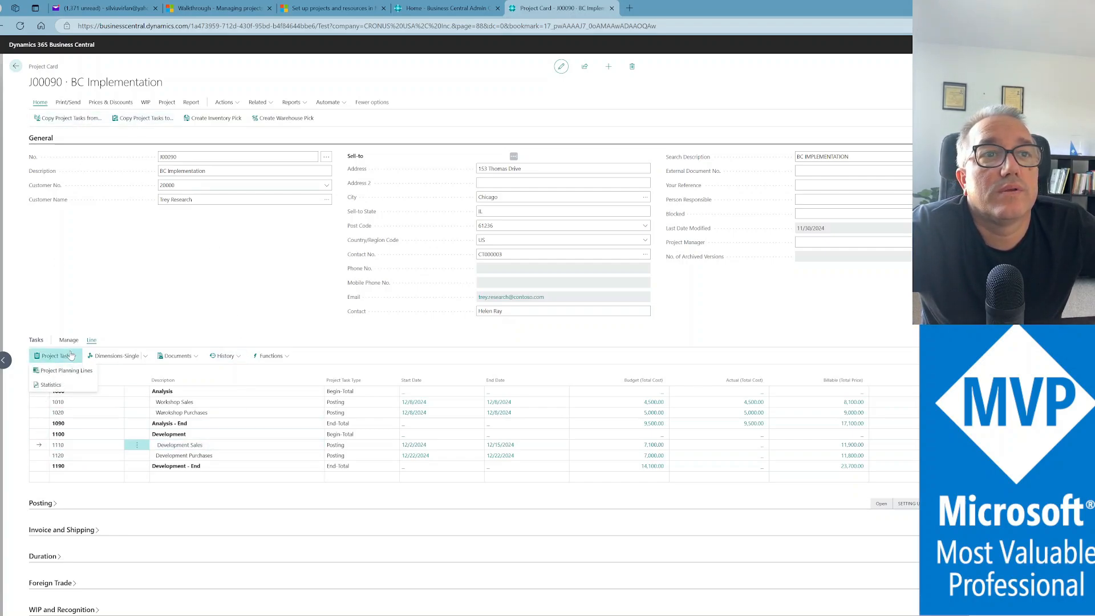
left_click(70, 372)
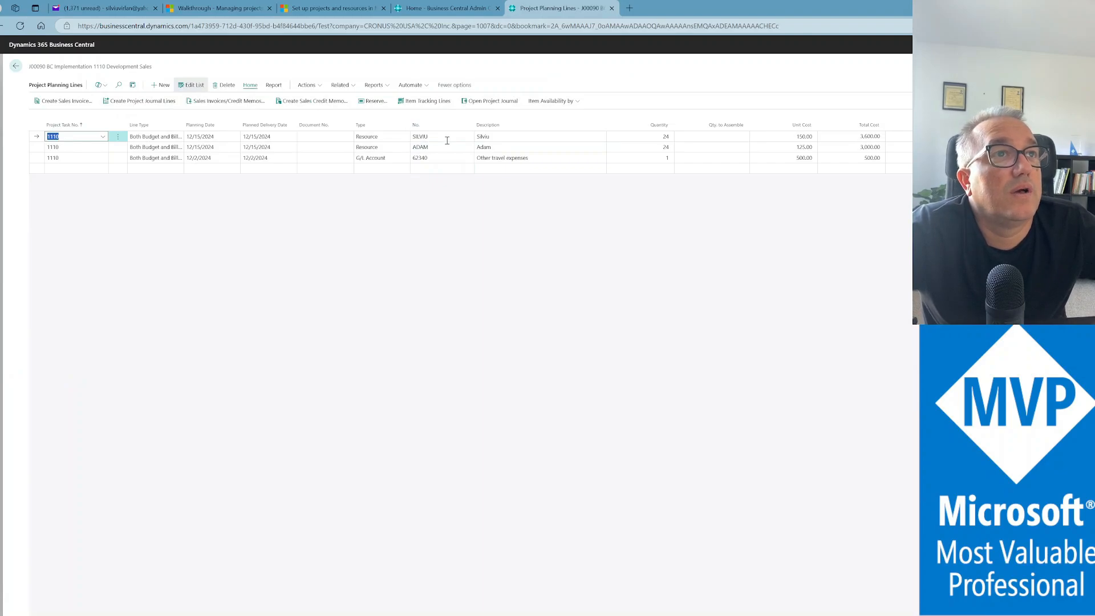
Review task 1110's planning lines: the first resource, the second line's quantity and the travel-expense quantity
left_click(447, 138)
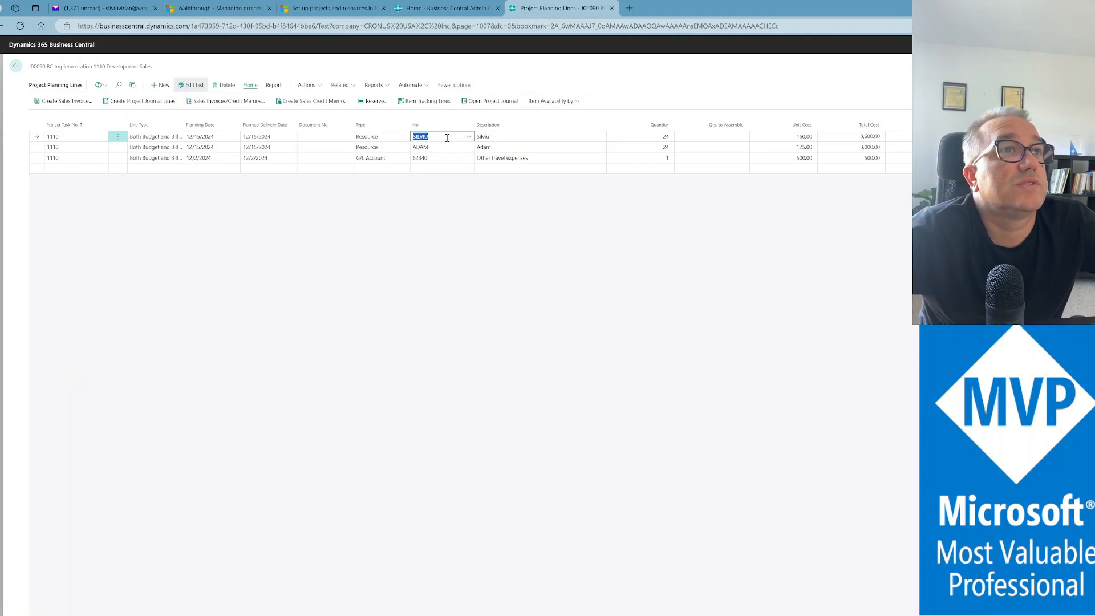
left_click(652, 147)
left_click(651, 157)
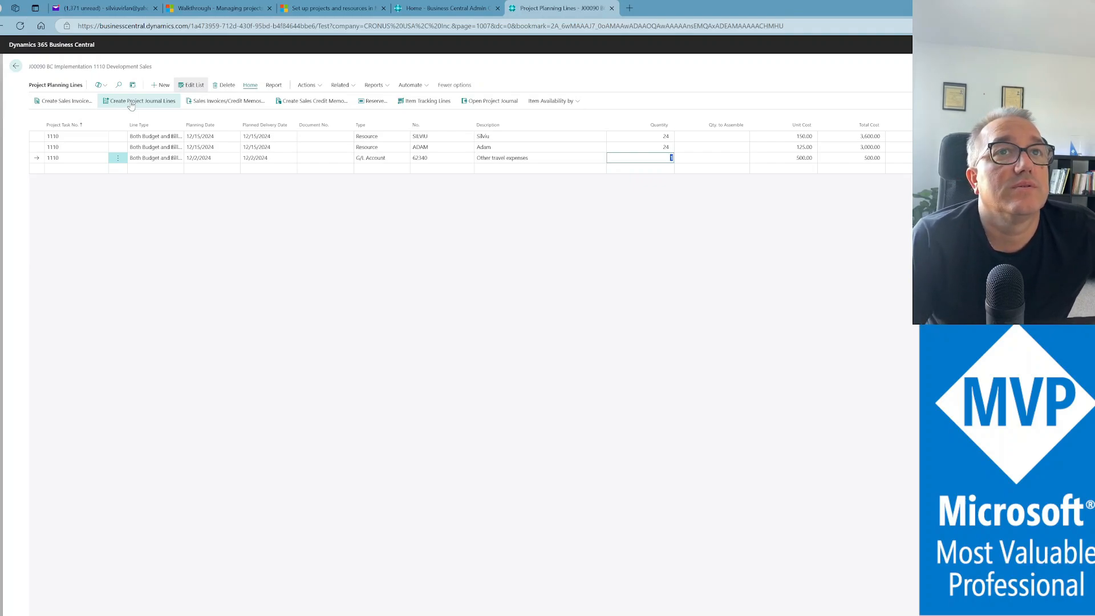
Transfer the first resource planning line to the project journal with posting date 11/30/2024
left_click(114, 137)
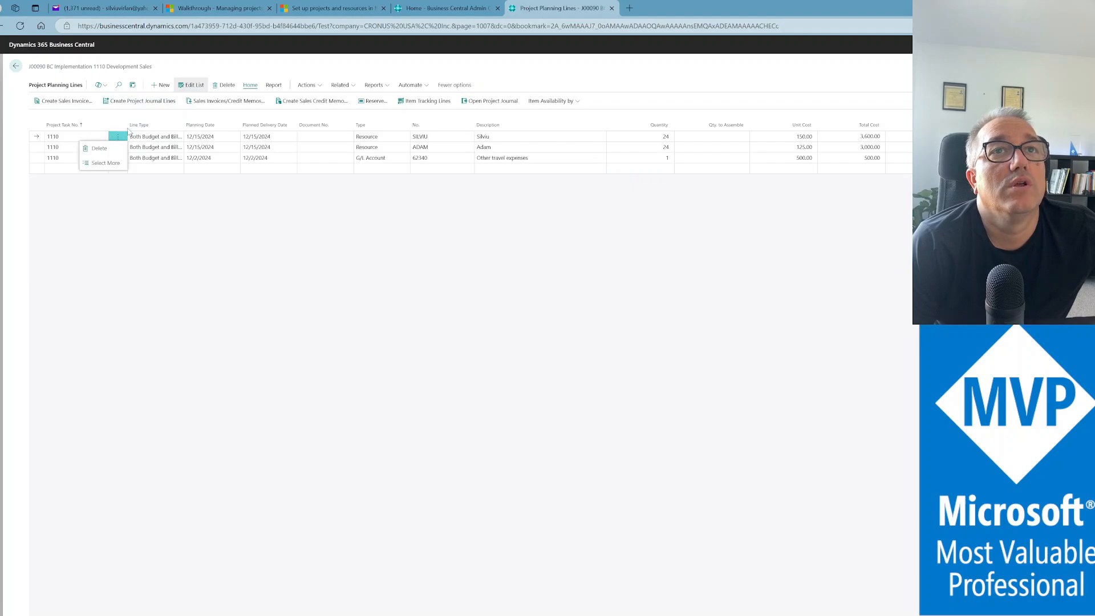
left_click(153, 103)
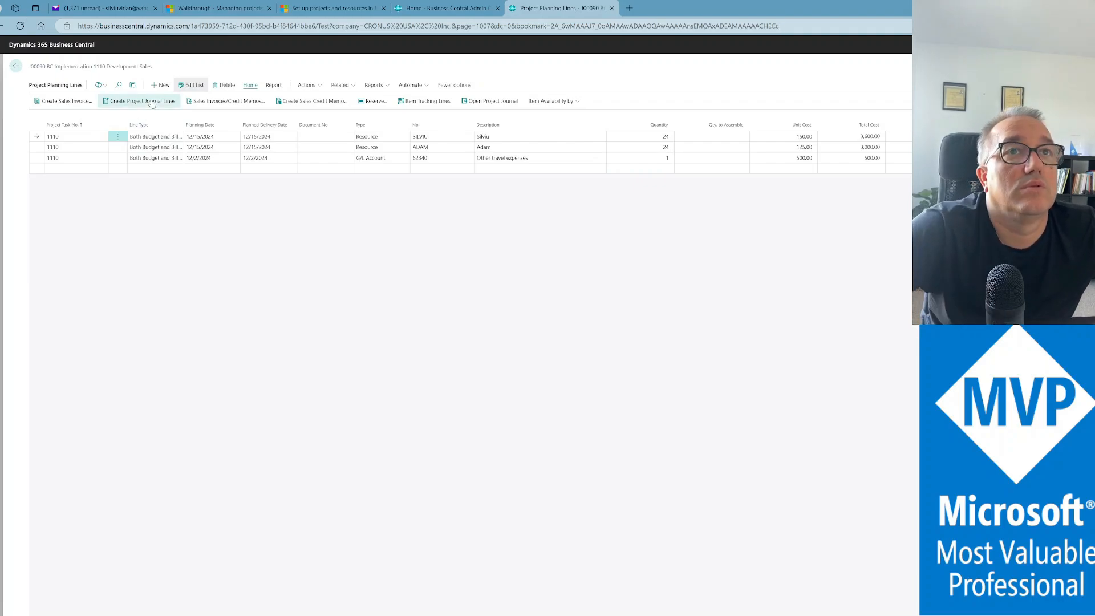
left_click(153, 103)
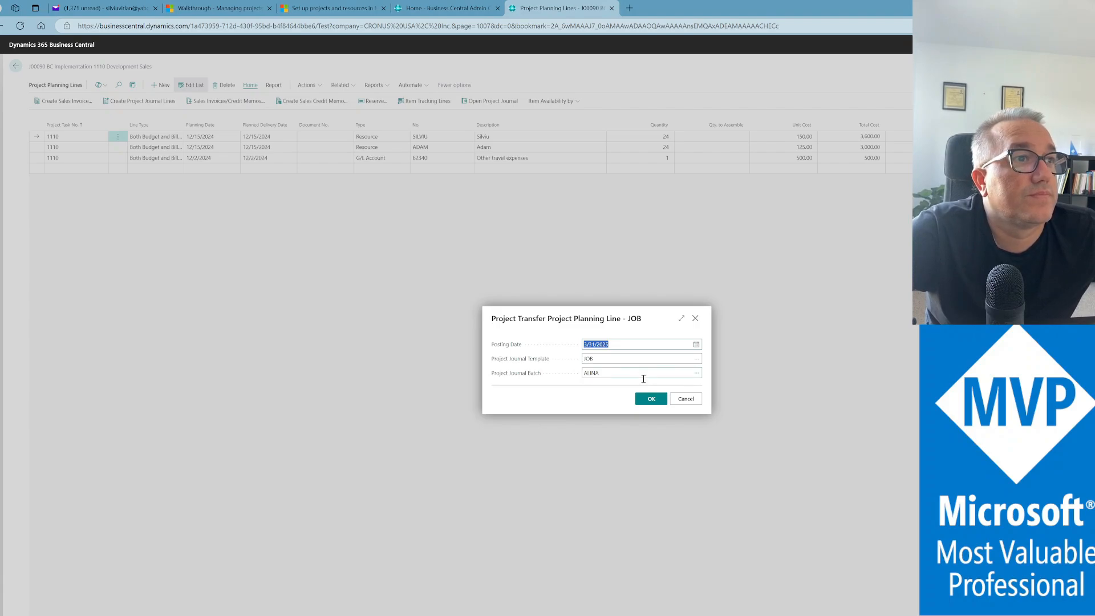
type("11/30/2024")
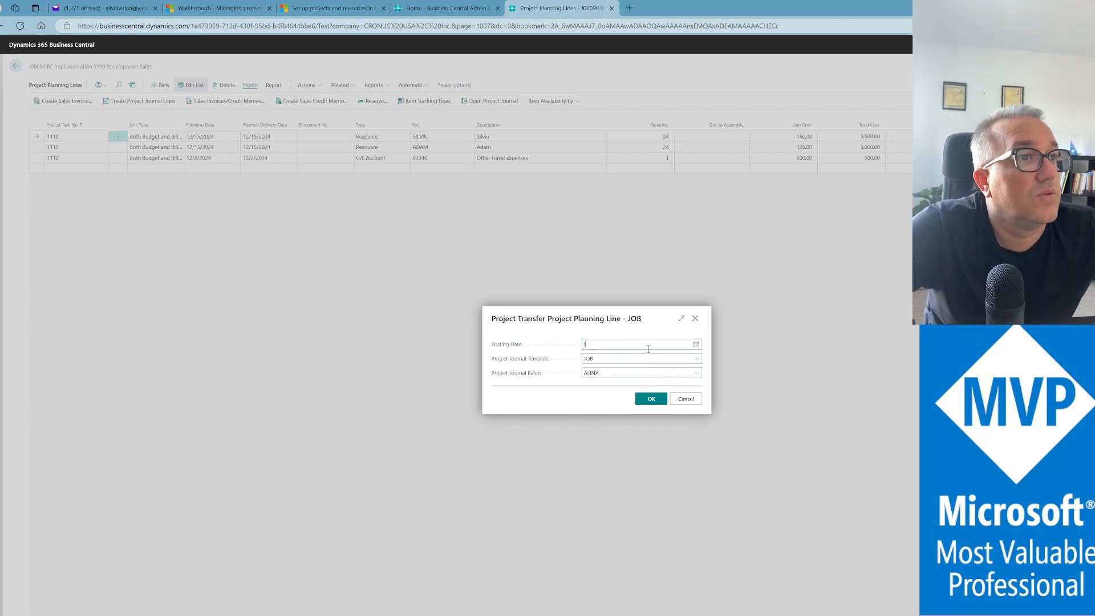
key("Tab")
left_click(652, 399)
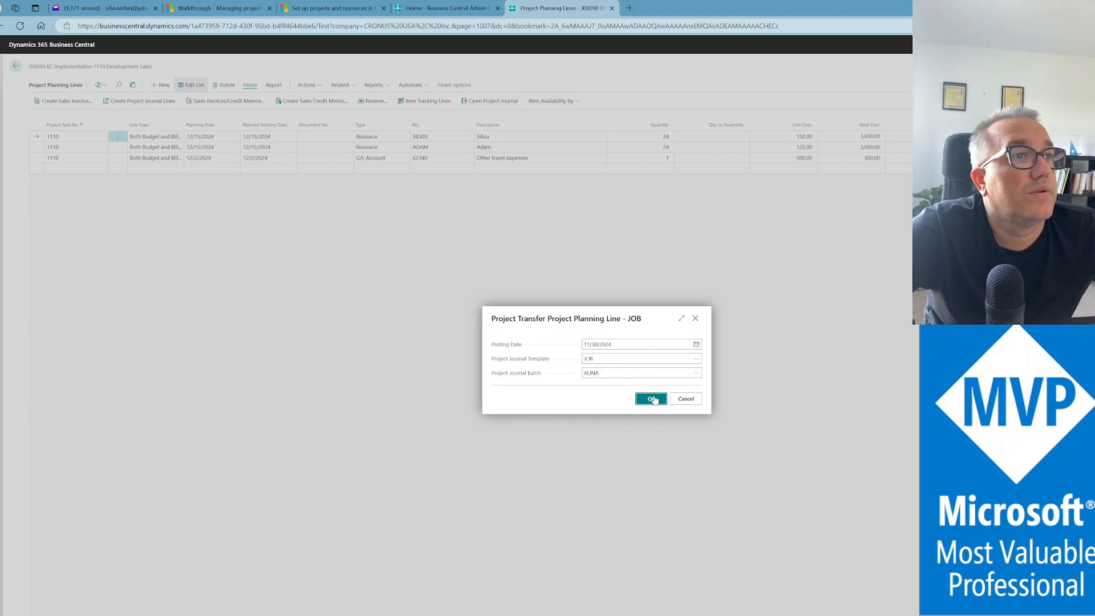
left_click(663, 380)
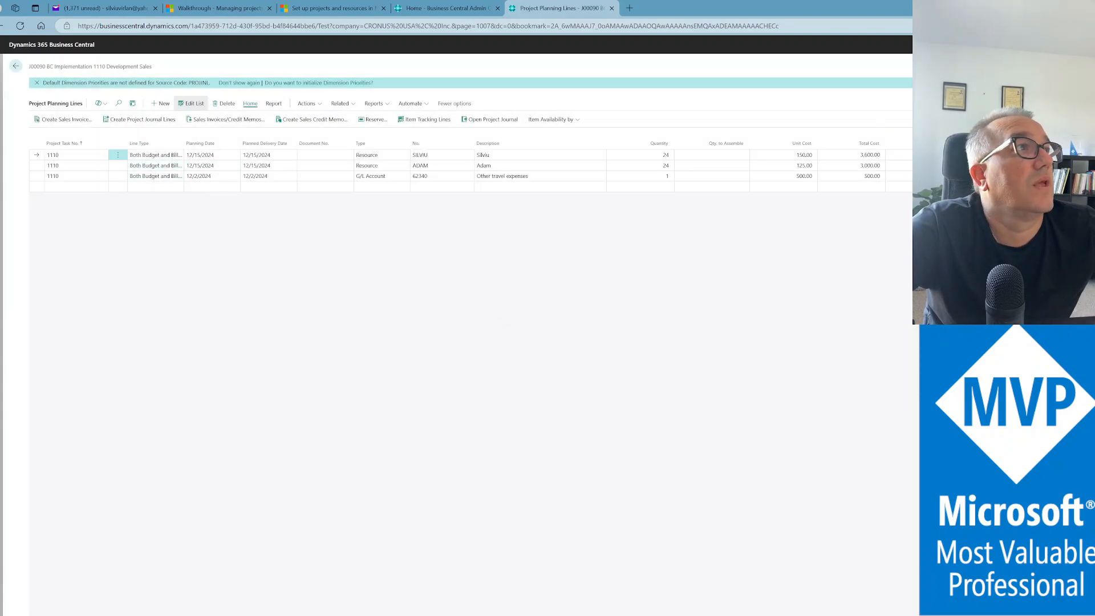
key("alt+q")
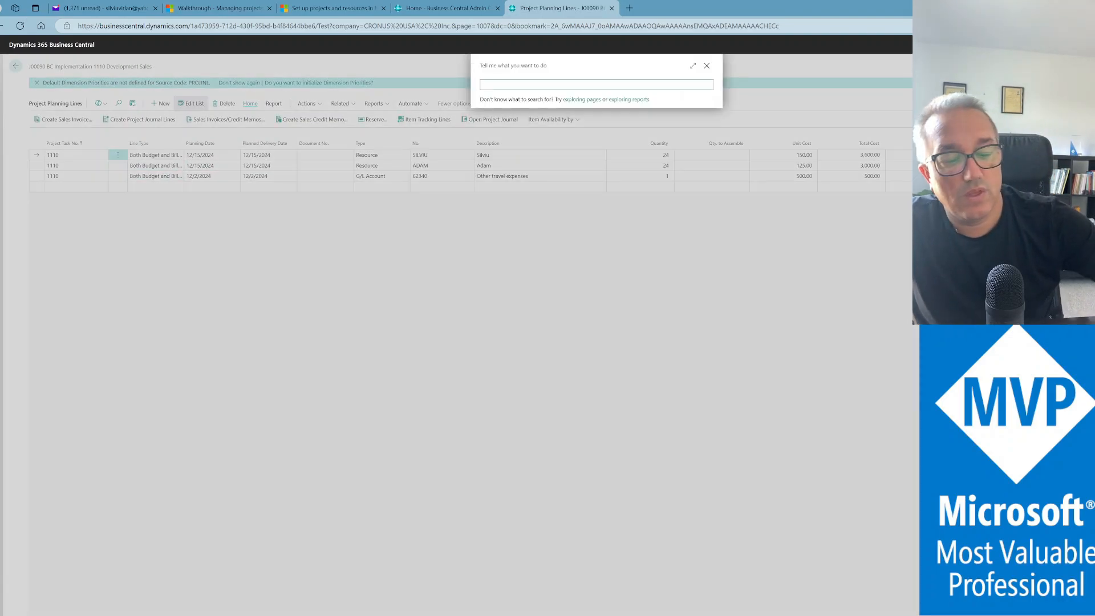
type("project journal")
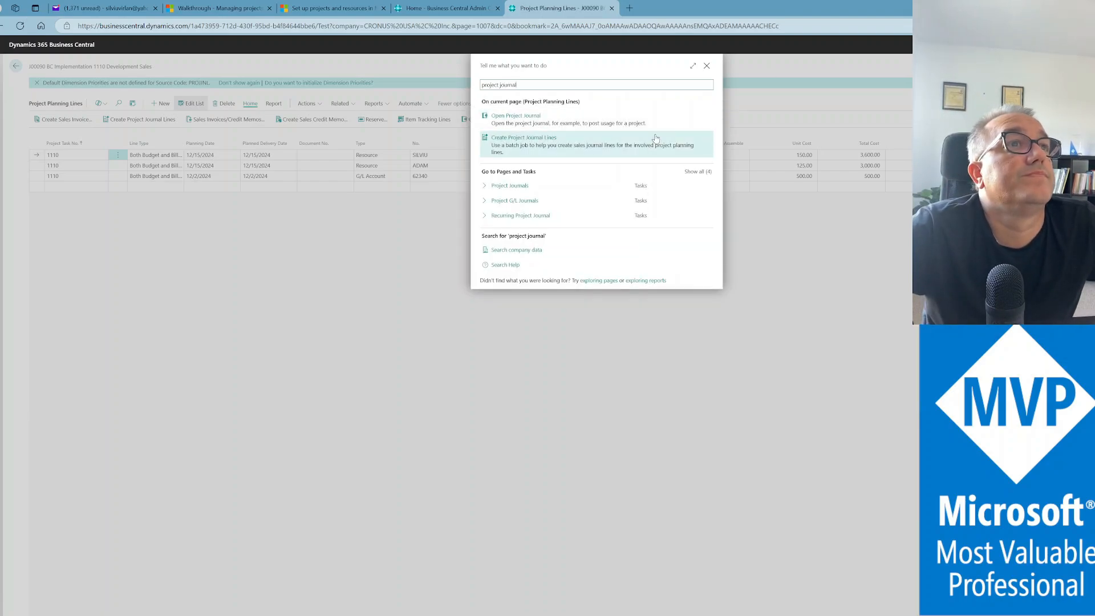
left_click(500, 179)
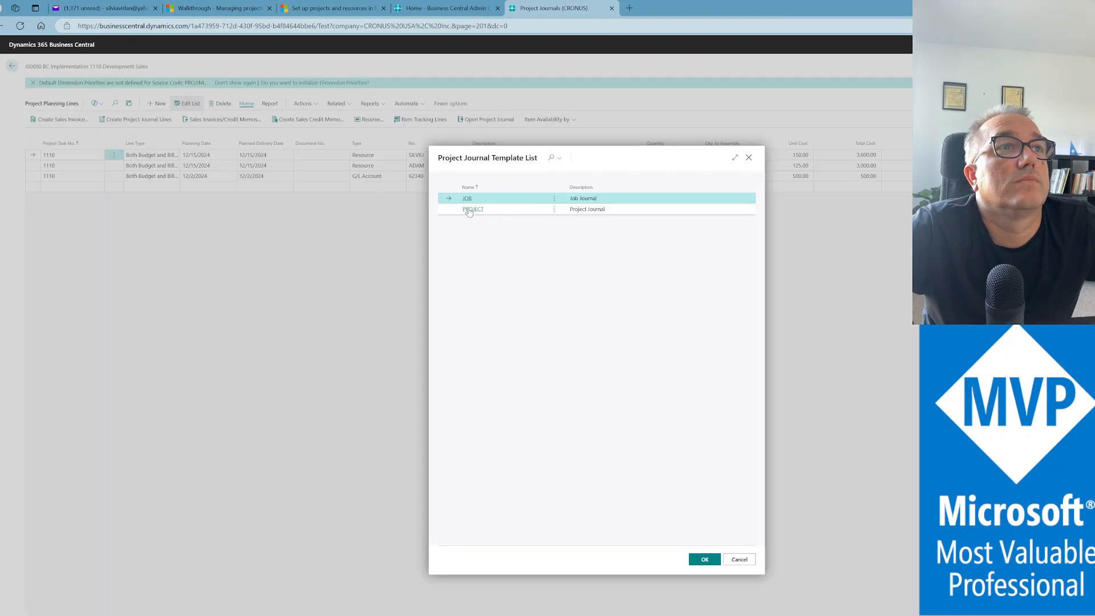
left_click(712, 562)
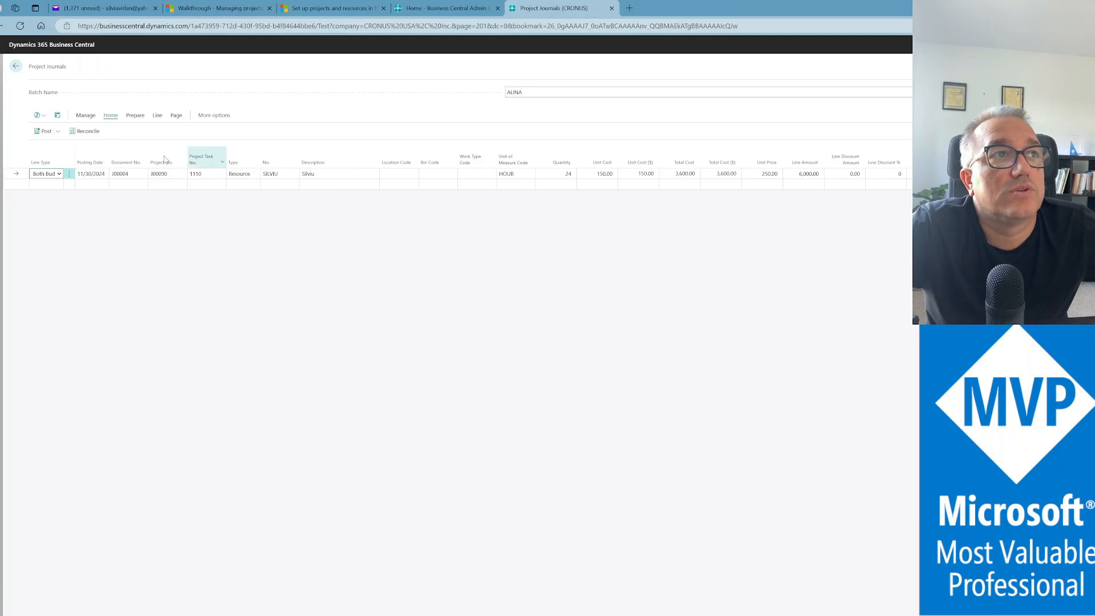
left_click(16, 65)
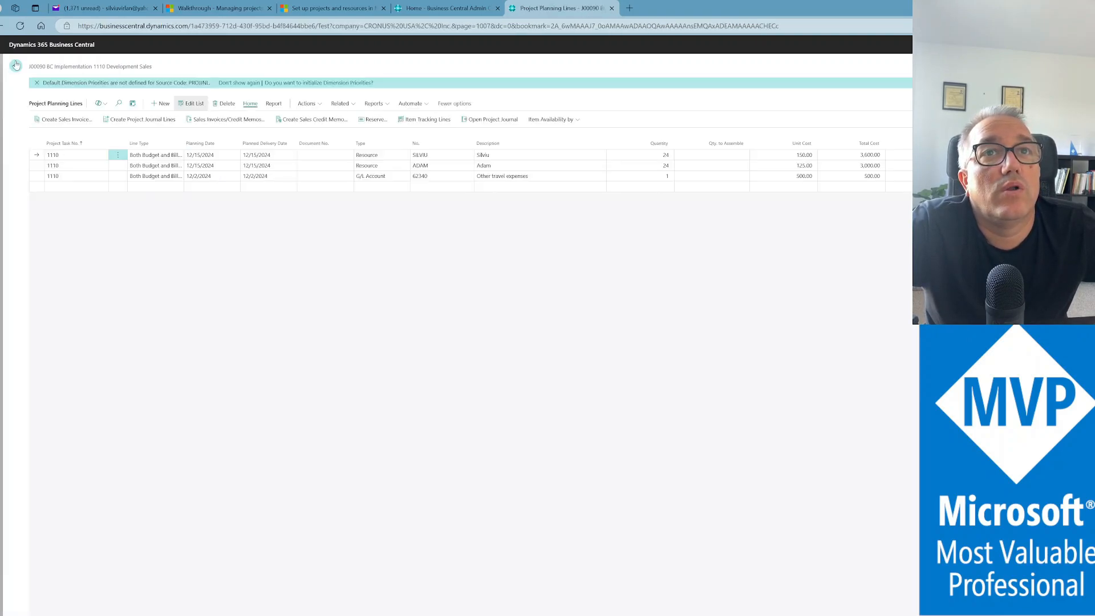
Transfer the second 24-hour resource line to the project journal with posting date 11/30/2024
left_click(305, 166)
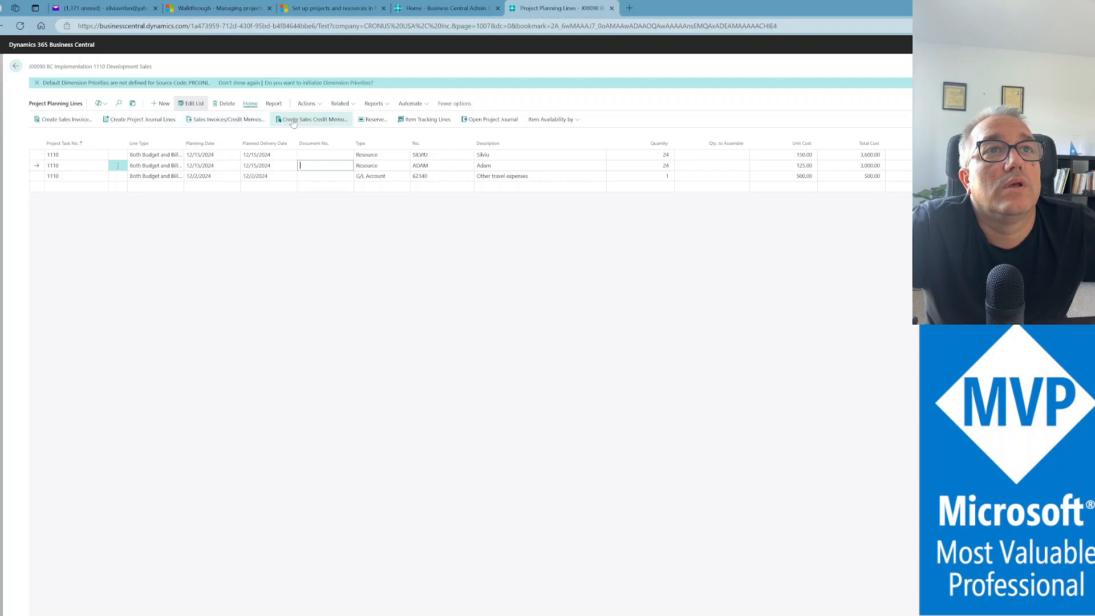
left_click(152, 125)
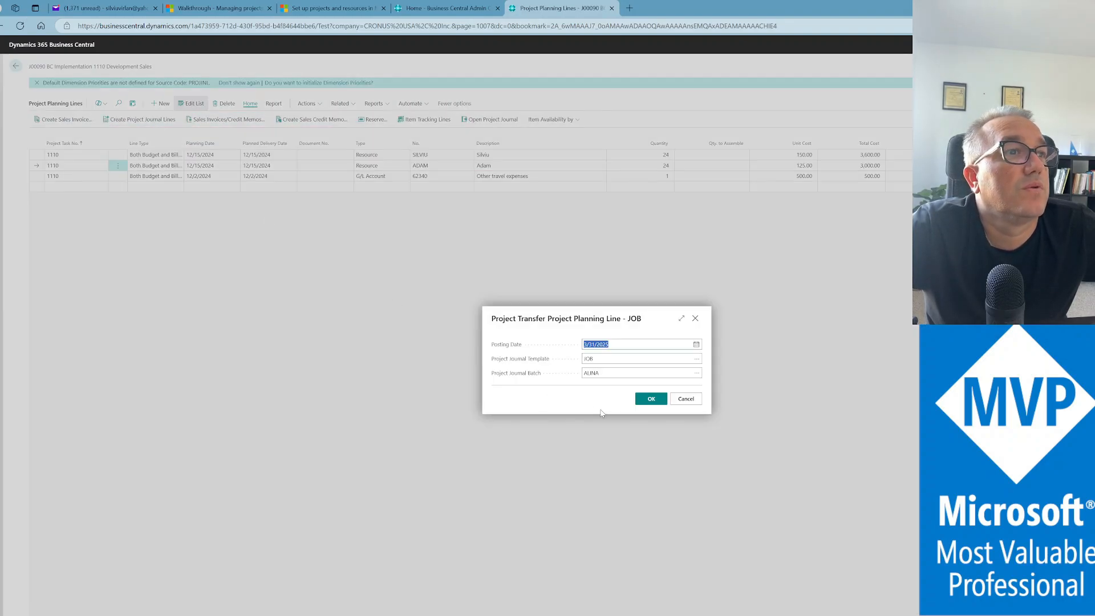
type("11/30/2024")
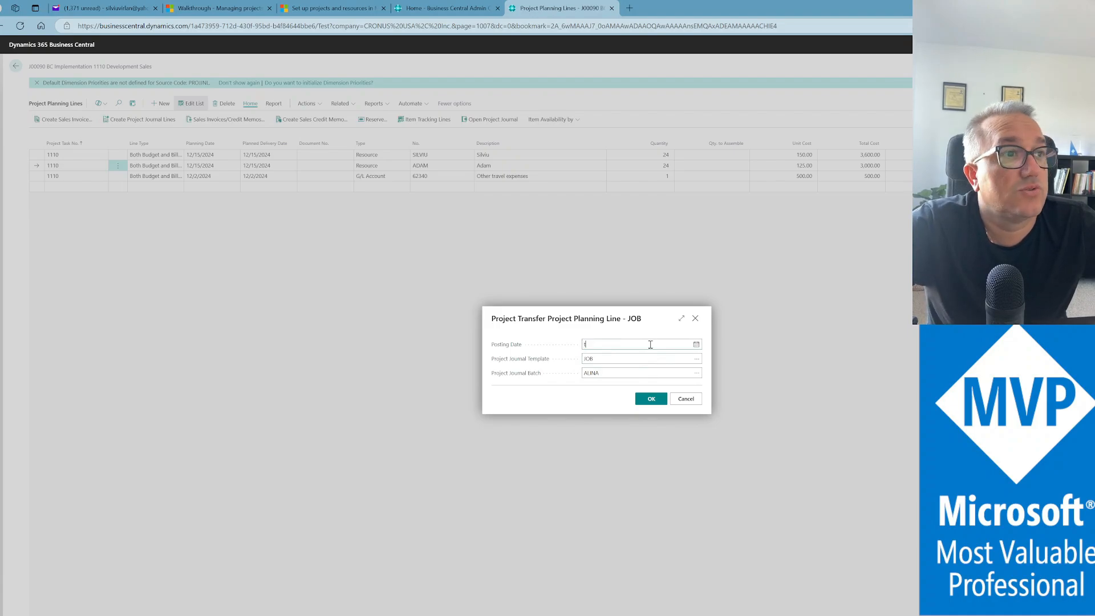
key("Tab")
left_click(652, 400)
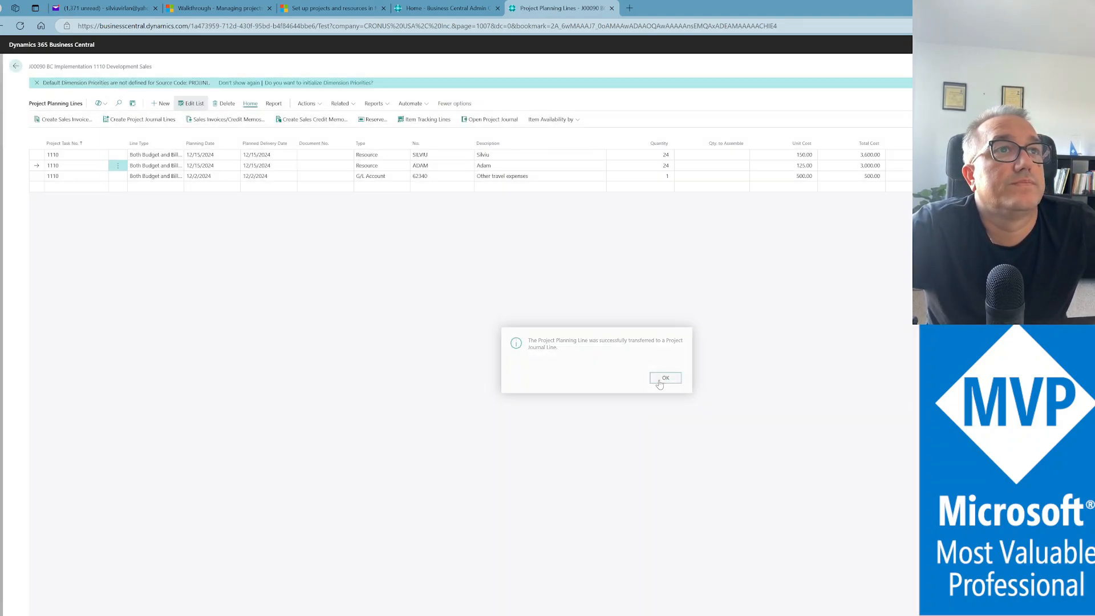
left_click(665, 379)
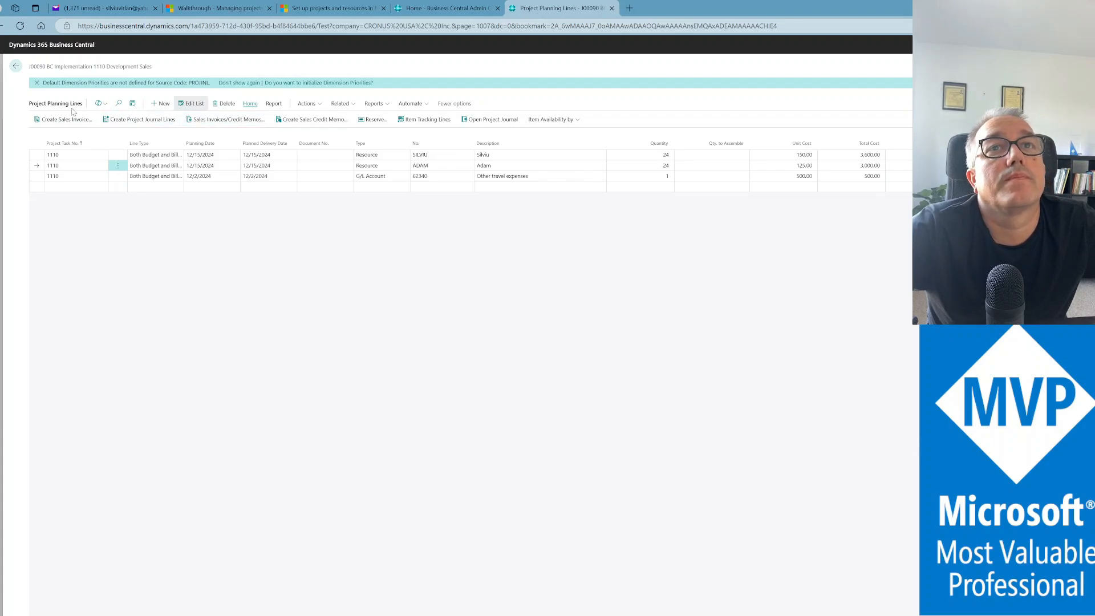
Check the JOB project journal now holds two lines, then return to the planning lines
left_click(474, 121)
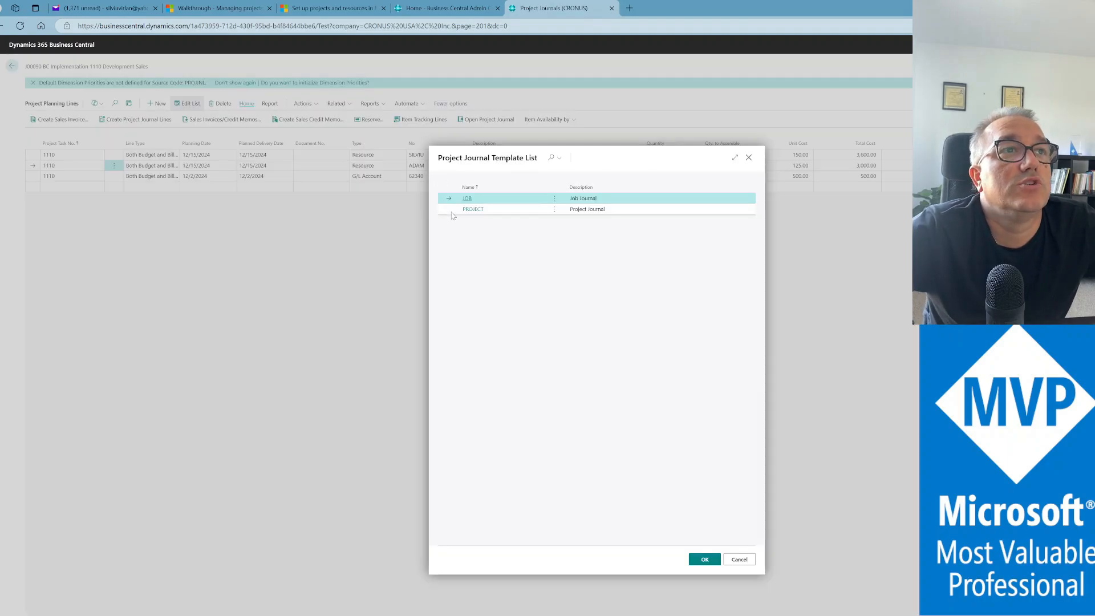
left_click(704, 559)
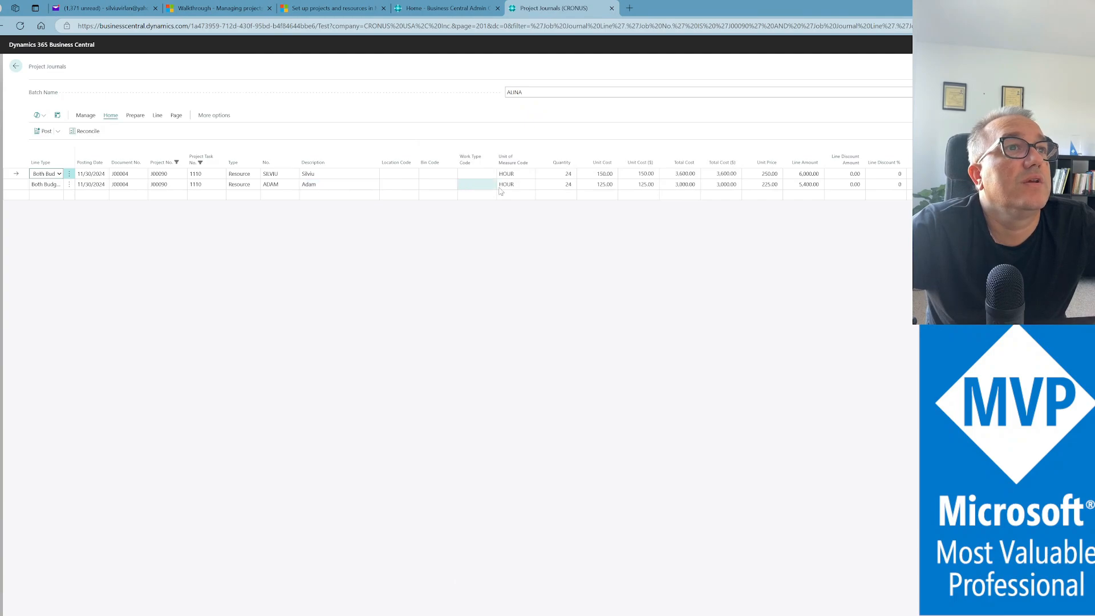
left_click(16, 66)
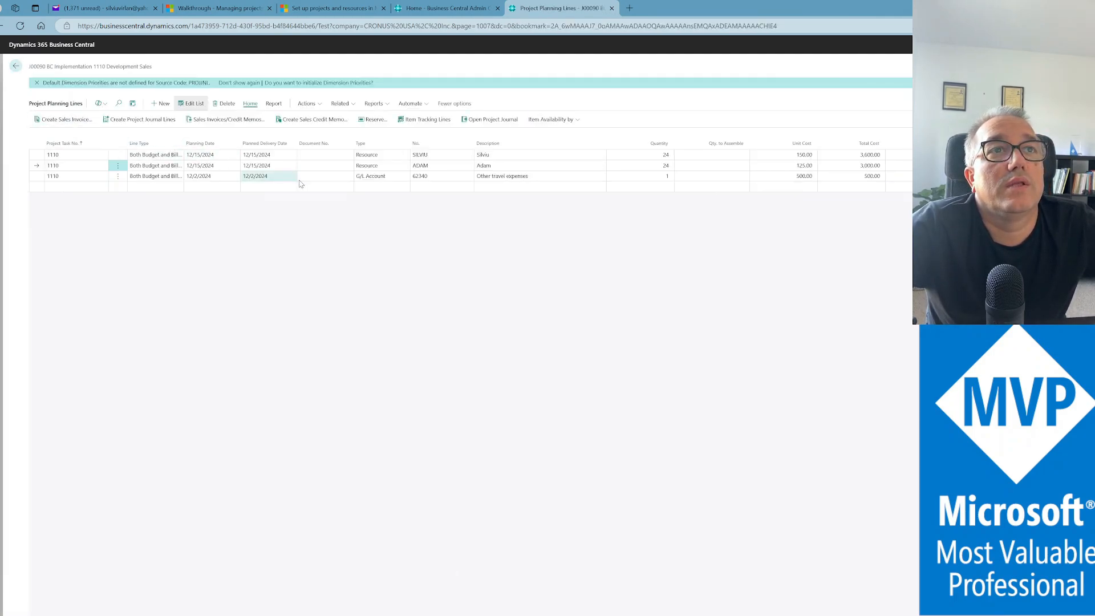
Transfer the 500.00 Other travel expenses line dated 11/30/2024 and view the JOB project journal
left_click(315, 179)
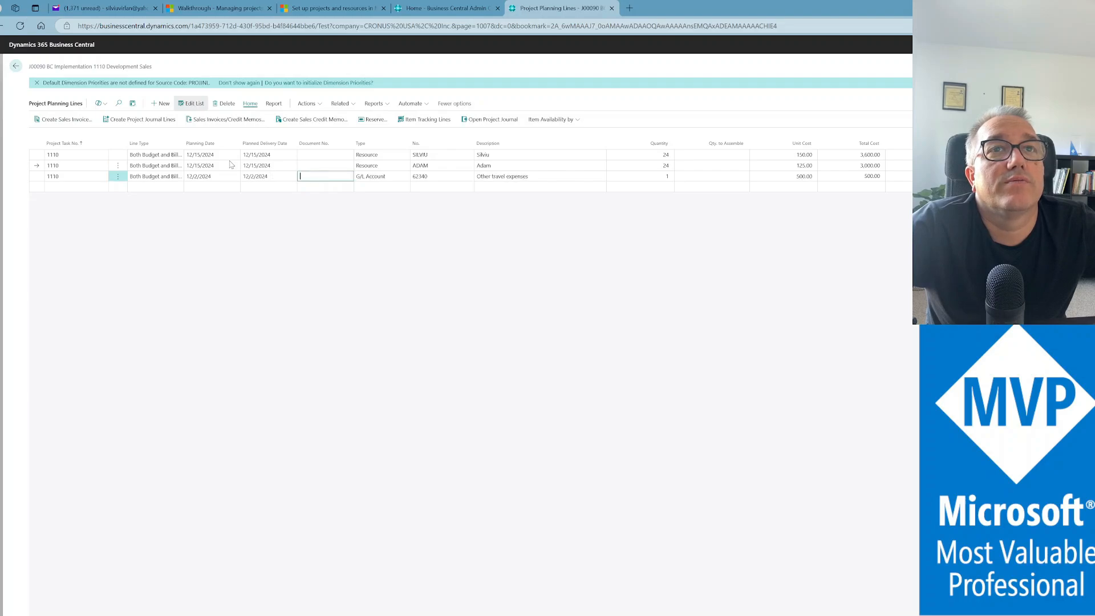
left_click(130, 121)
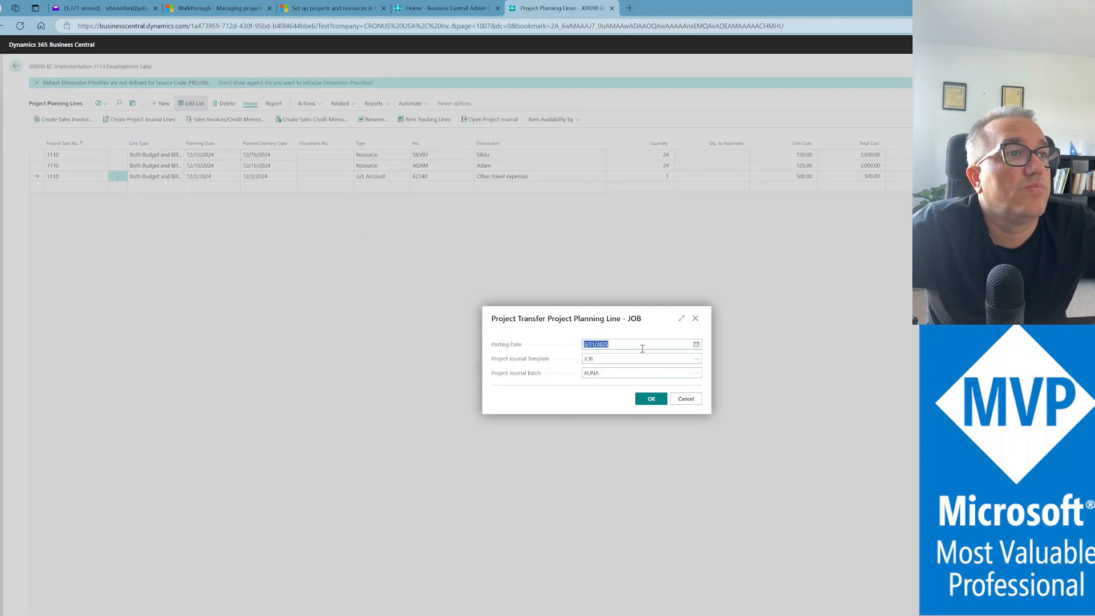
type("t")
key("Tab")
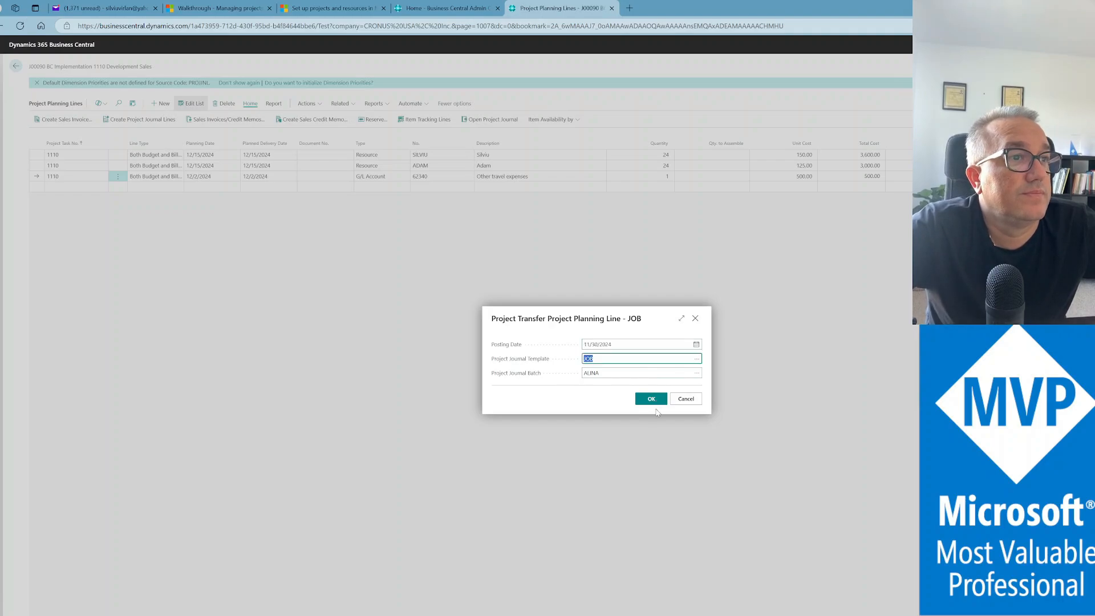
left_click(650, 400)
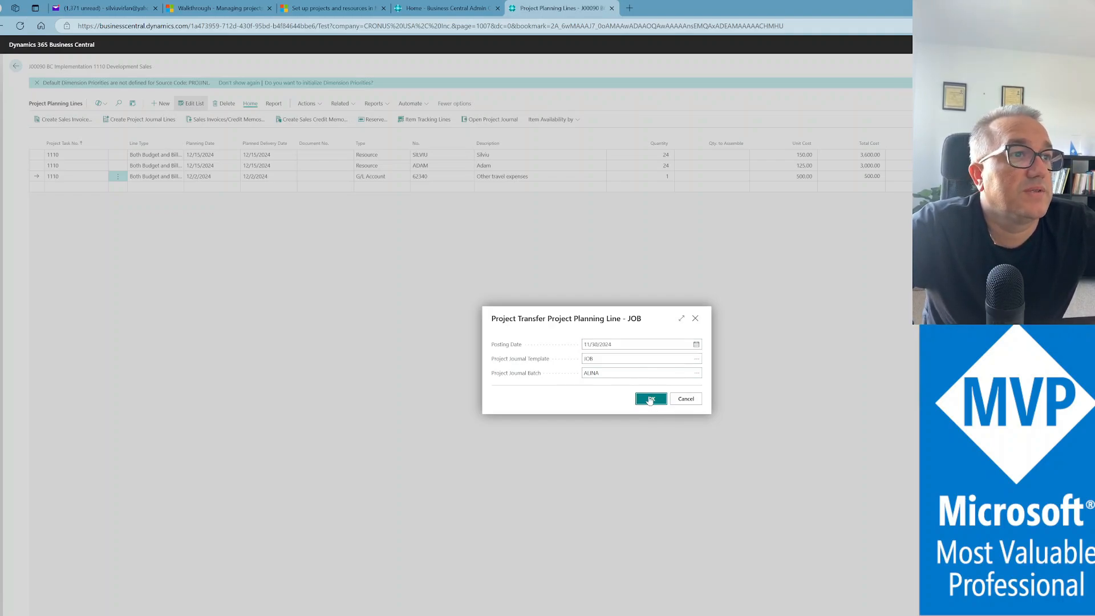
left_click(664, 377)
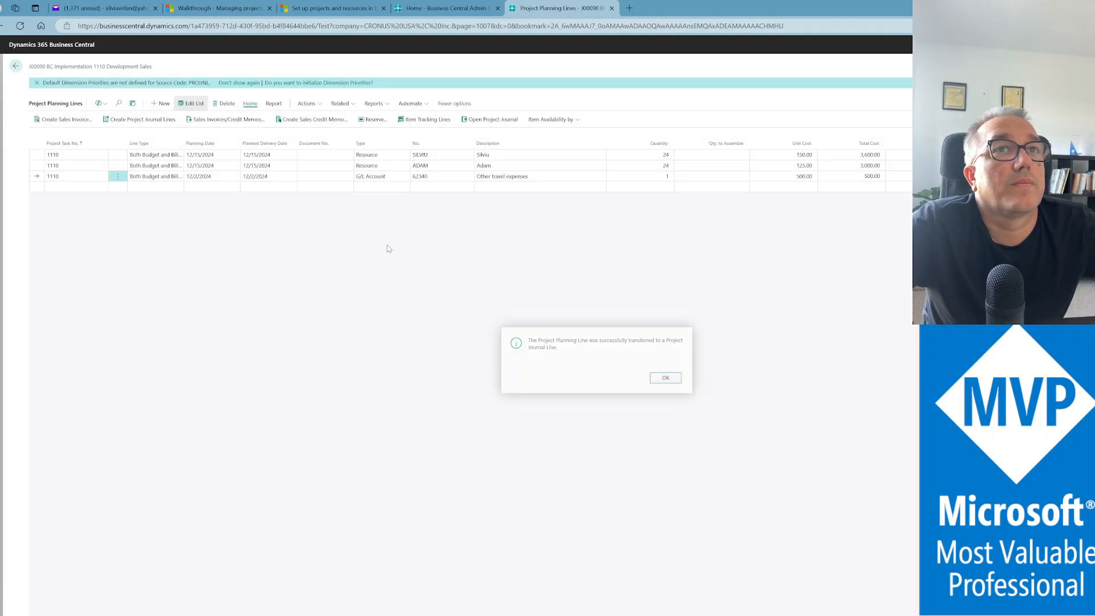
left_click(494, 120)
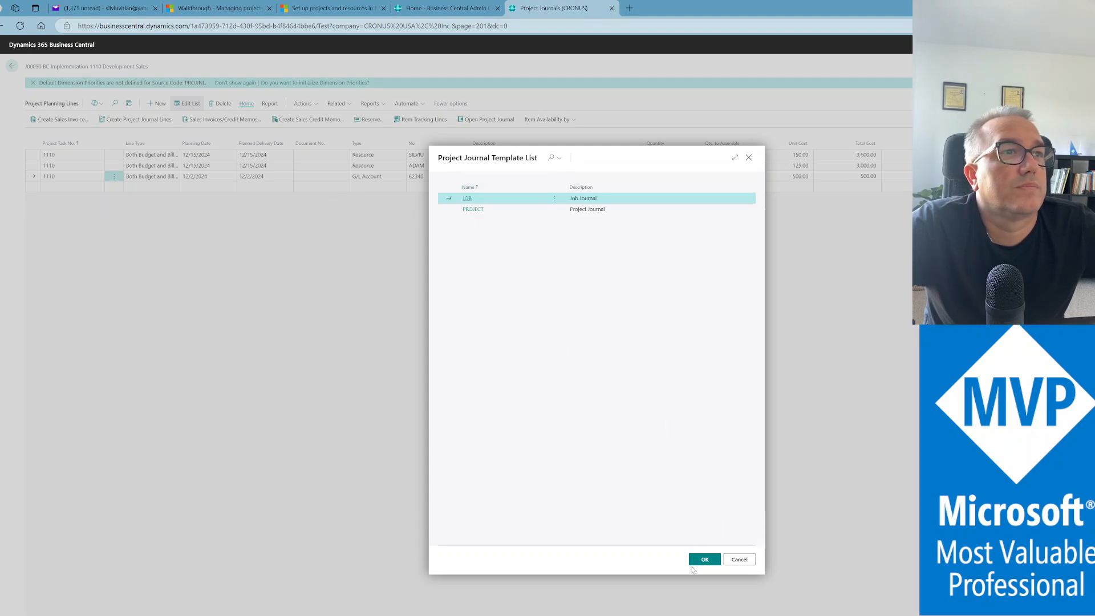
left_click(703, 561)
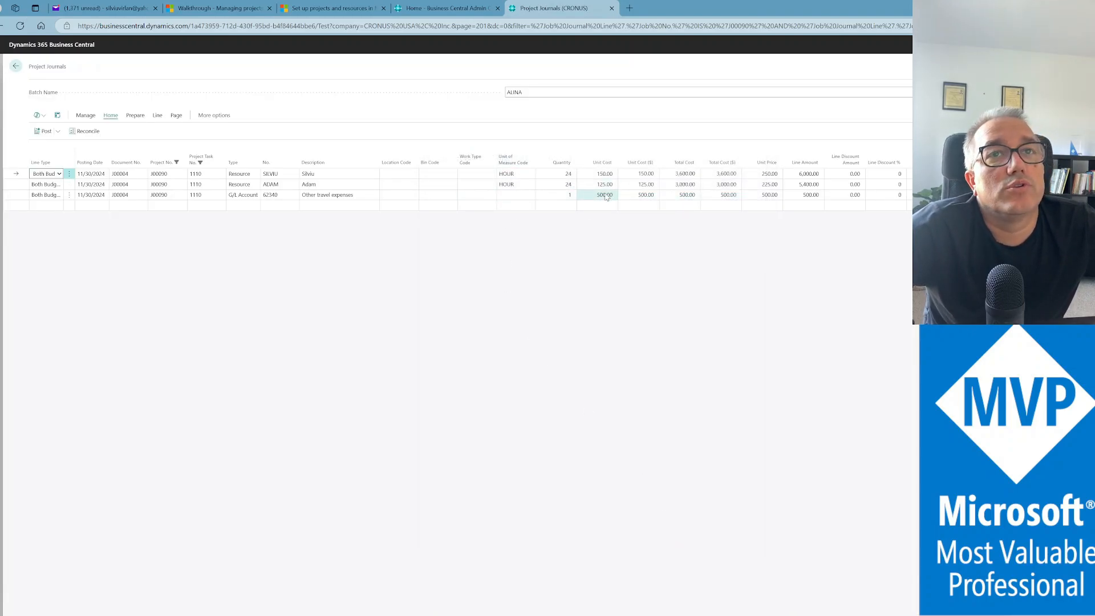
Post the three task 1110 journal lines and go back to the J00090 project card
left_click(57, 131)
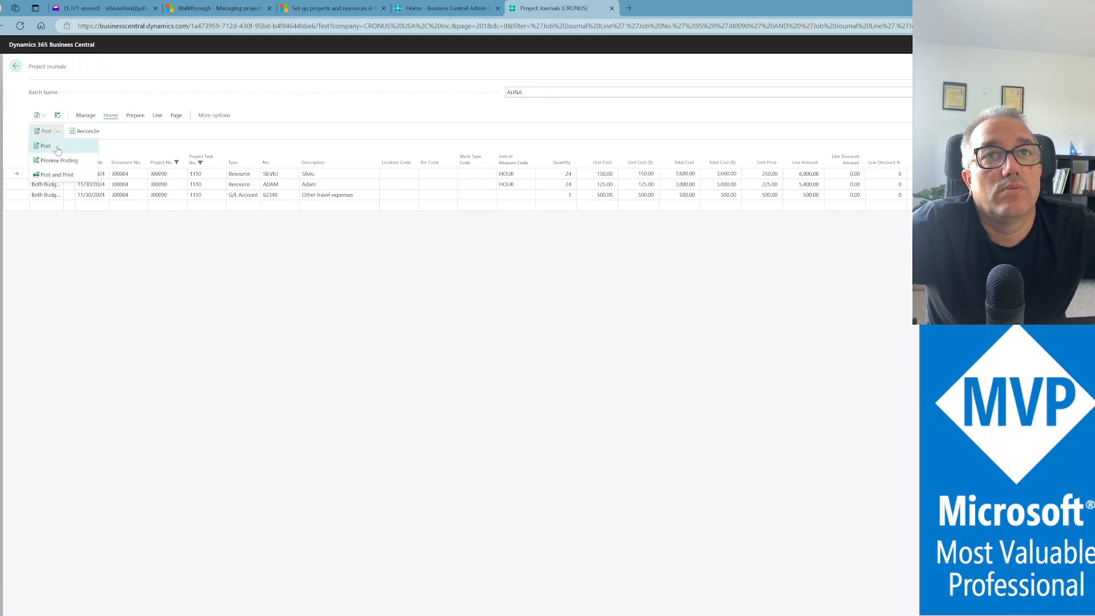
left_click(57, 147)
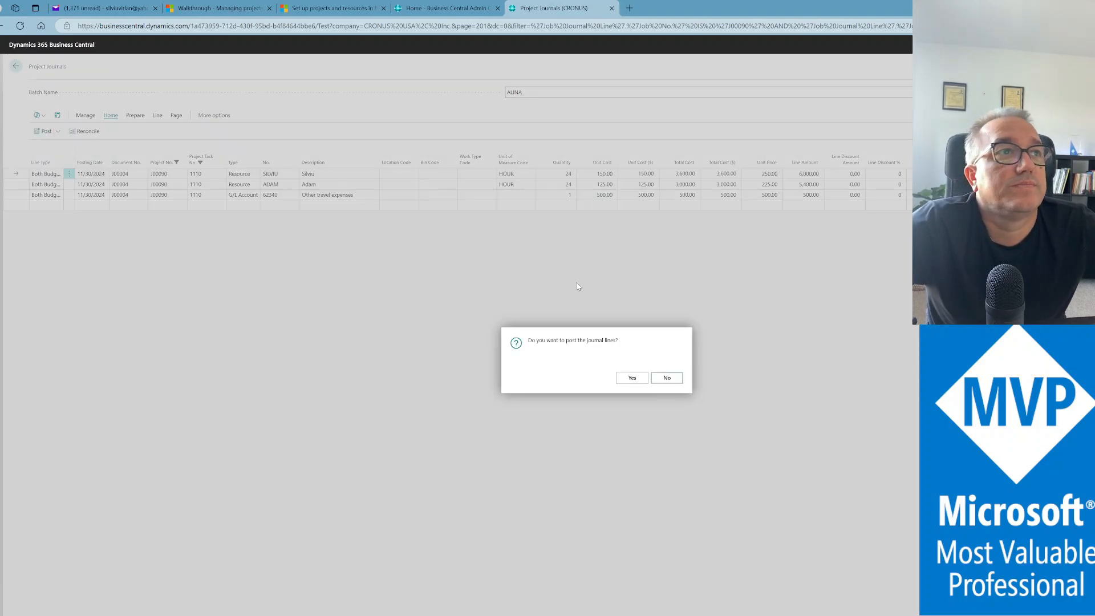
left_click(630, 379)
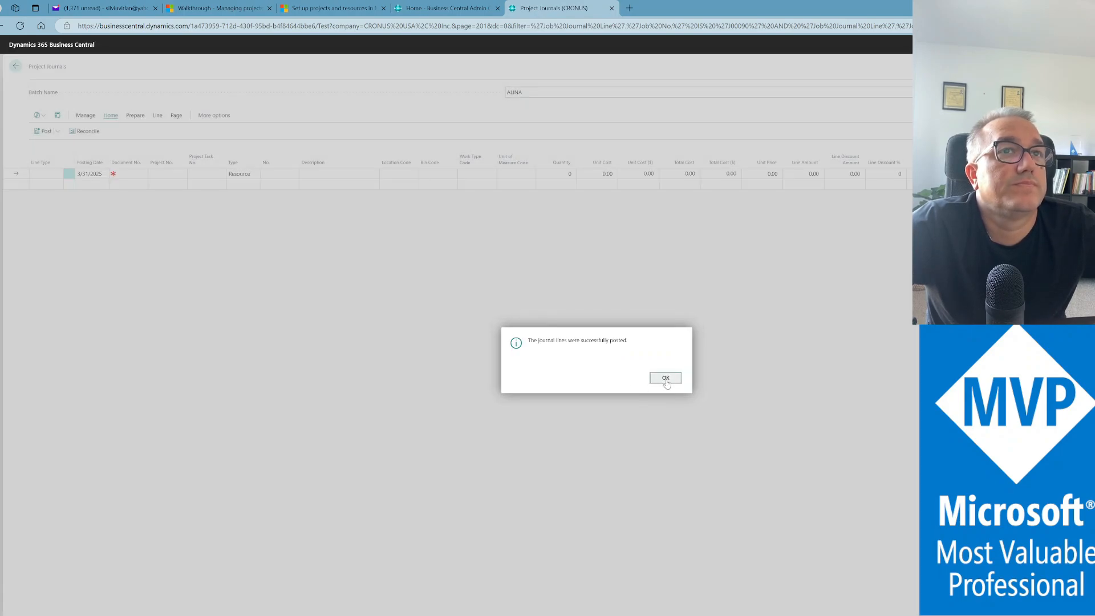
left_click(665, 377)
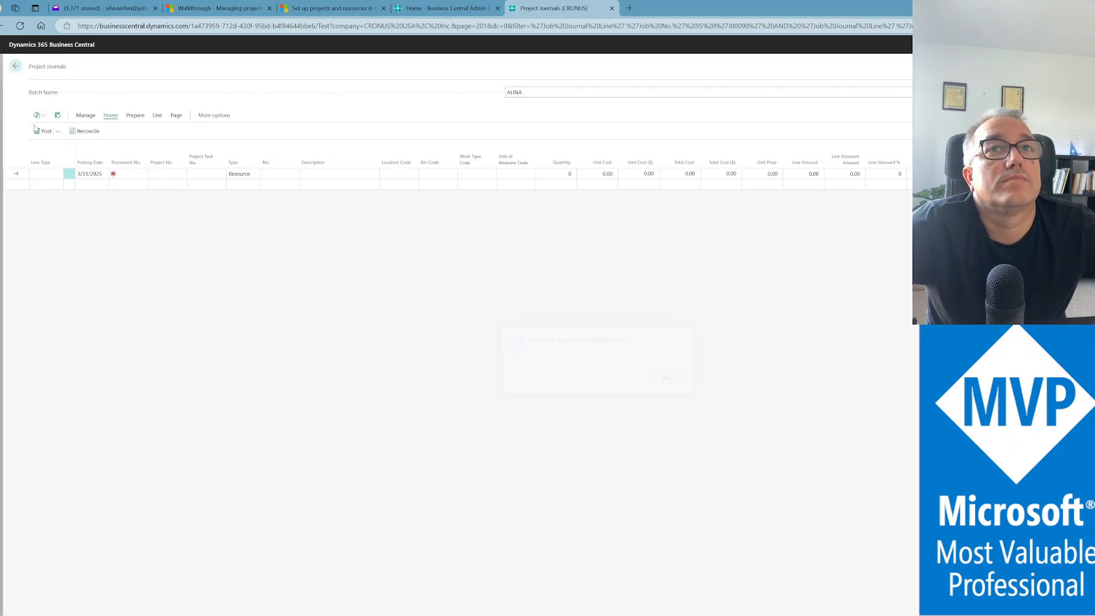
left_click(16, 67)
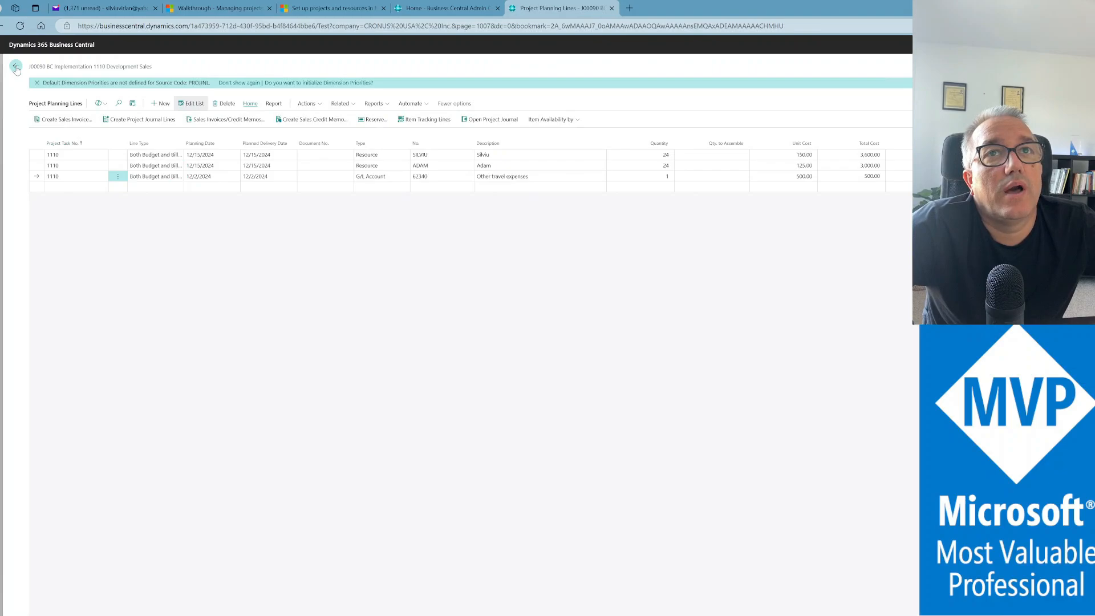
left_click(16, 67)
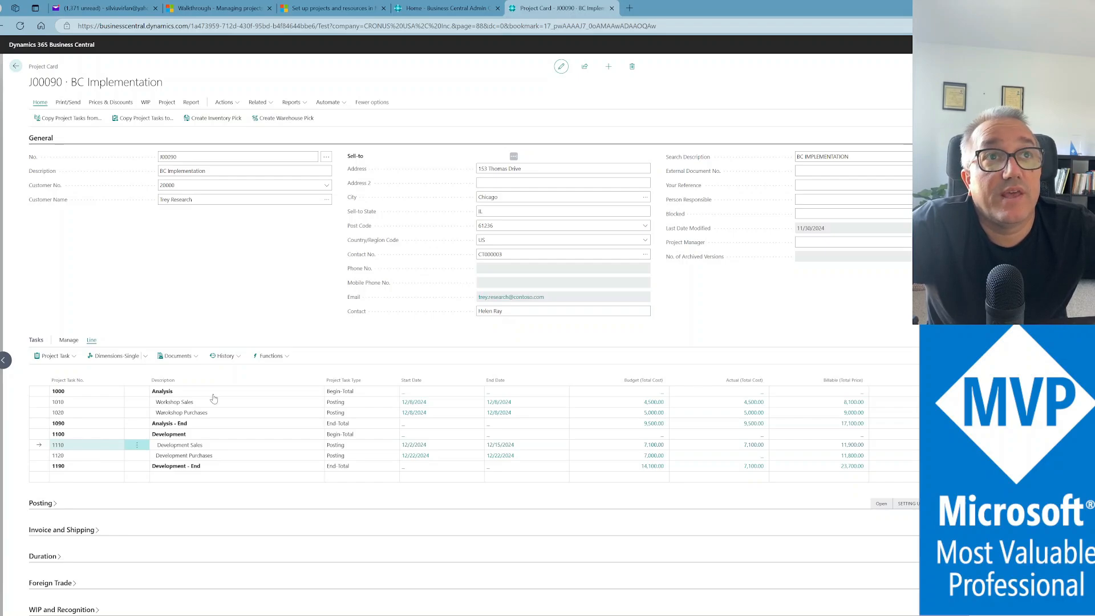
left_click(266, 104)
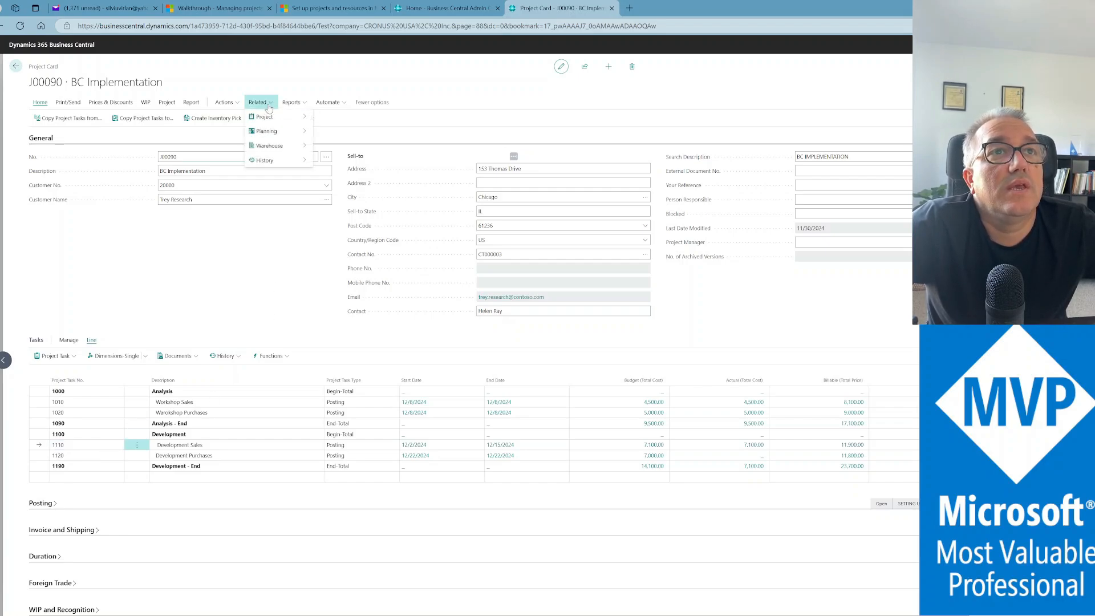
mouse_move(273, 117)
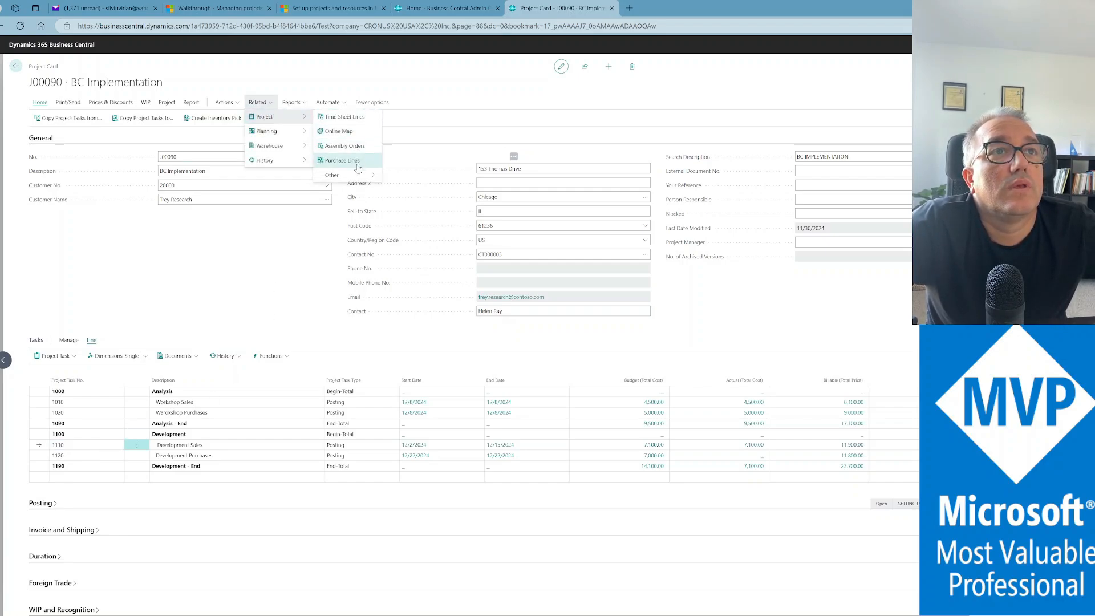
mouse_move(368, 176)
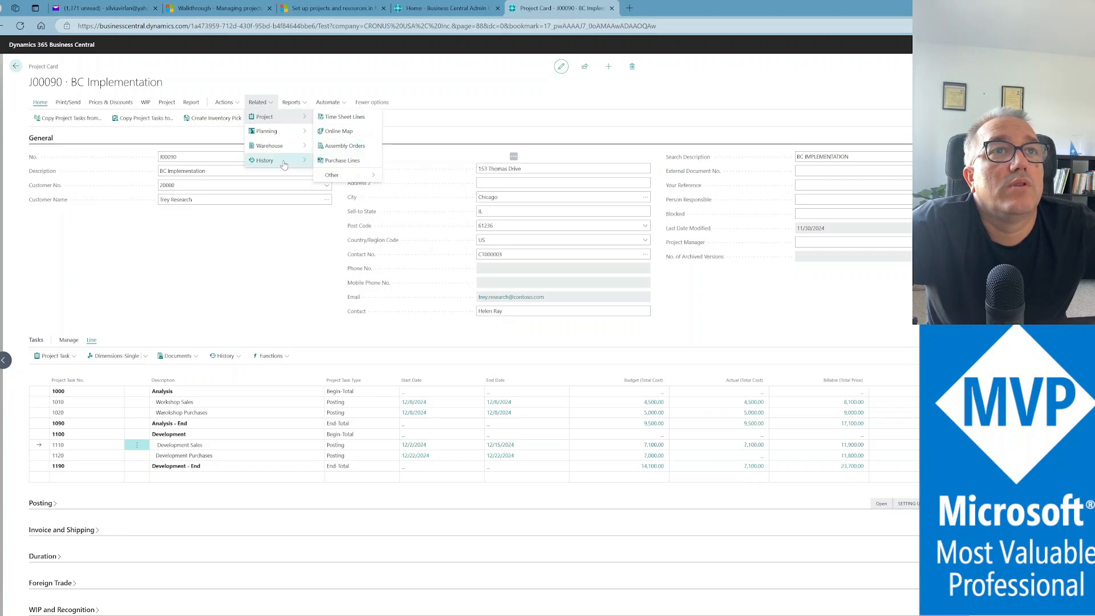
mouse_move(283, 162)
mouse_move(352, 194)
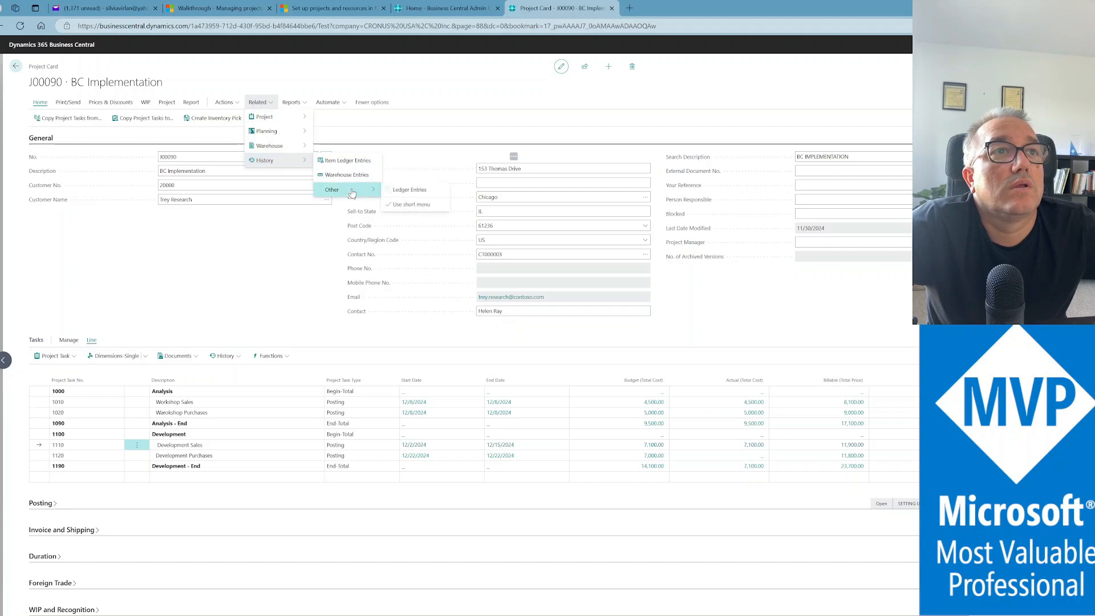
left_click(407, 190)
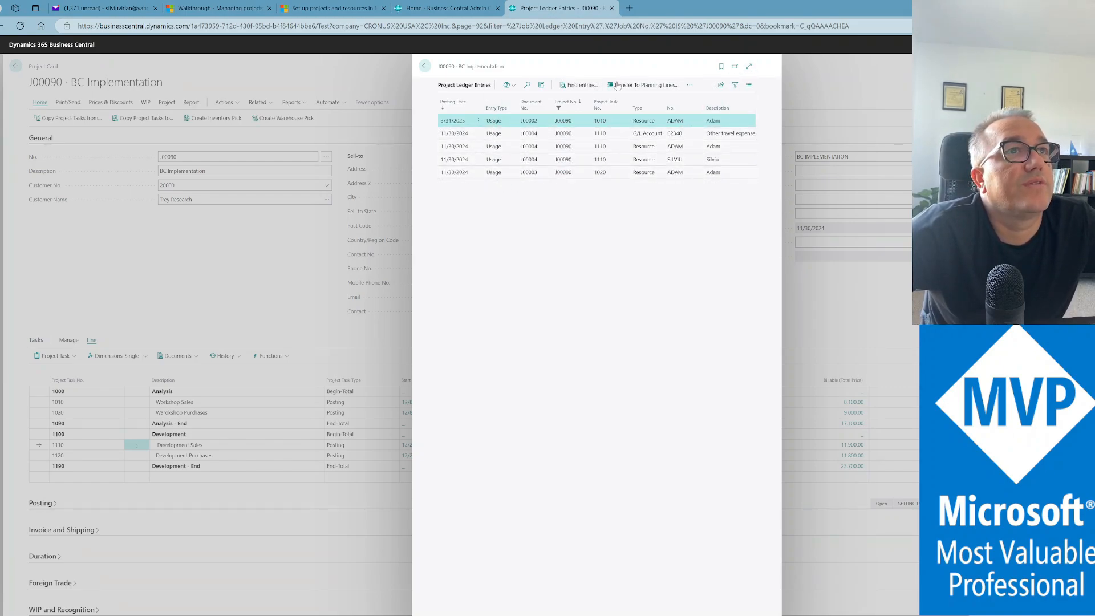
left_click(425, 66)
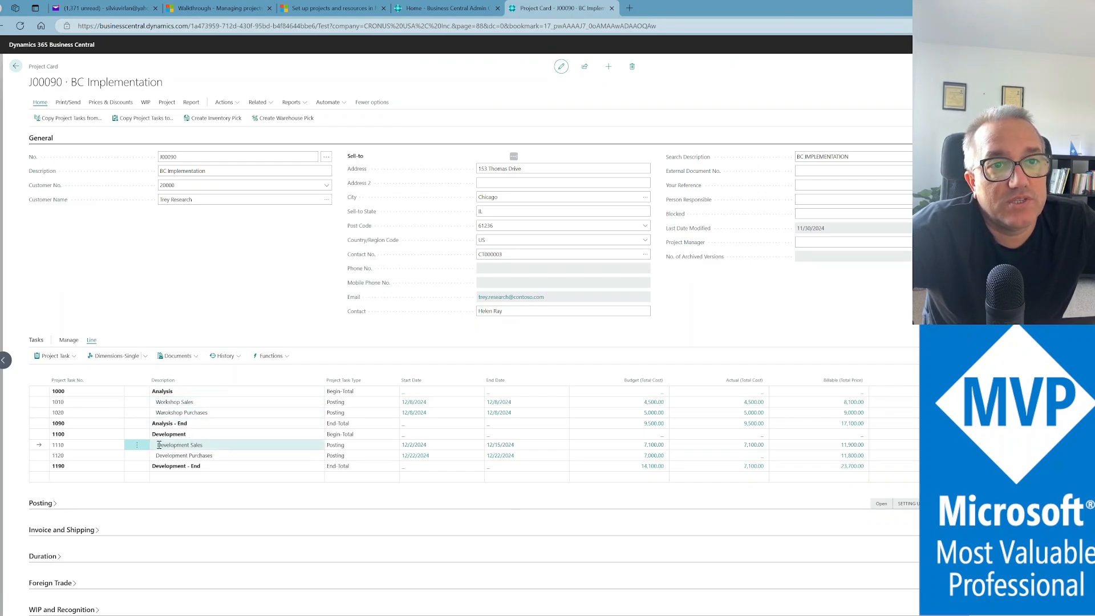
left_click(226, 455)
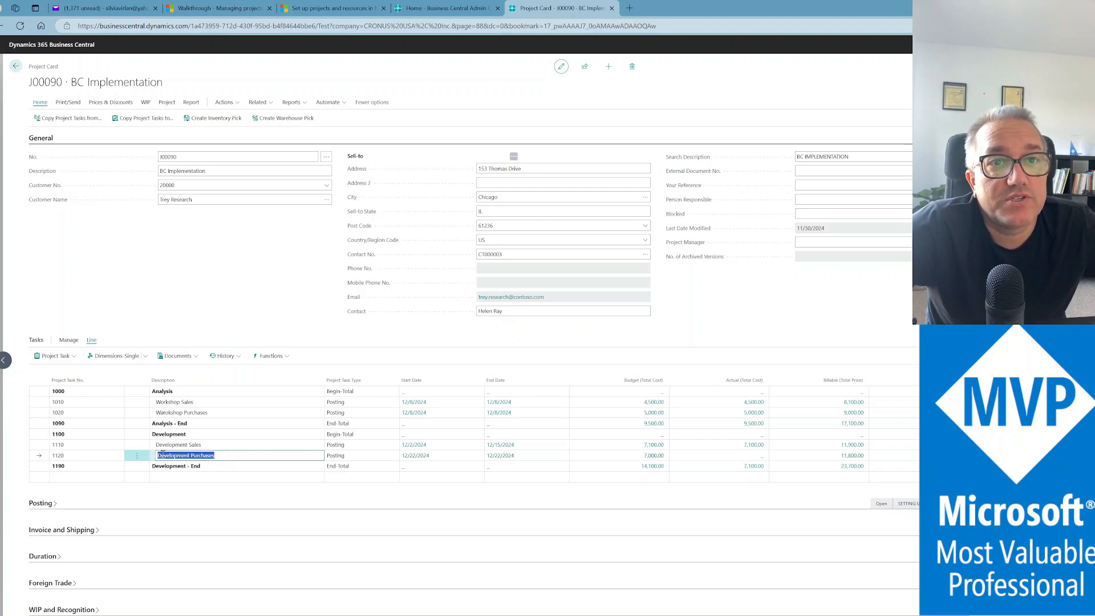
Open Project Planning Lines for task 1120 Development Purchases from the task actions
left_click(55, 356)
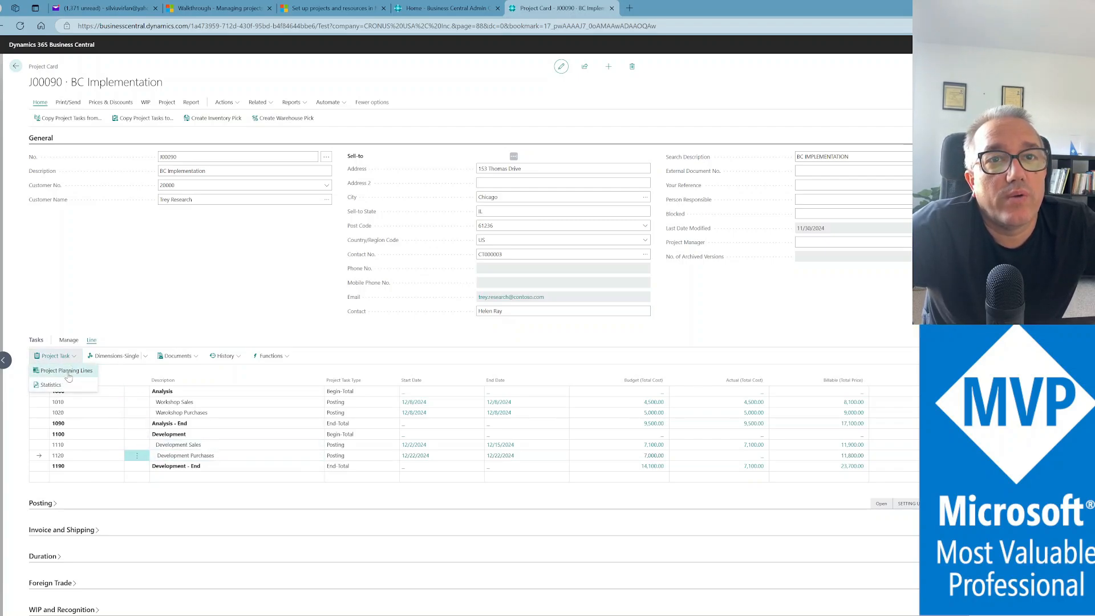
left_click(68, 374)
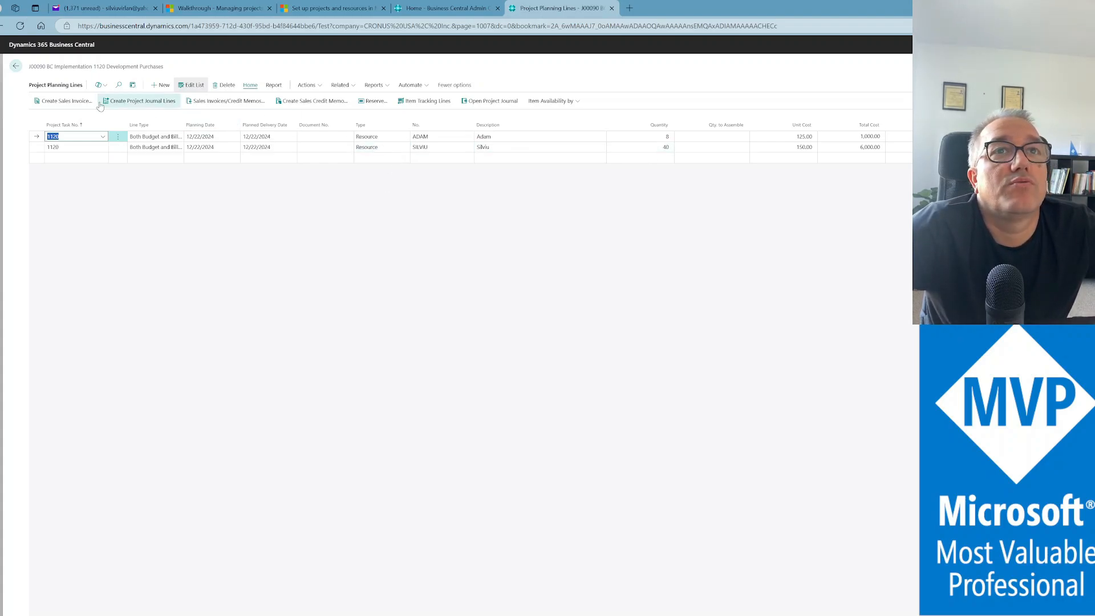
Transfer the first task 1120 planning line to the project journal, posting date 11/30/2024
left_click(133, 106)
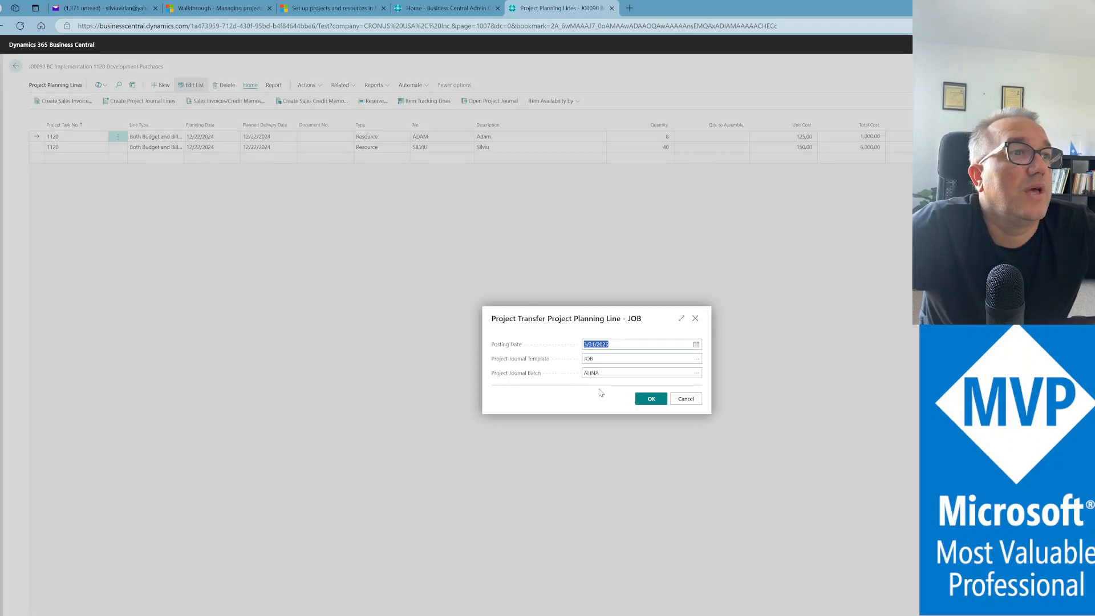
type("t")
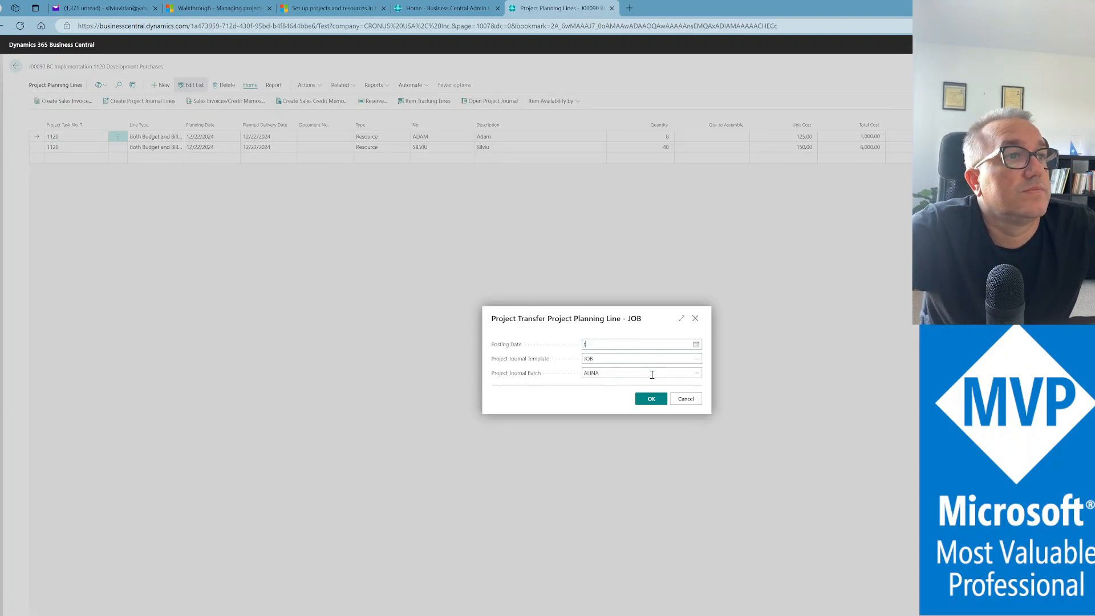
key("Tab")
left_click(649, 400)
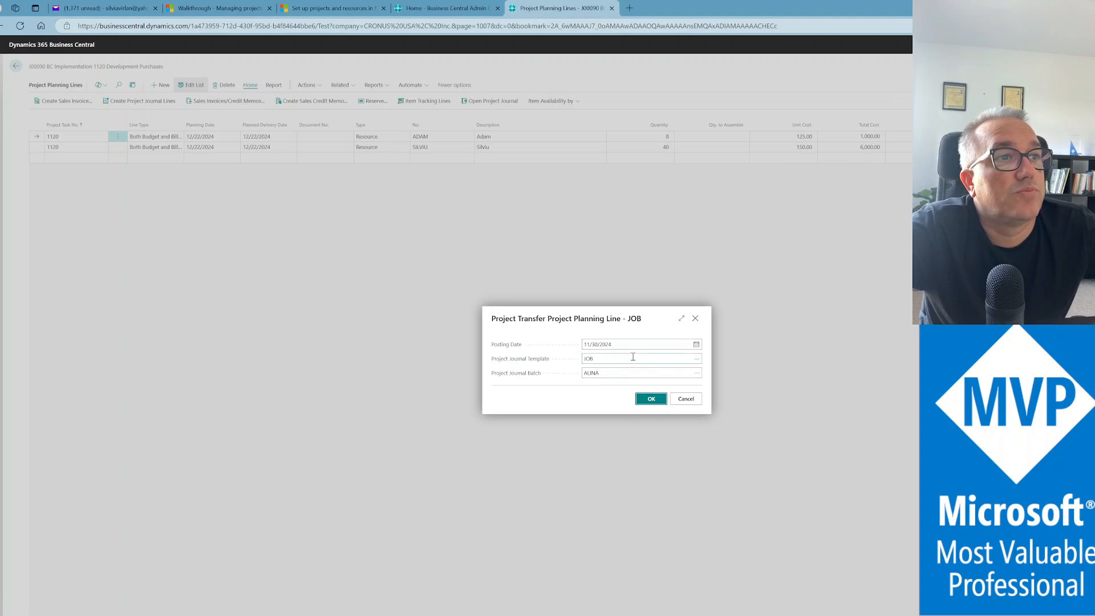
left_click(672, 383)
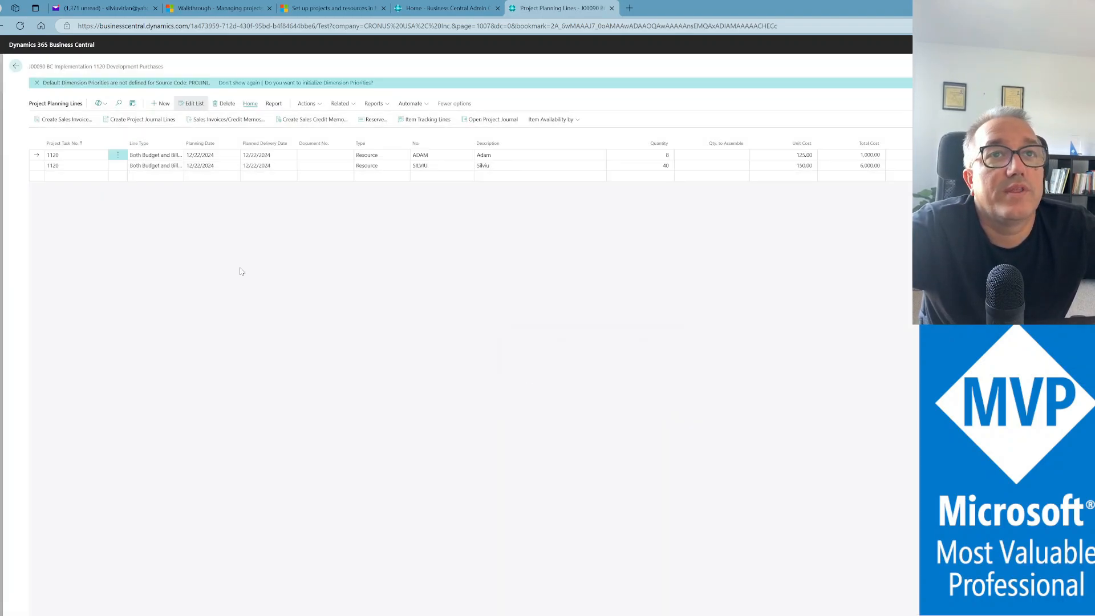
Transfer the second task 1120 planning line to the journal, also dated 11/30/2024
left_click(152, 168)
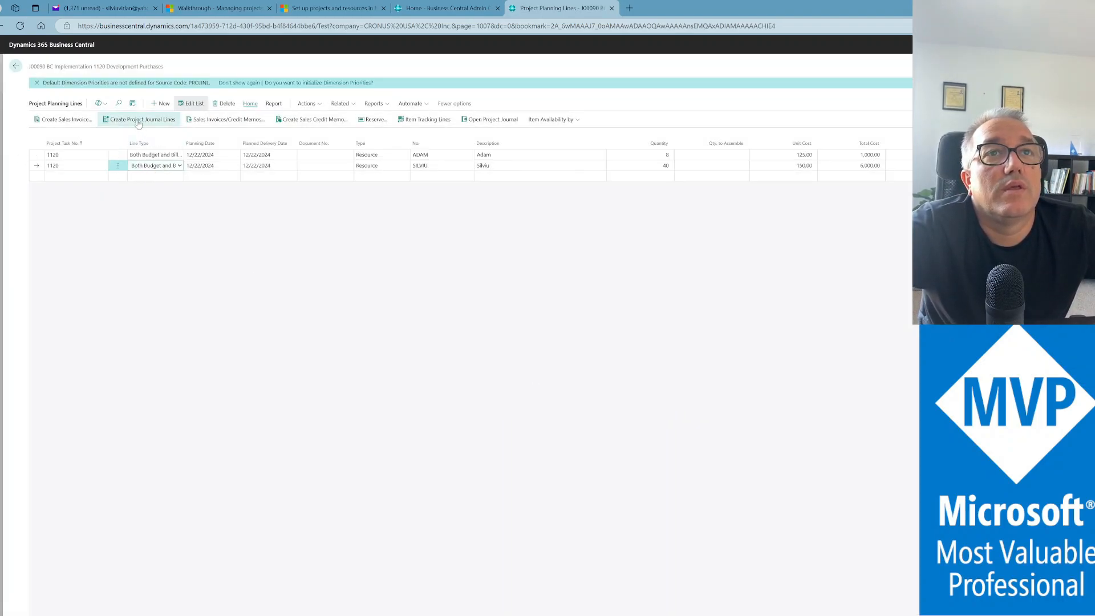
left_click(140, 121)
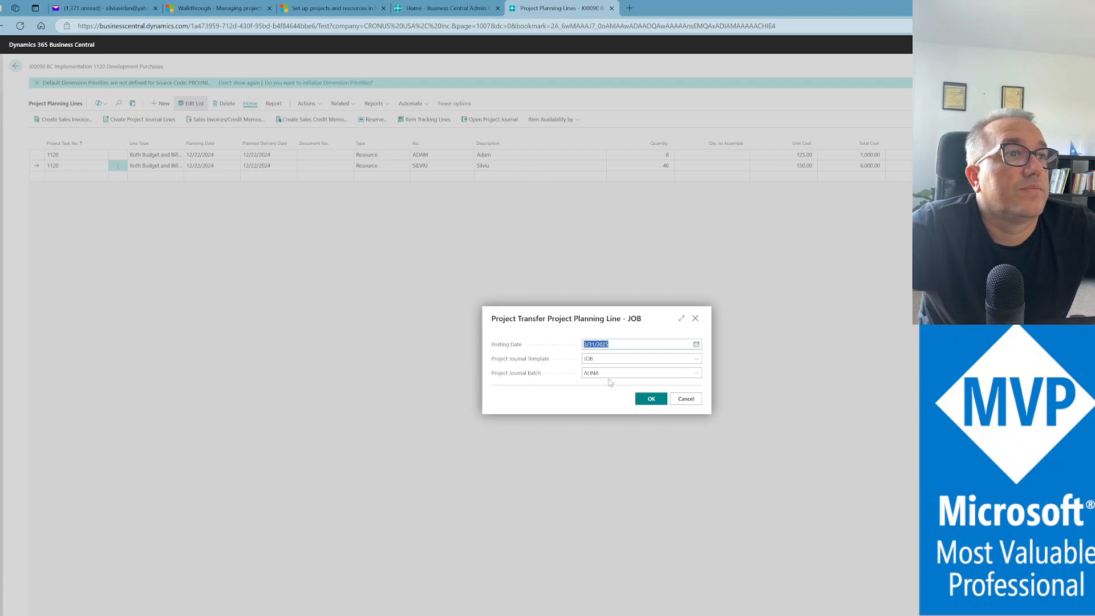
type("11/30/2024")
key("Tab")
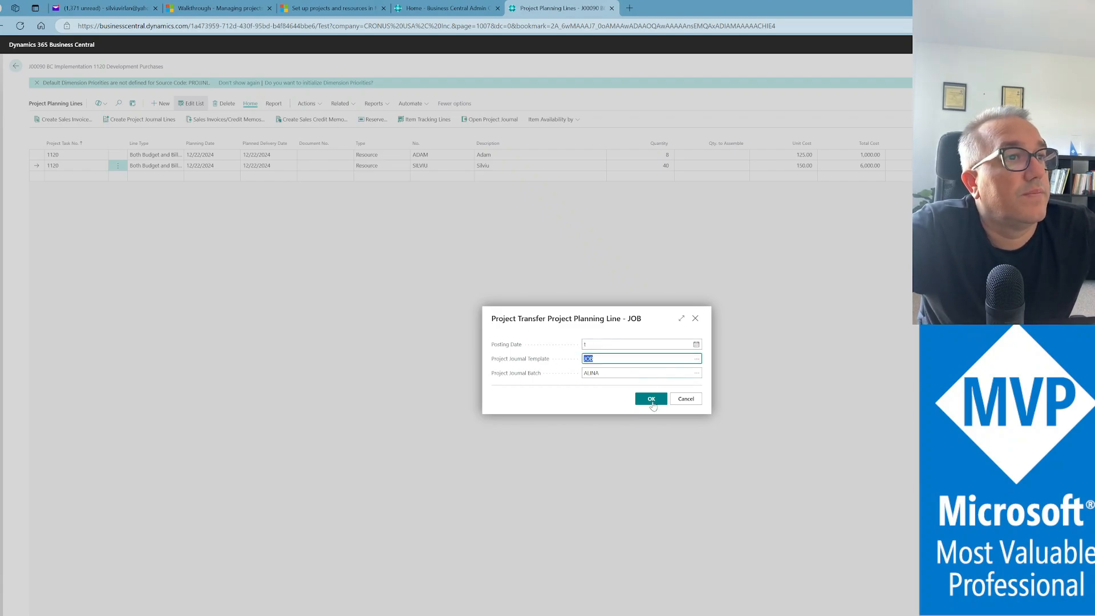
left_click(650, 402)
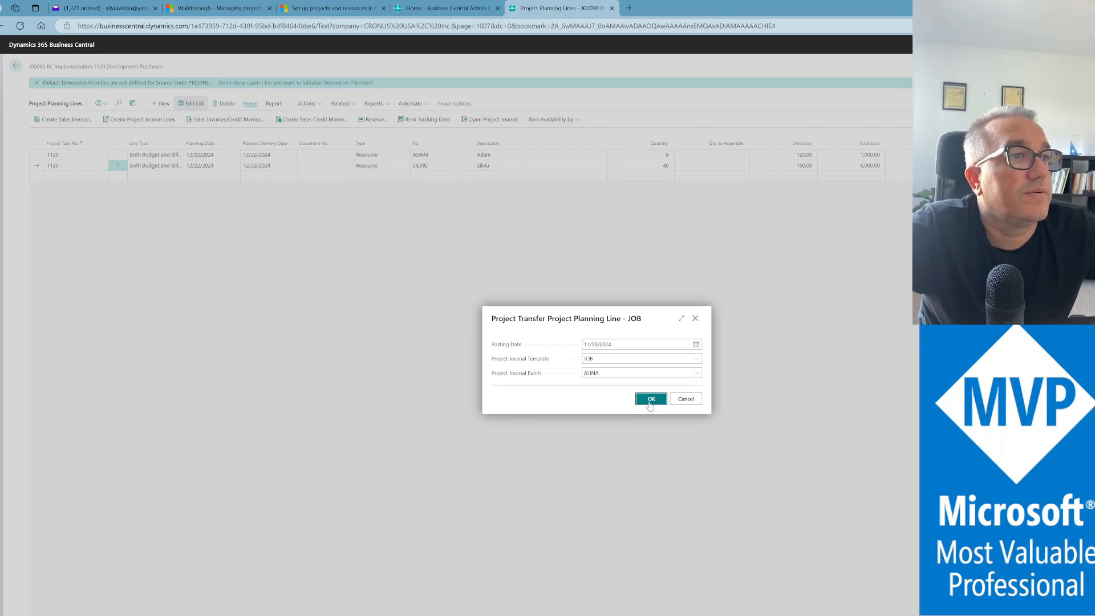
left_click(664, 377)
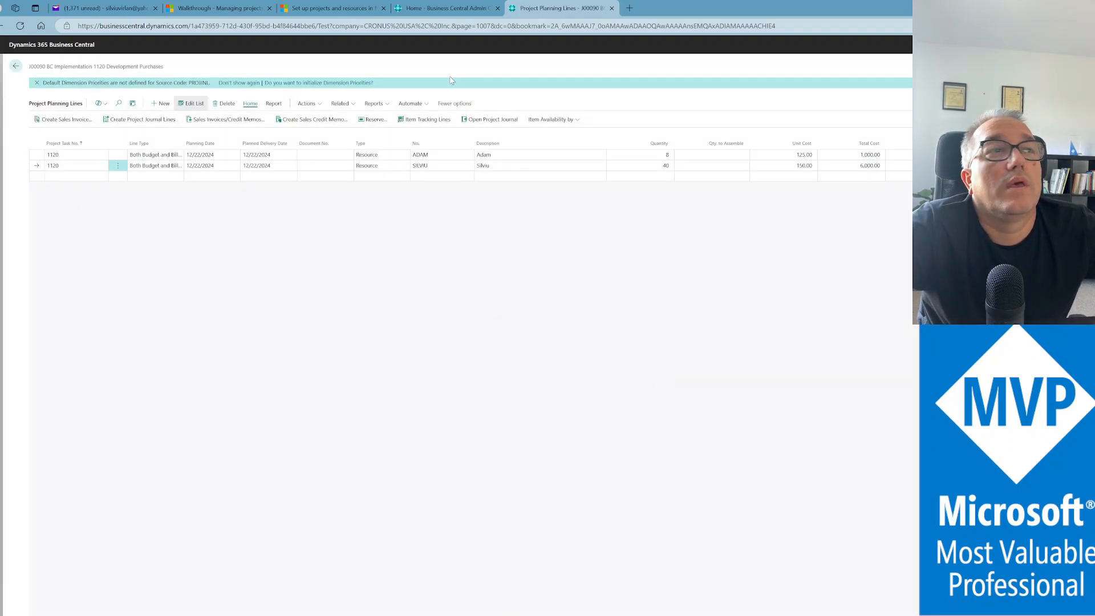
Open the JOB project journal, post both task 1120 lines, and go back to the planning lines
left_click(495, 119)
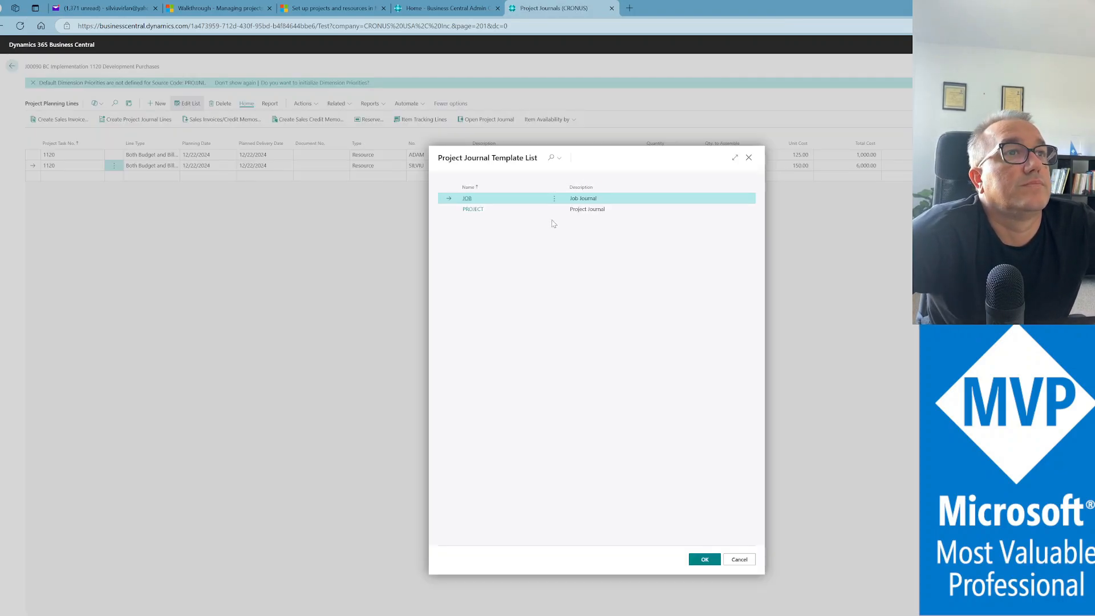
left_click(705, 560)
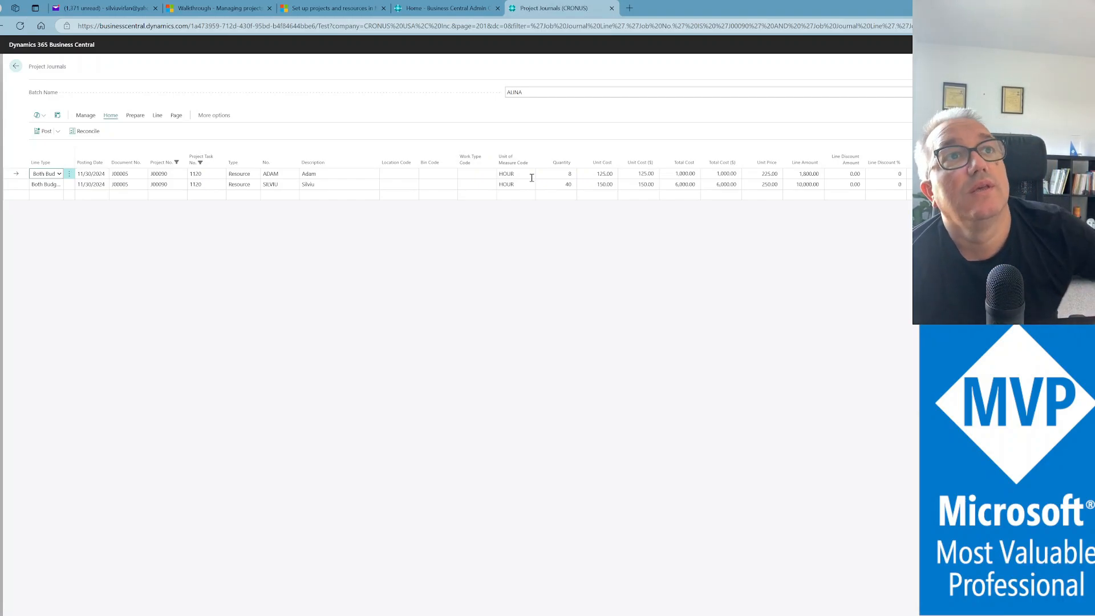
left_click(44, 131)
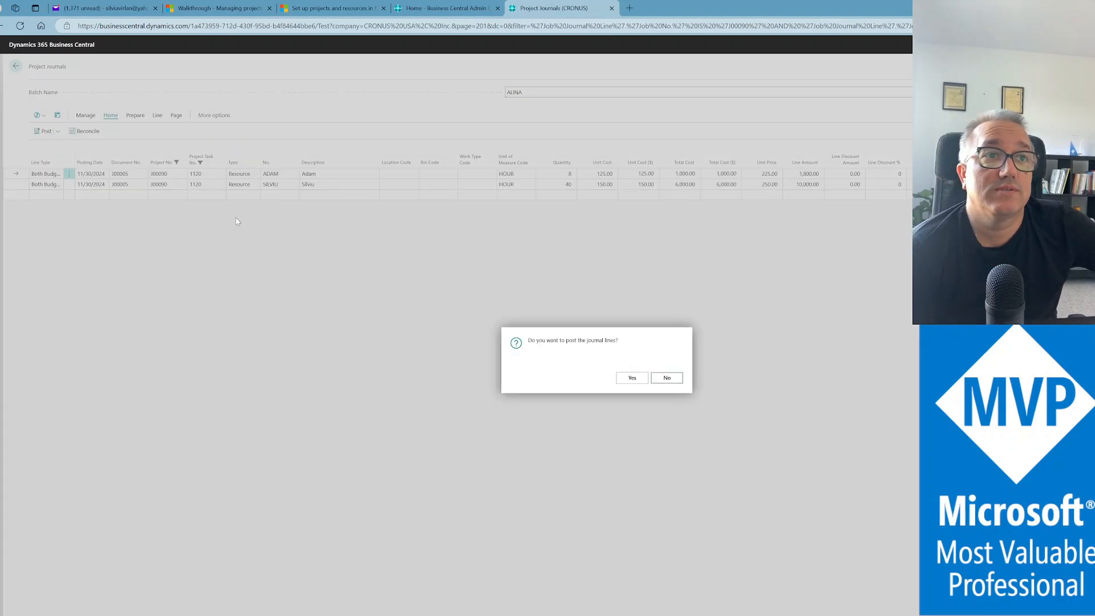
left_click(637, 379)
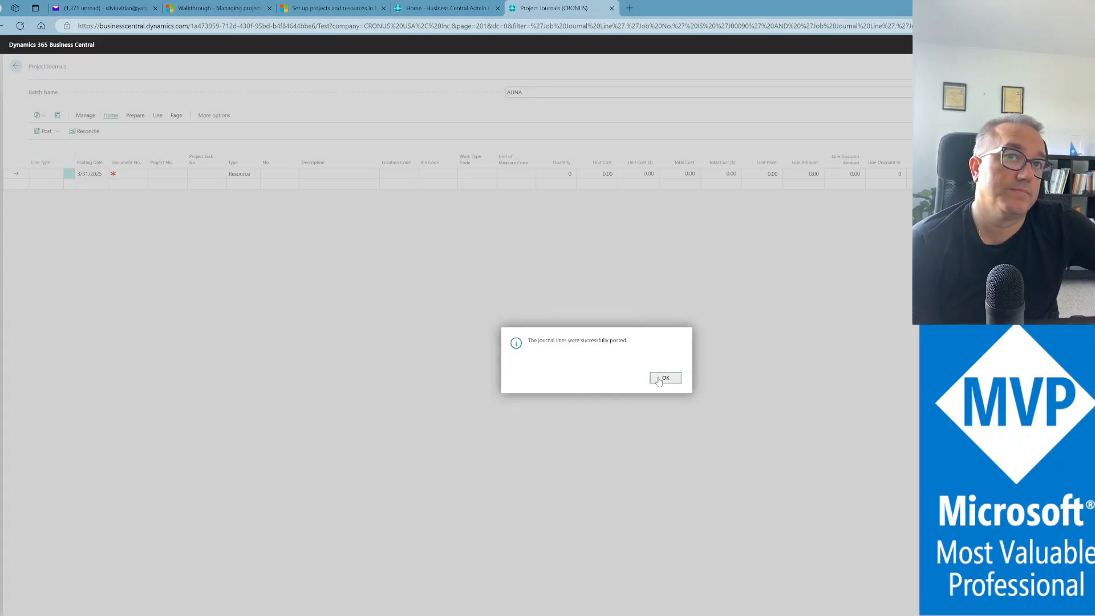
left_click(664, 379)
left_click(13, 67)
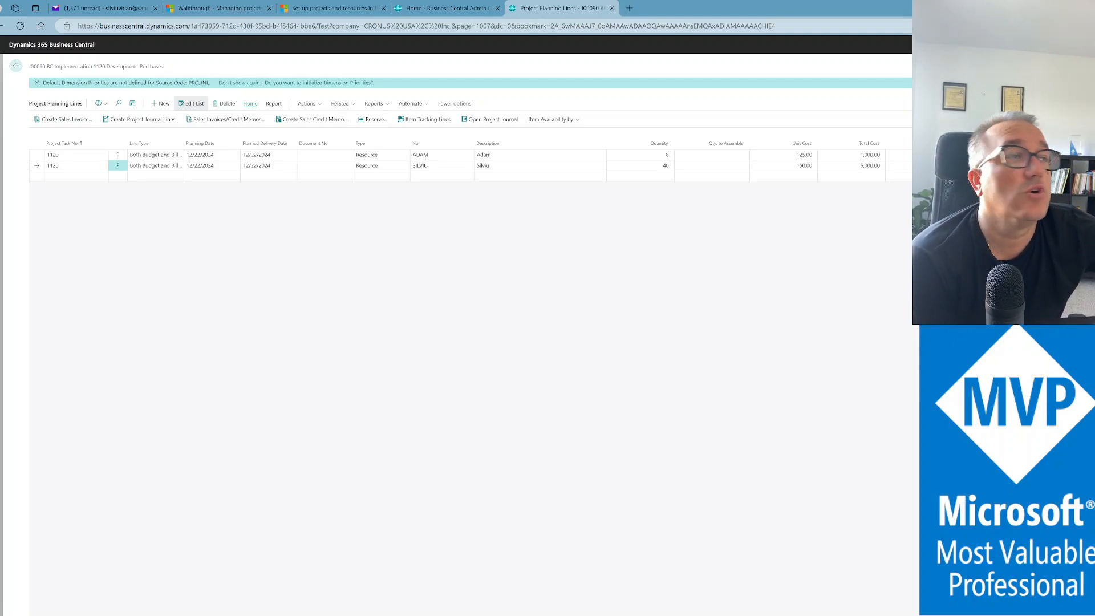
Add task 1200 'UAT' as a Begin-Total line below Development - End on the J00090 card
left_click(13, 66)
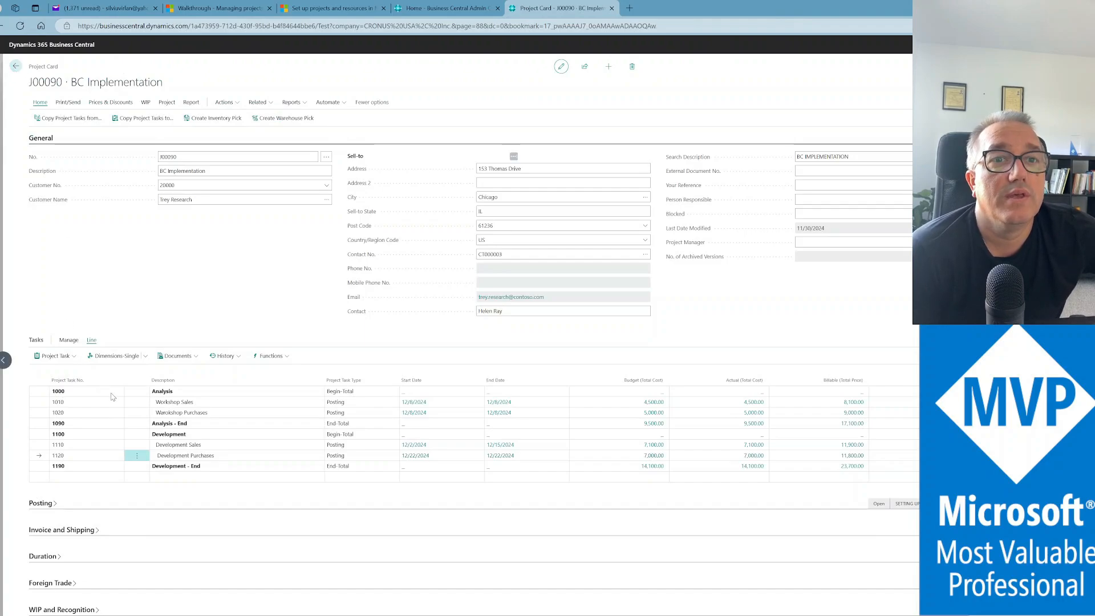
left_click(85, 478)
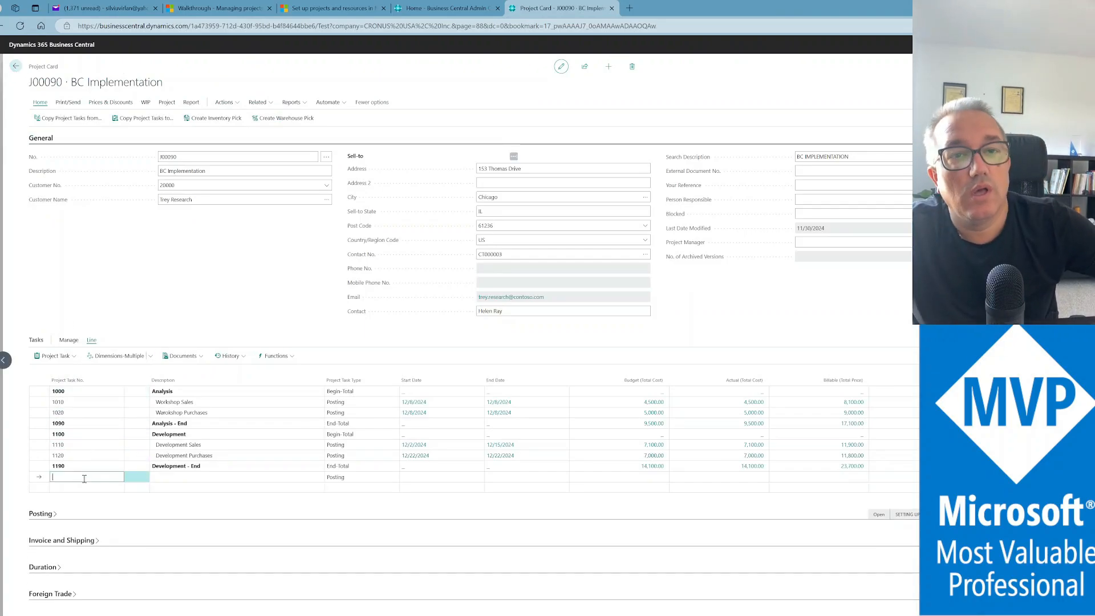
type("12")
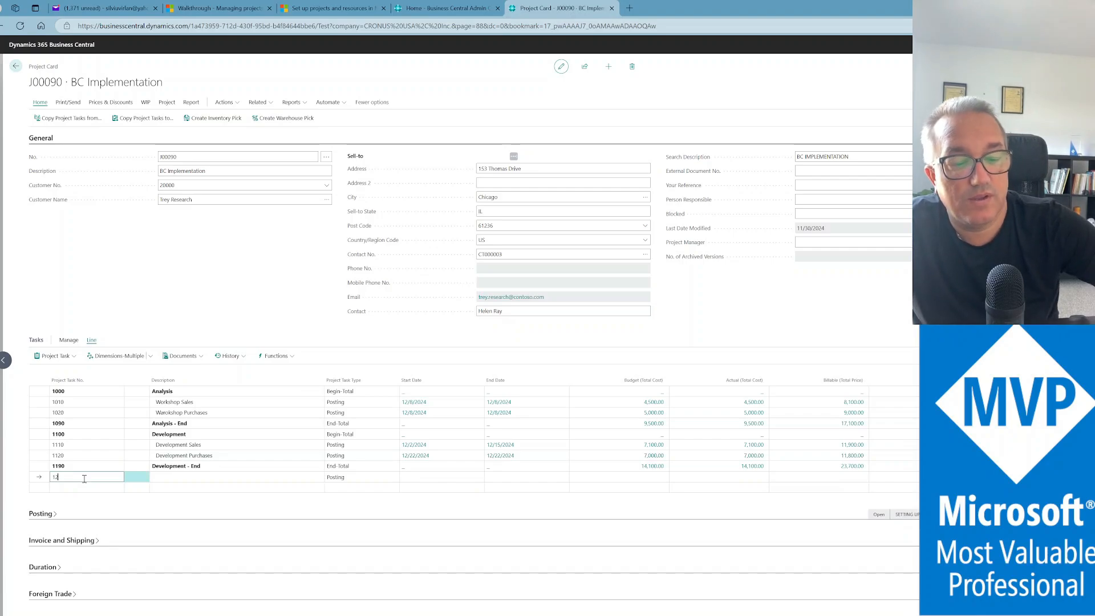
type("00")
key("Tab")
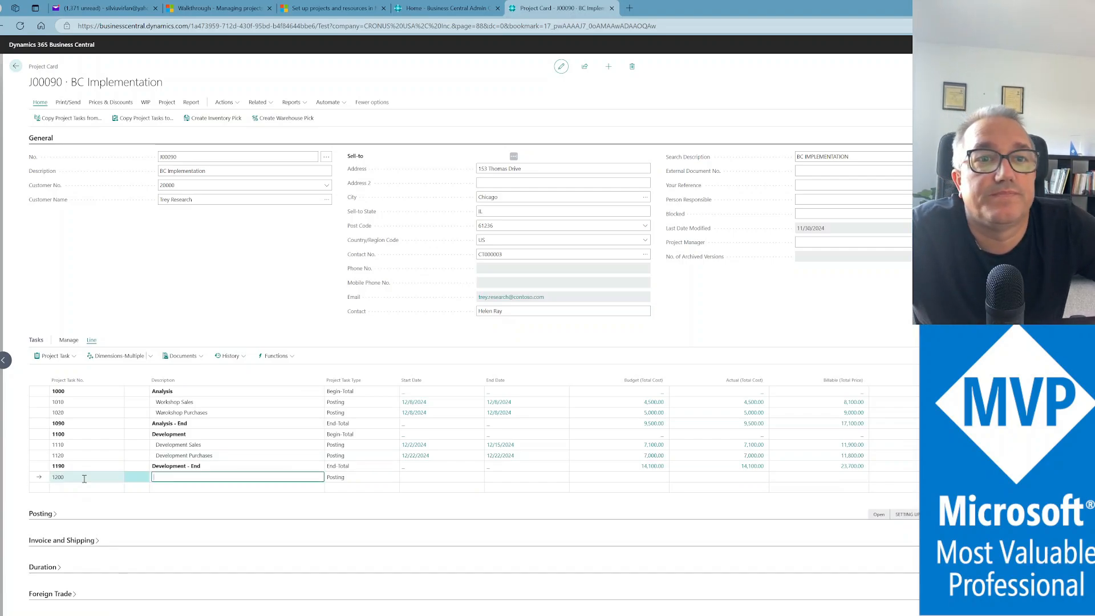
type("I")
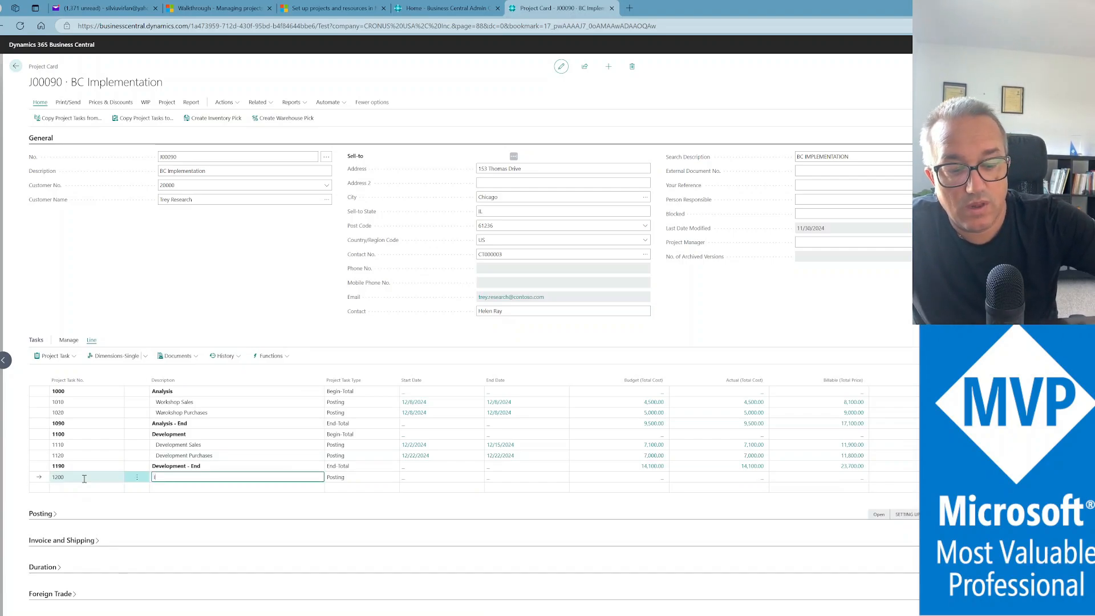
type("UAT")
key("Tab")
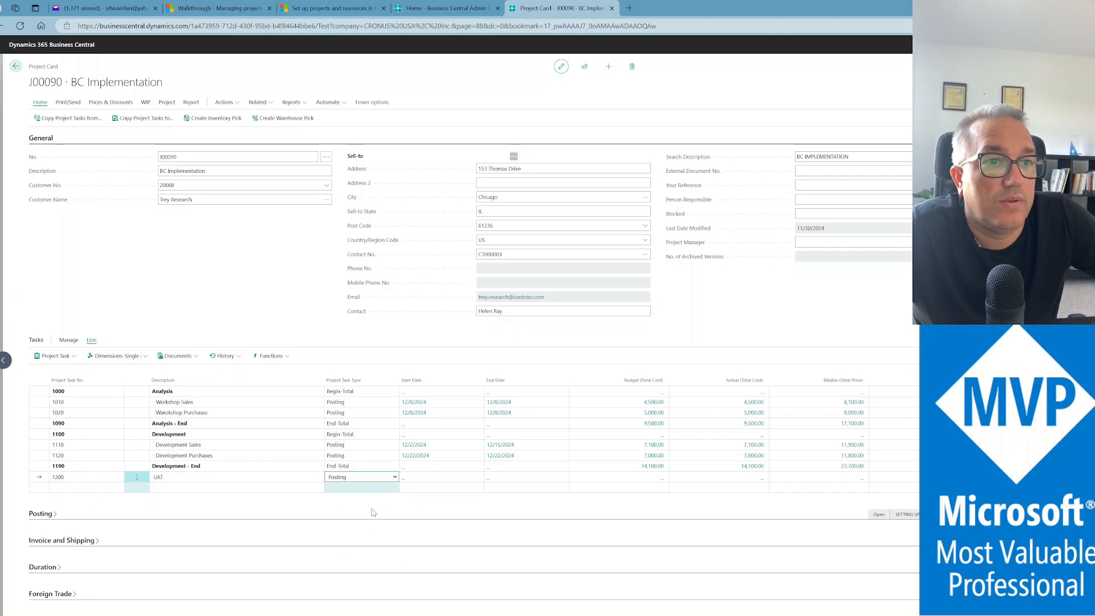
key("b")
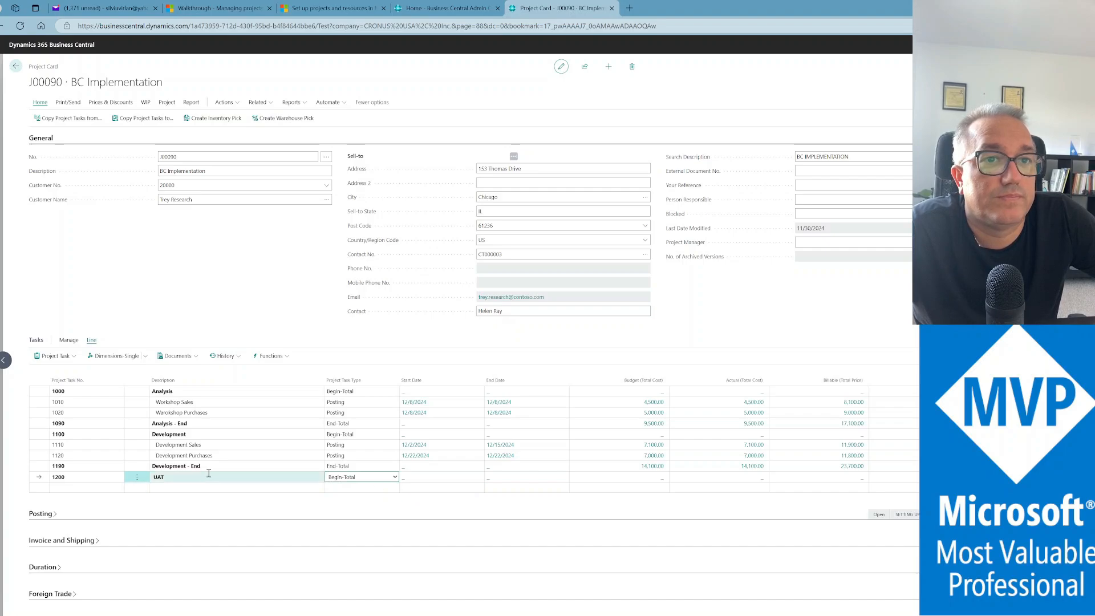
Add task 1290 'UAT-End' as an End-Total line below UAT
left_click(94, 488)
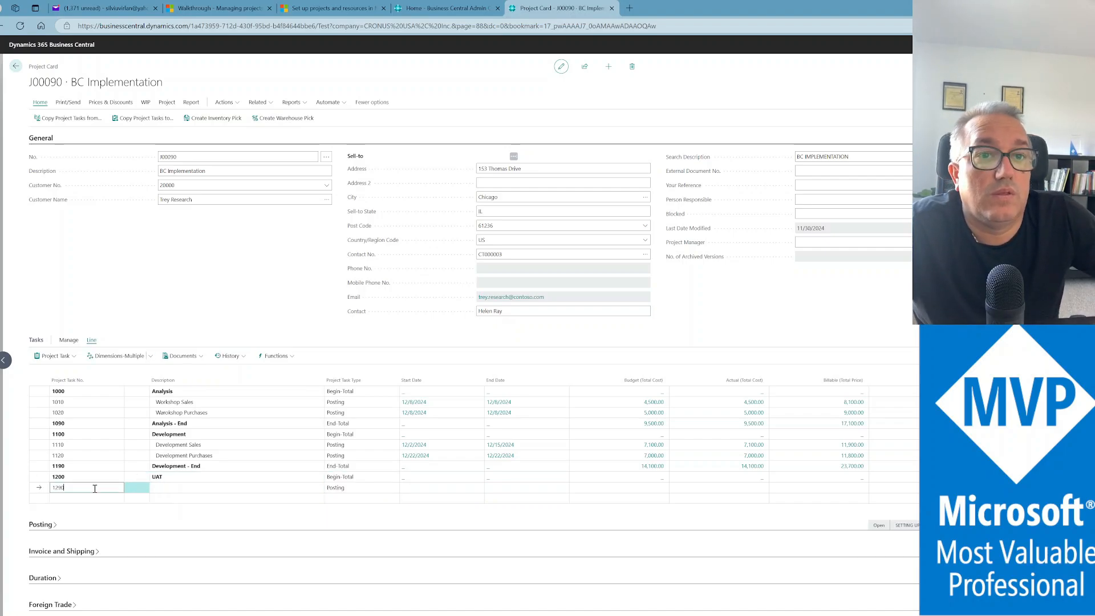
key("Tab")
type("UAT")
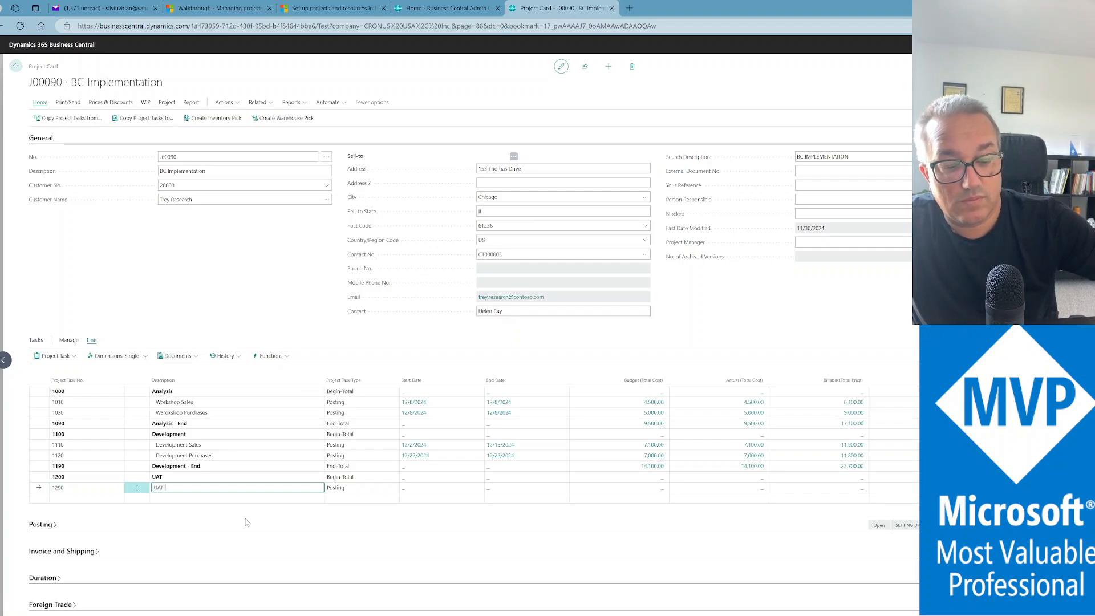
type("-End")
key("Tab")
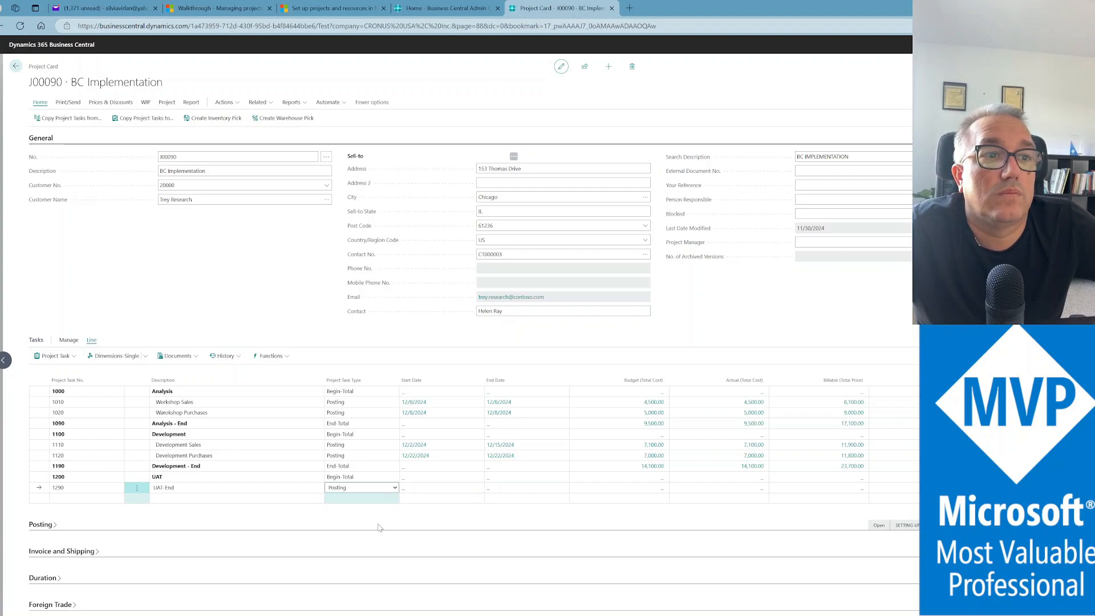
key("e")
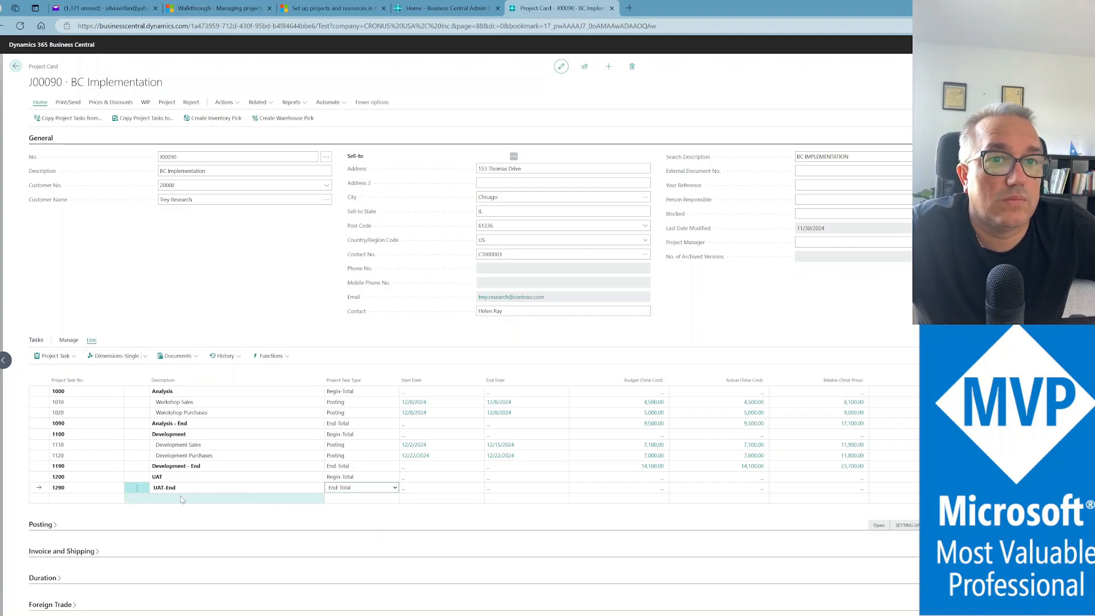
Insert Posting task 1210 'UAT - Support' above 1290 UAT-End and open its planning lines
left_click(137, 489)
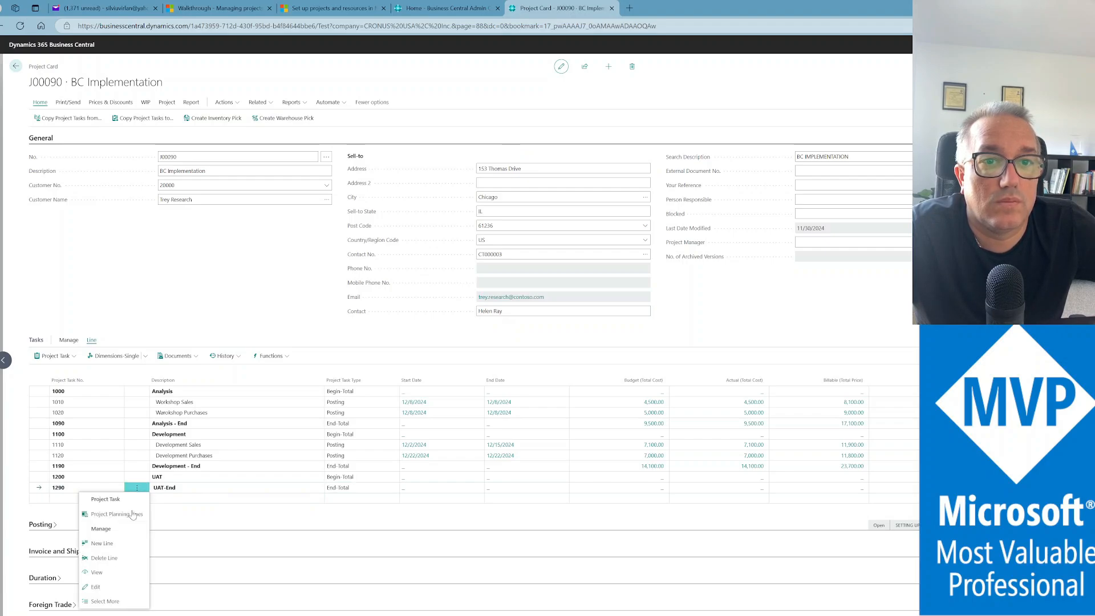
left_click(102, 543)
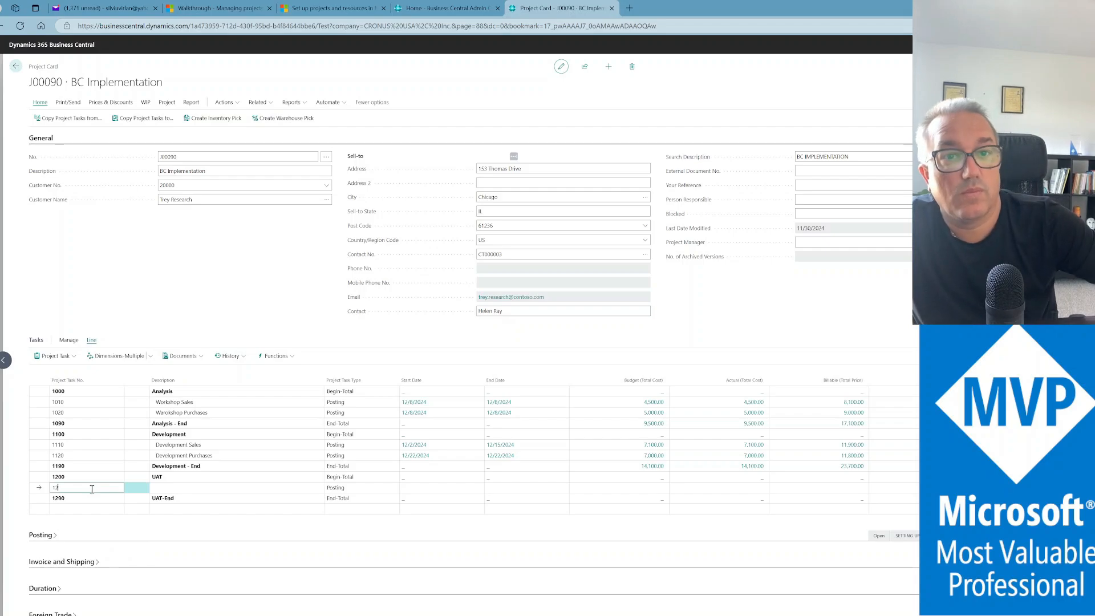
type("1210")
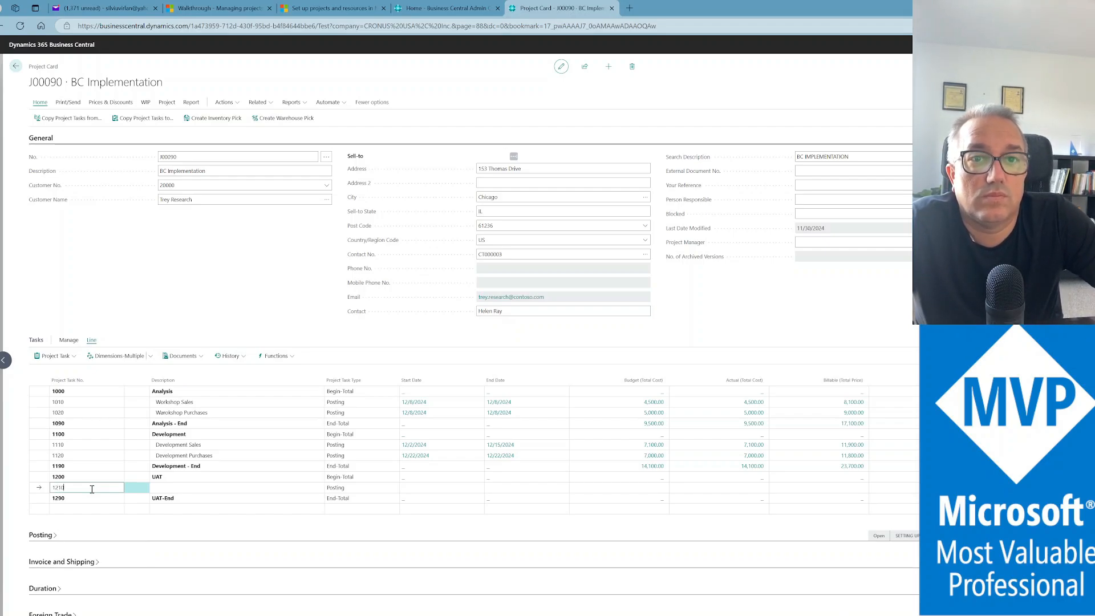
key("Tab")
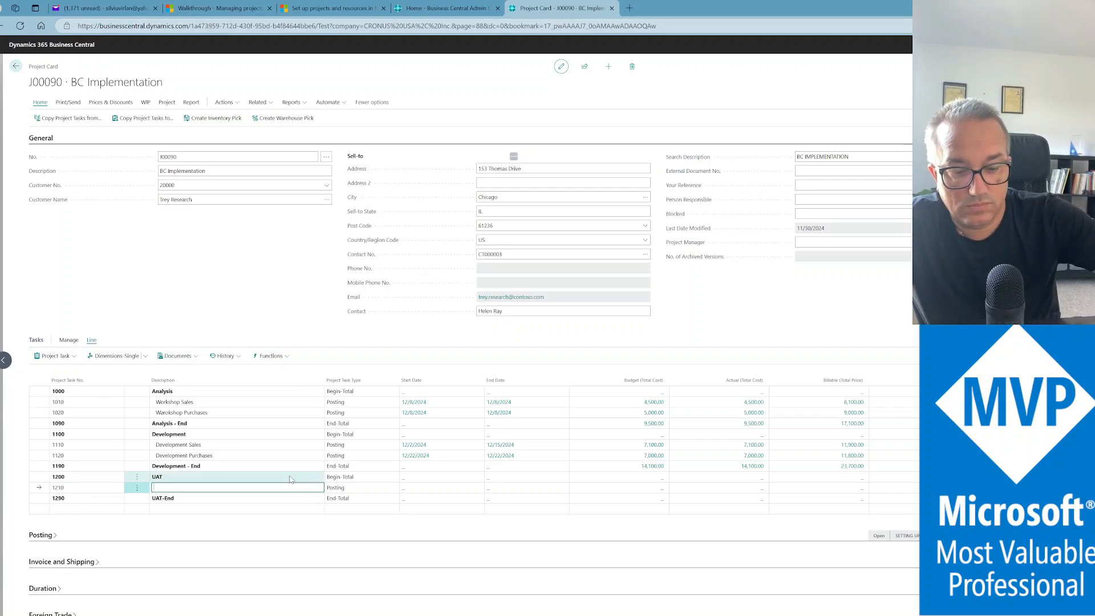
type("UAT -")
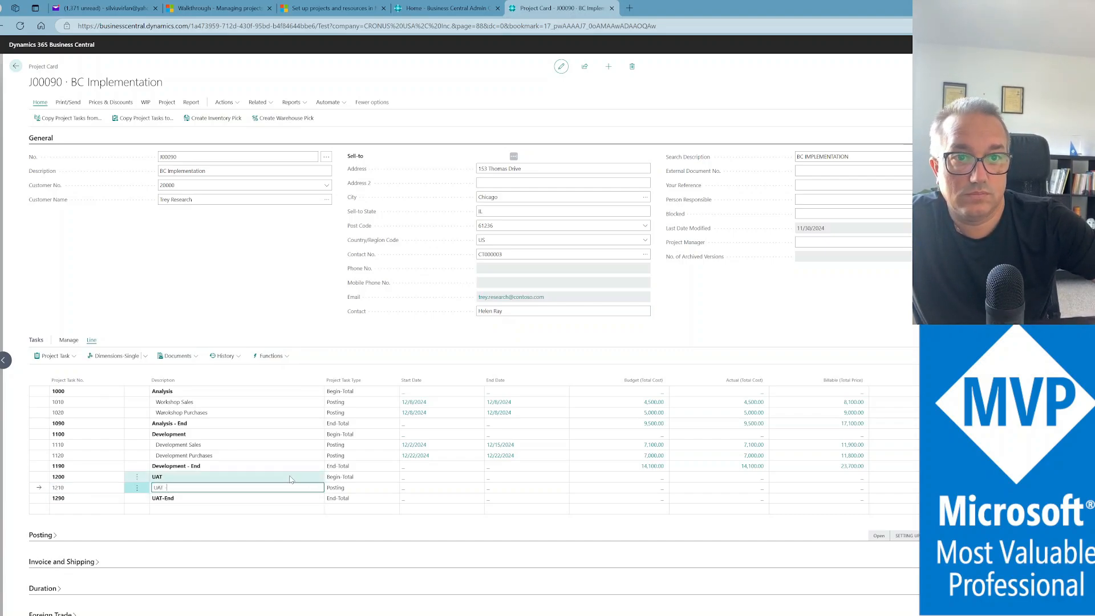
type(" Support")
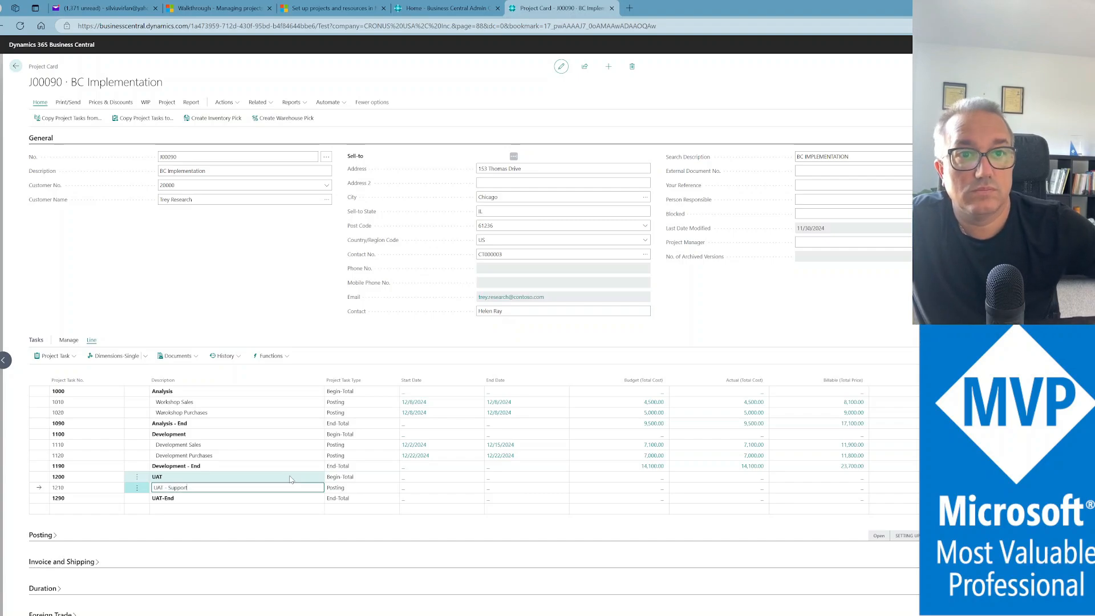
key("Tab")
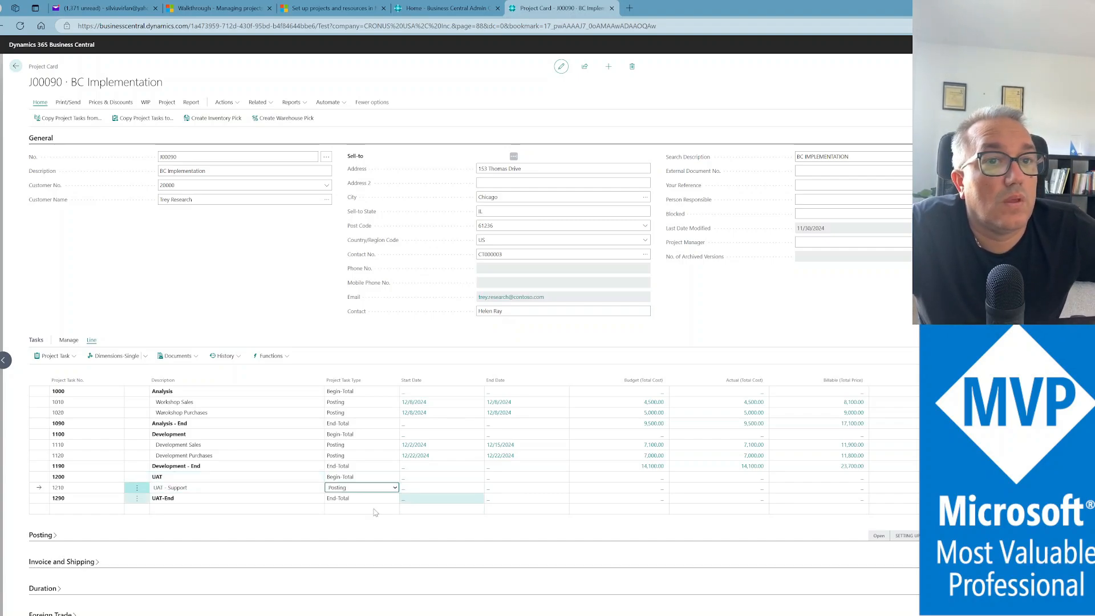
left_click(137, 489)
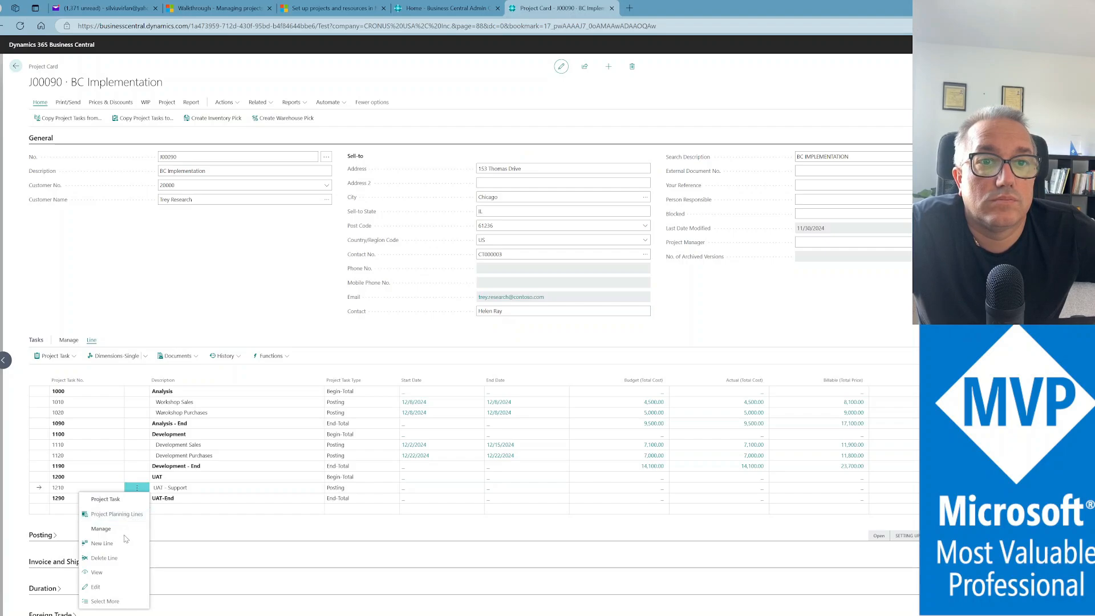
left_click(125, 516)
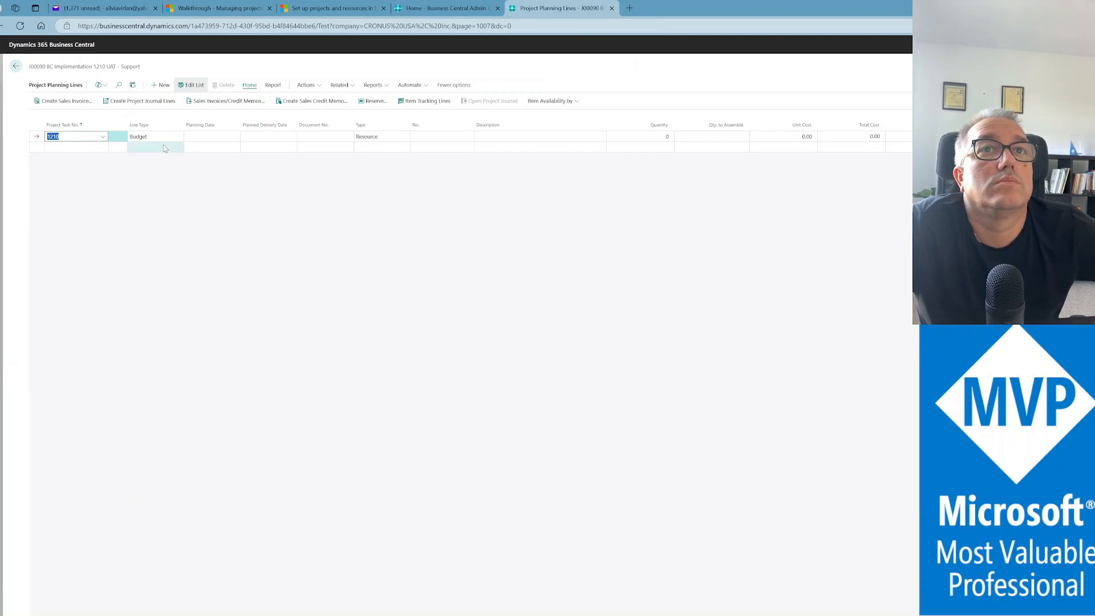
Add a planning line dated today for resource ADAM with quantity 12
left_click(218, 136)
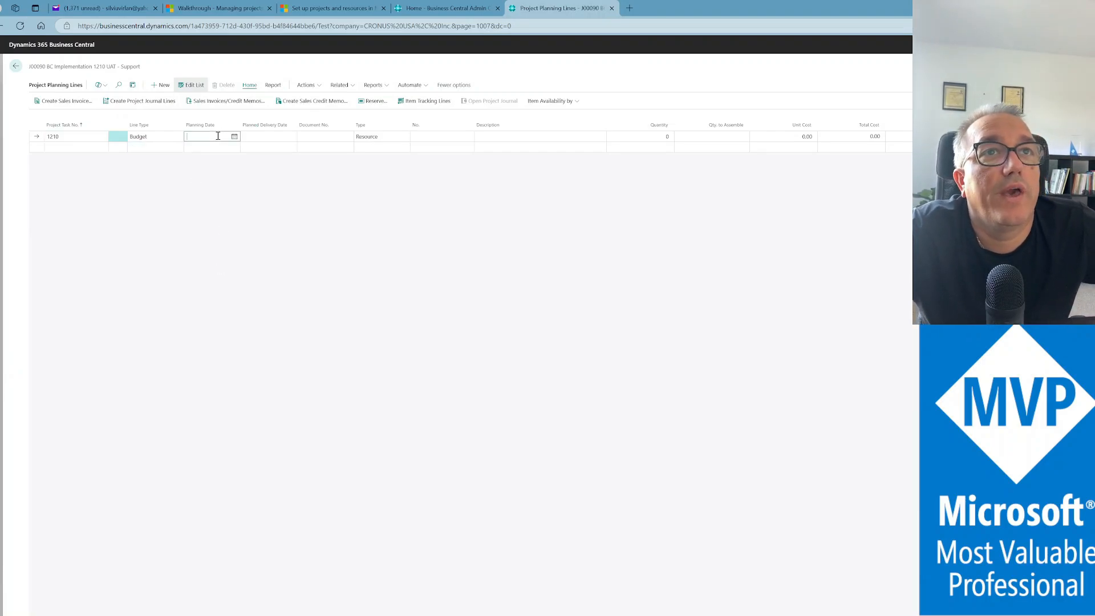
type("t")
key("Tab")
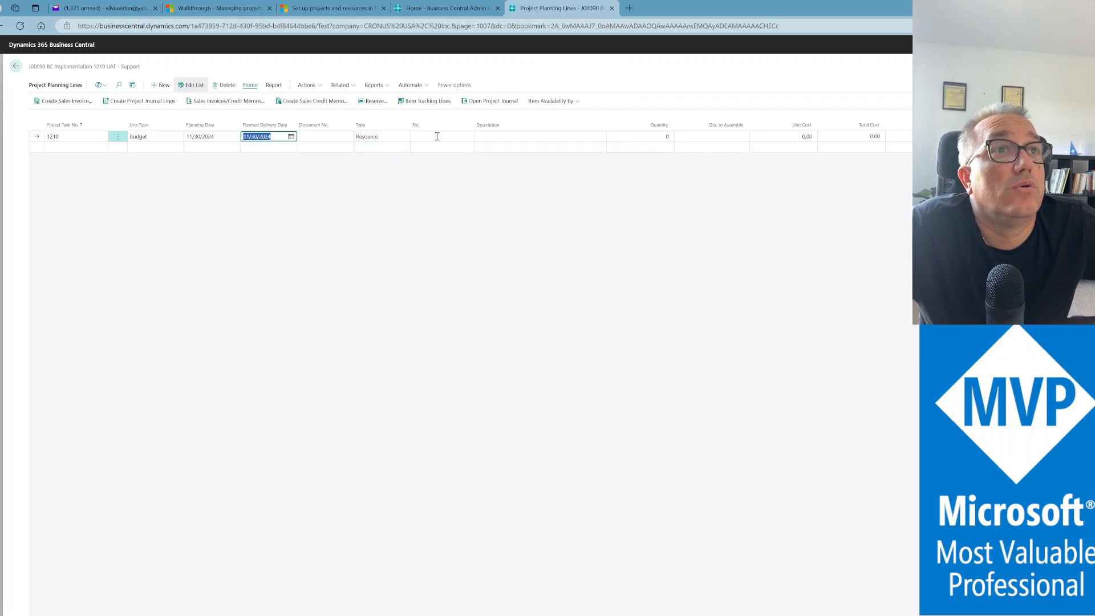
left_click(439, 137)
left_click(468, 137)
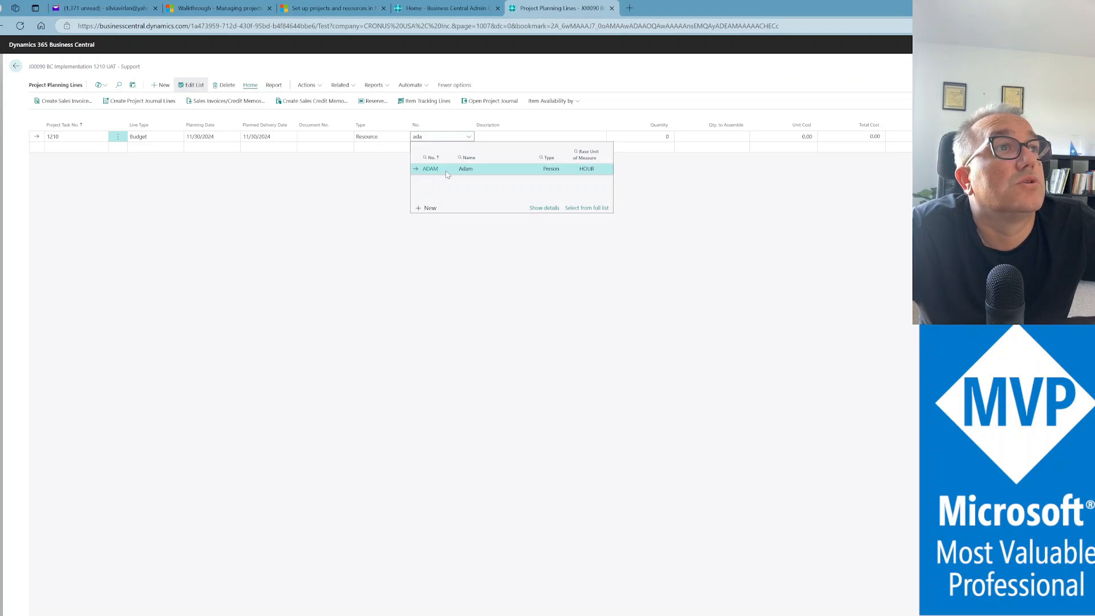
left_click(605, 168)
key("Return")
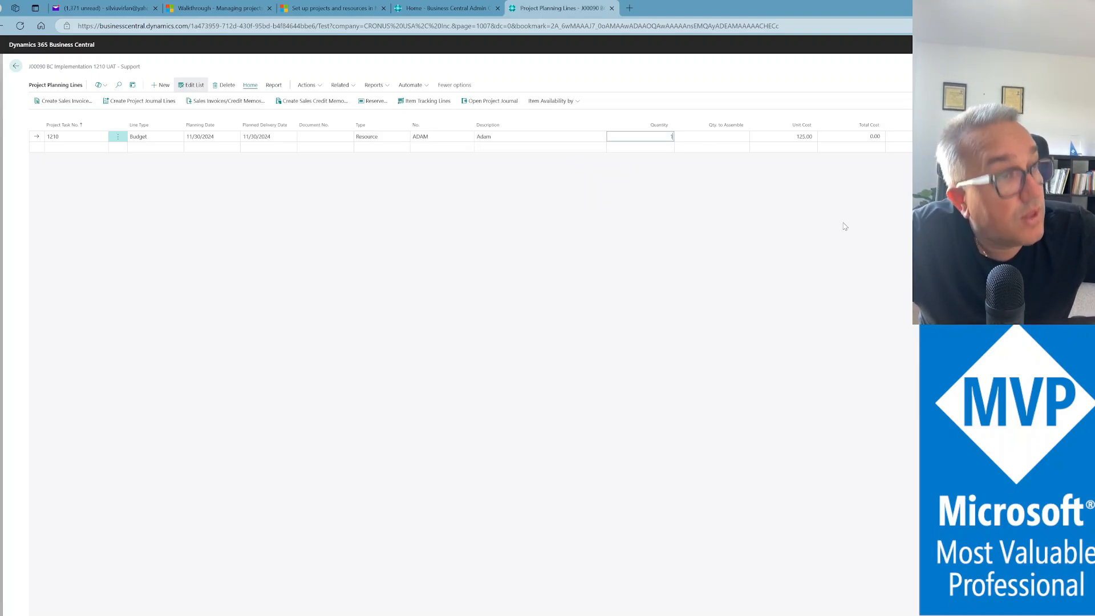
key("Tab")
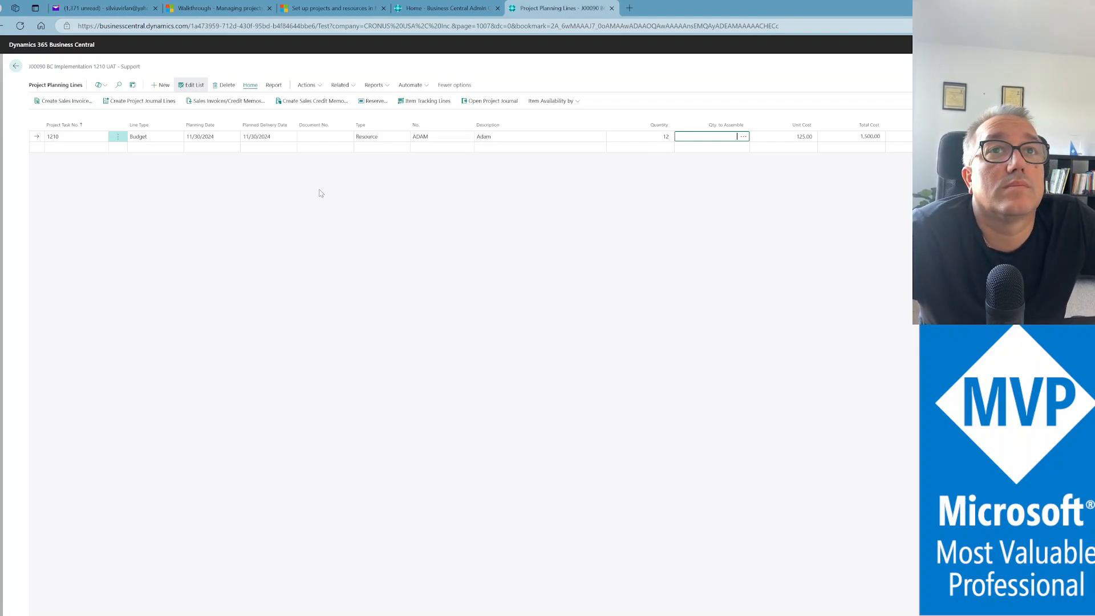
Transfer the planning line to a project journal with posting date 11/30/2024
left_click(142, 105)
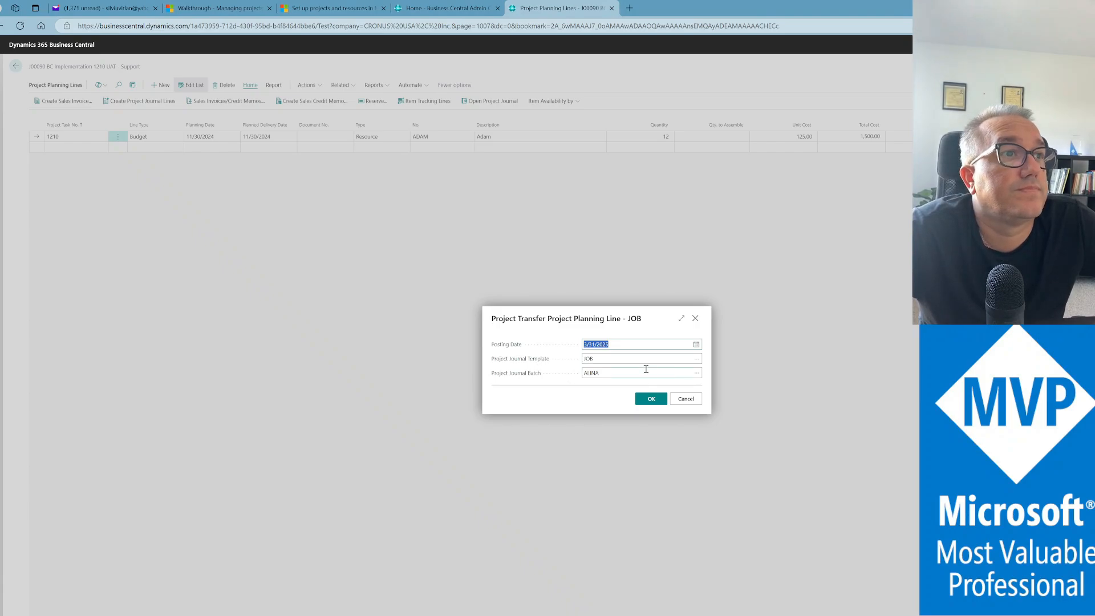
type("113024")
key("Tab")
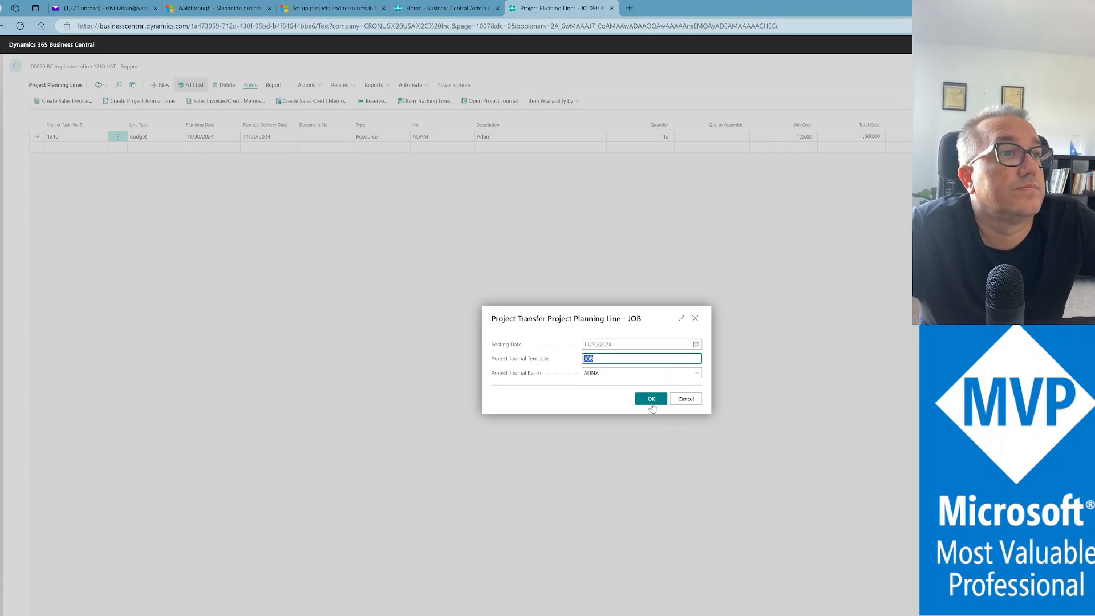
left_click(650, 400)
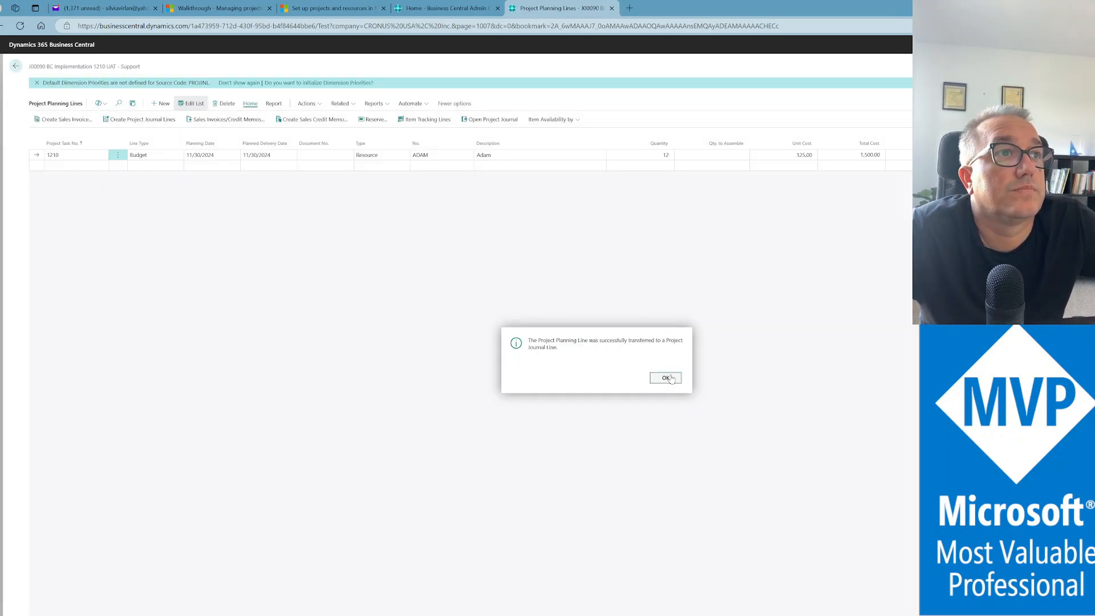
left_click(664, 377)
left_click(394, 173)
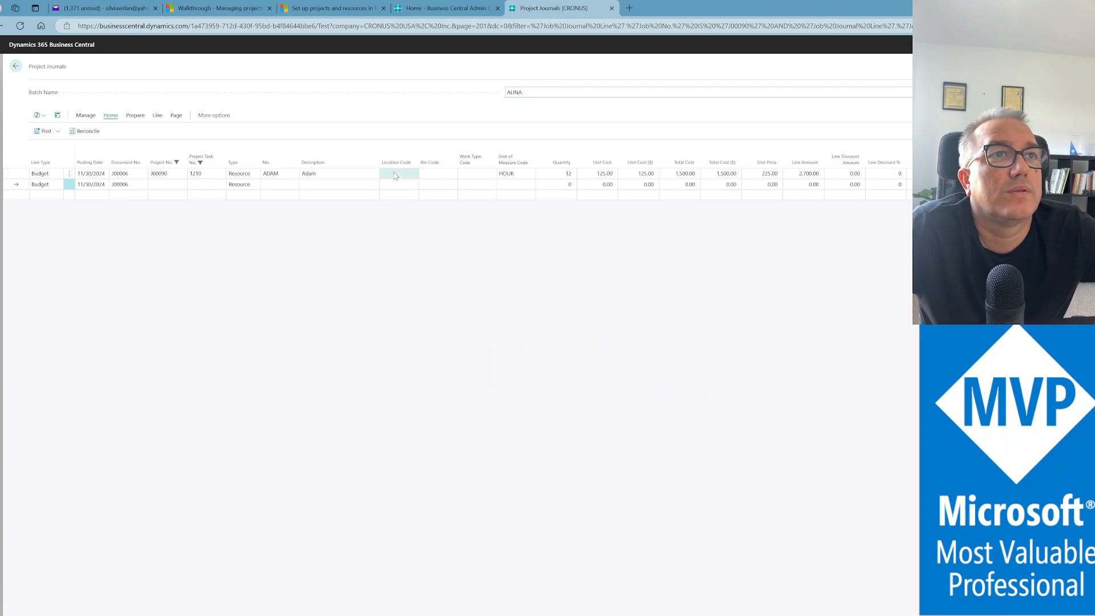
Post the 12-hour ADAM journal line and return to the task 1210 planning lines
left_click(44, 131)
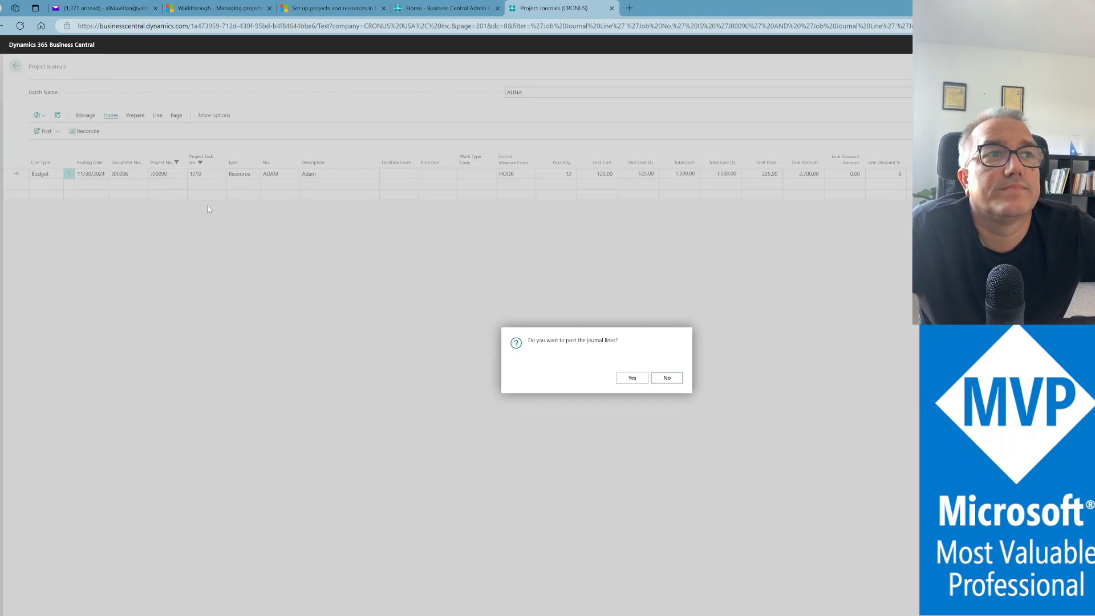
left_click(631, 379)
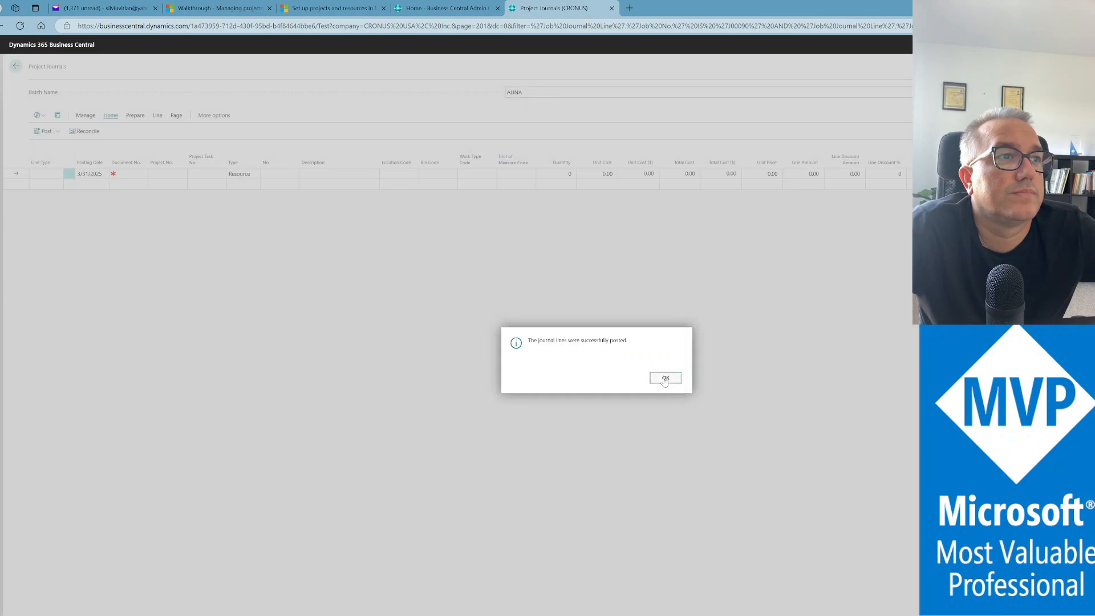
left_click(665, 378)
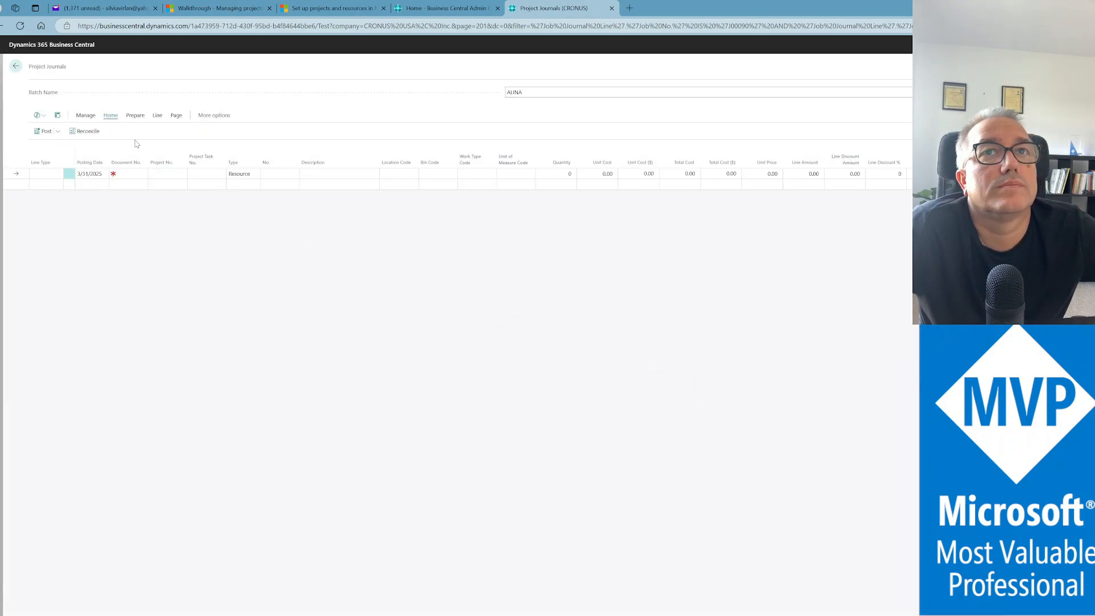
left_click(13, 67)
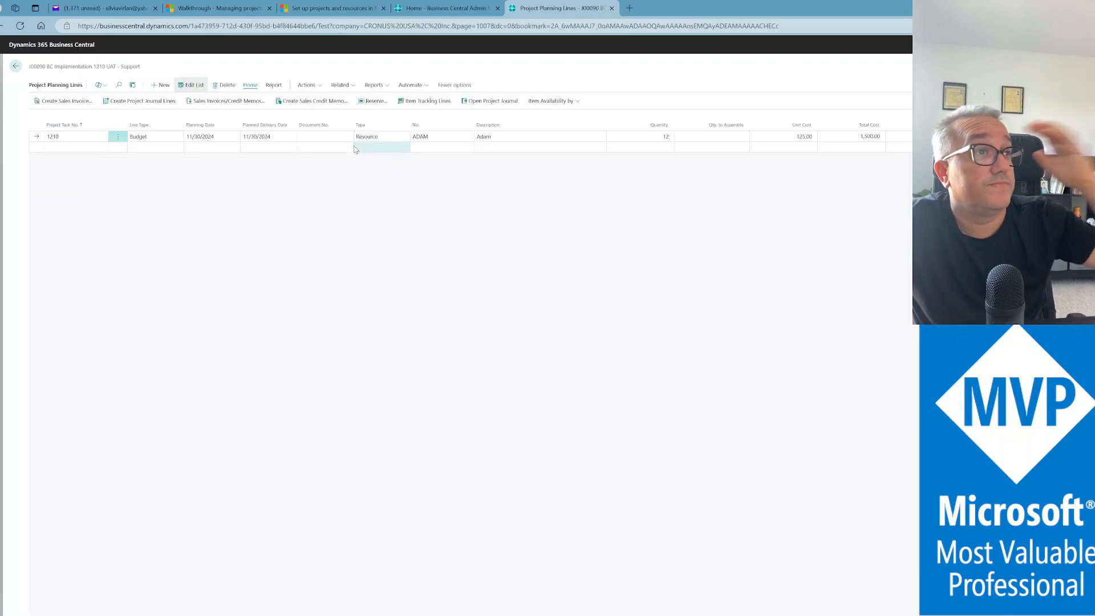
Return to the J00090 project card and bring up the Project Functions menu
left_click(15, 67)
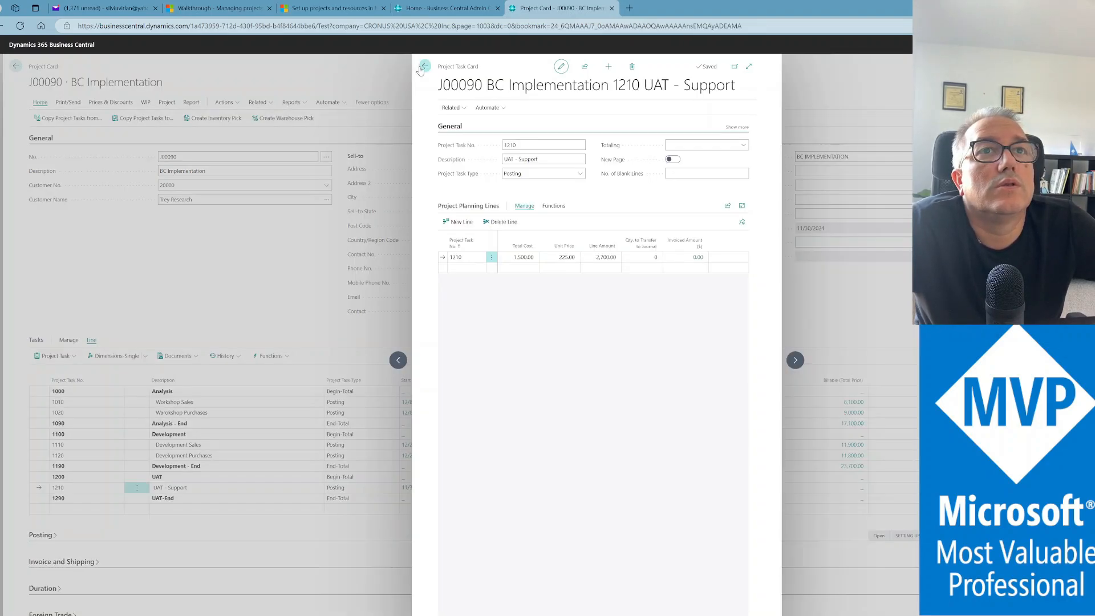
left_click(422, 67)
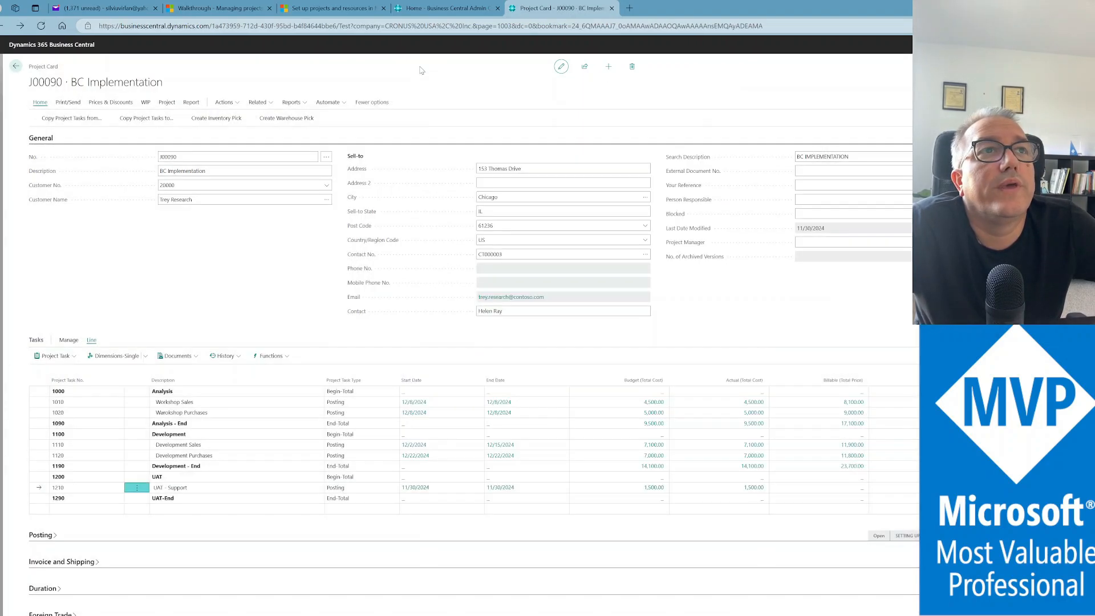
left_click(168, 105)
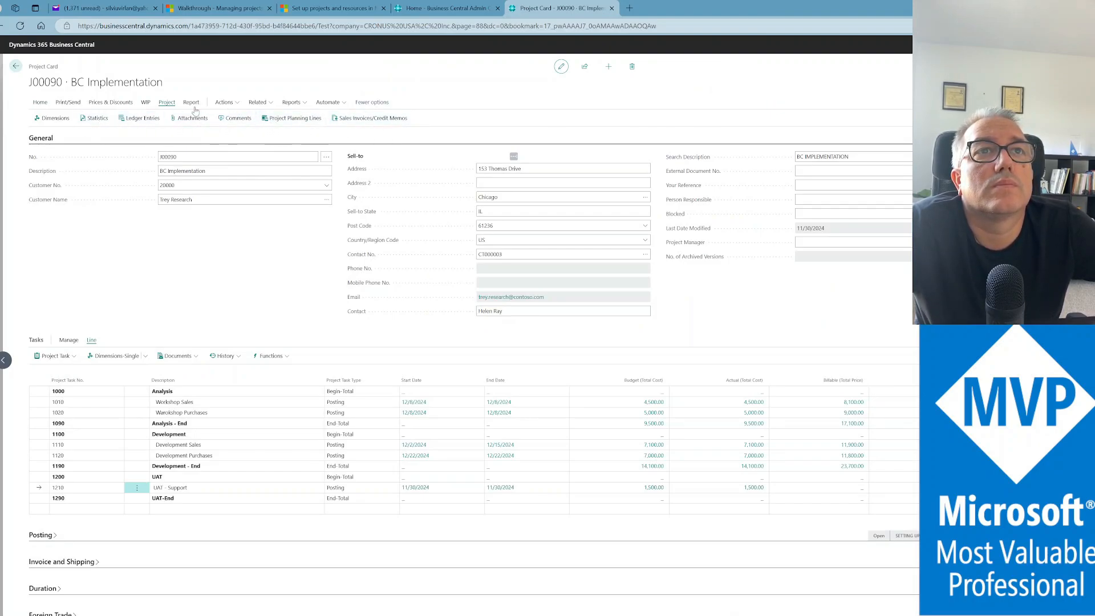
left_click(225, 103)
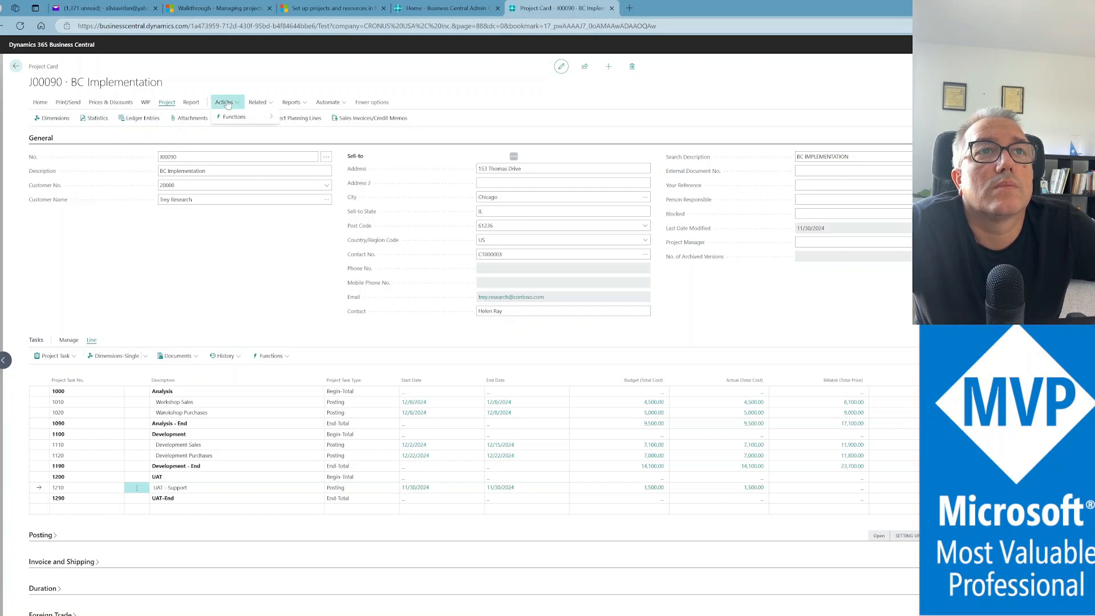
mouse_move(245, 116)
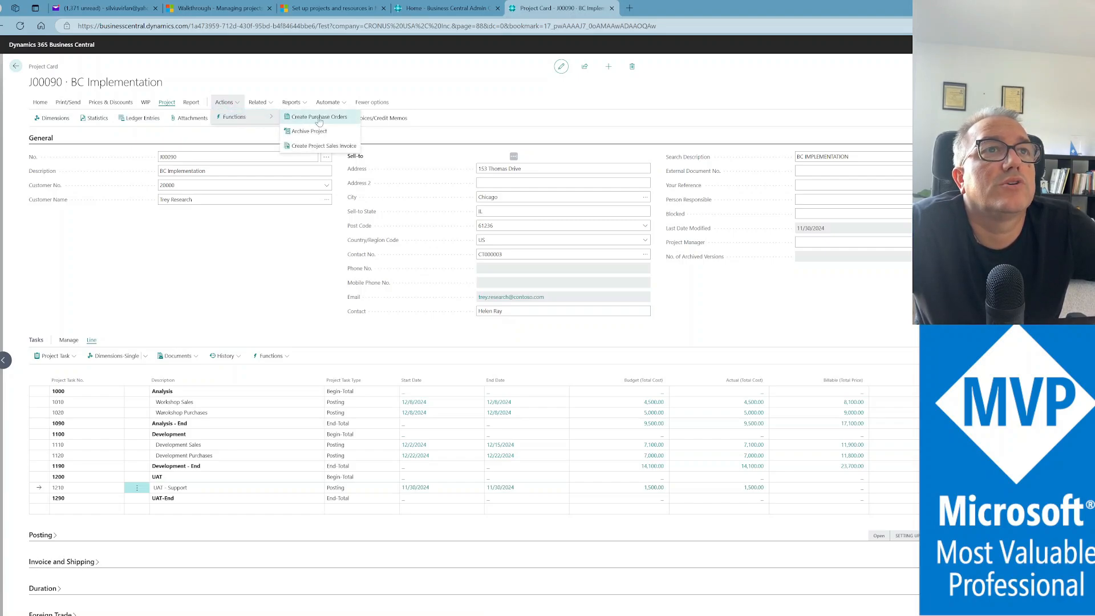
Create a J00090 project sales invoice with posting date 11/30/2024 and list the project's invoices
left_click(333, 146)
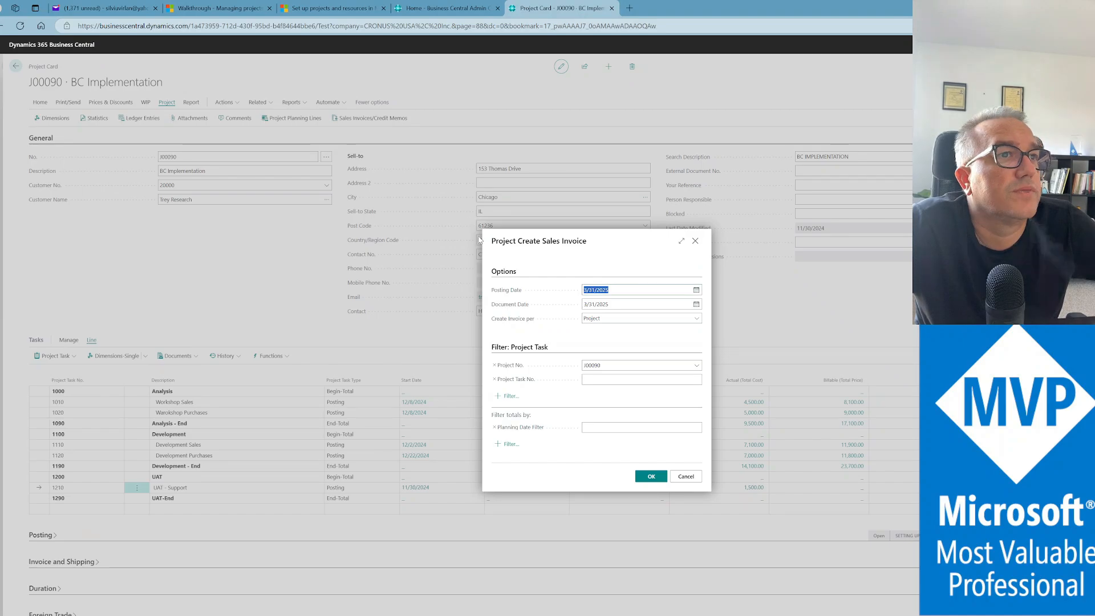
type("11/30/2024")
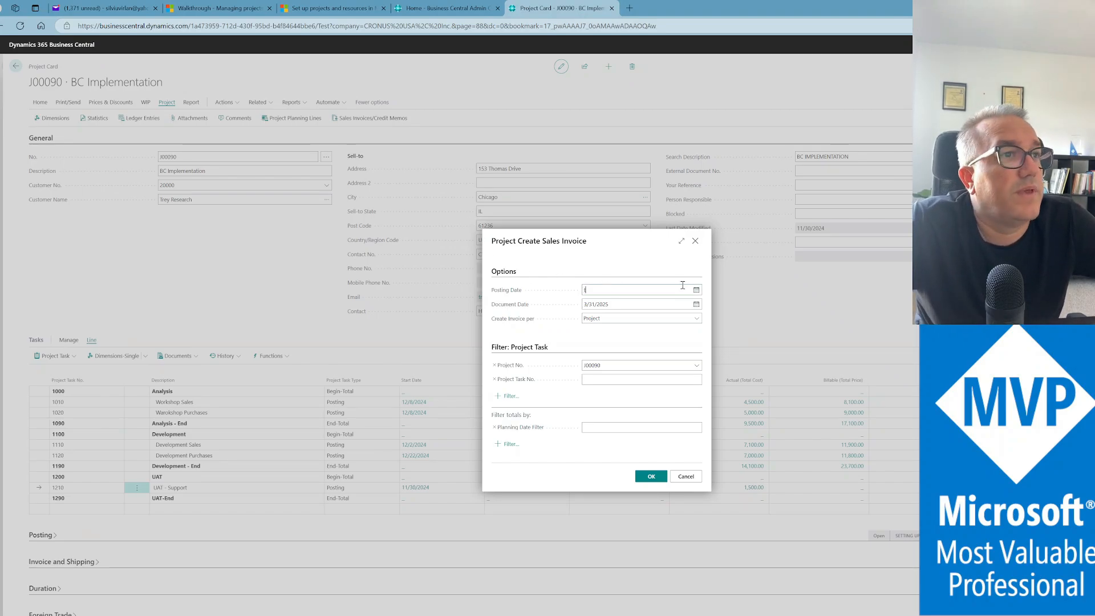
key("Tab")
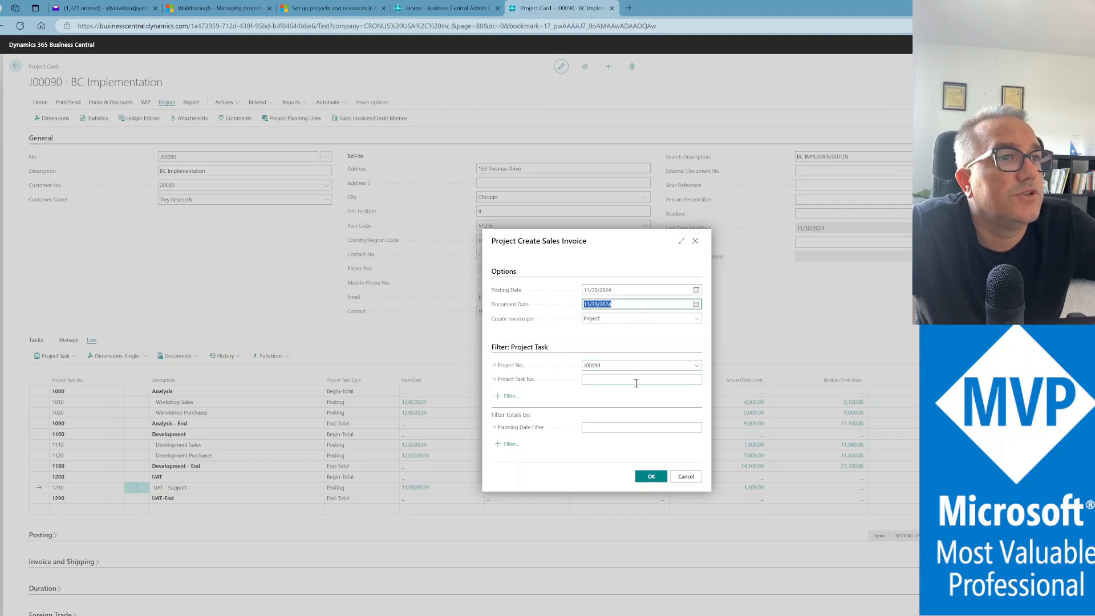
left_click(650, 477)
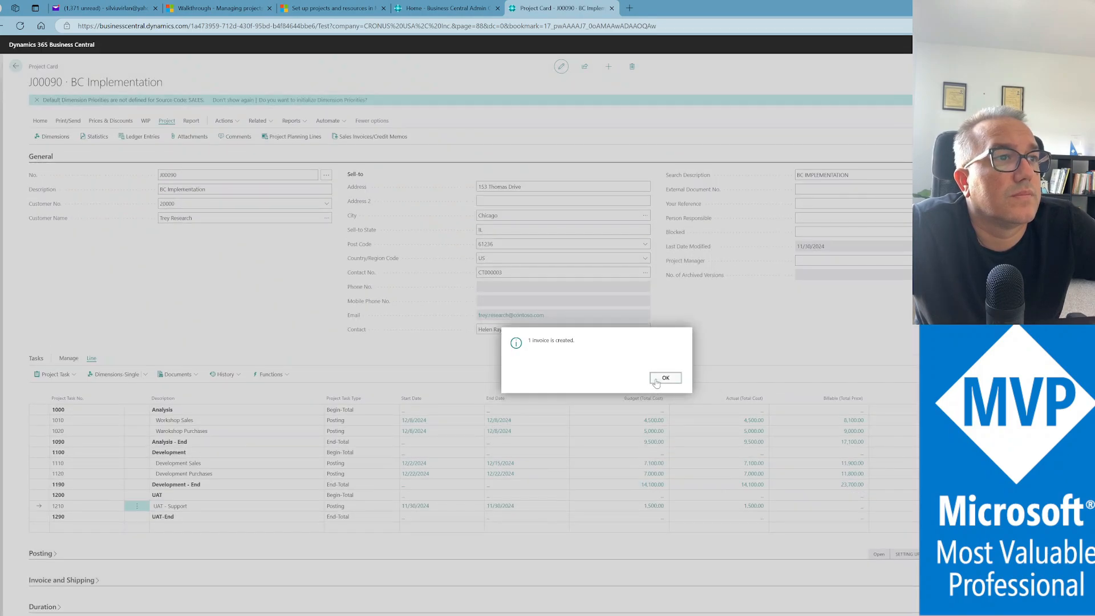
left_click(657, 379)
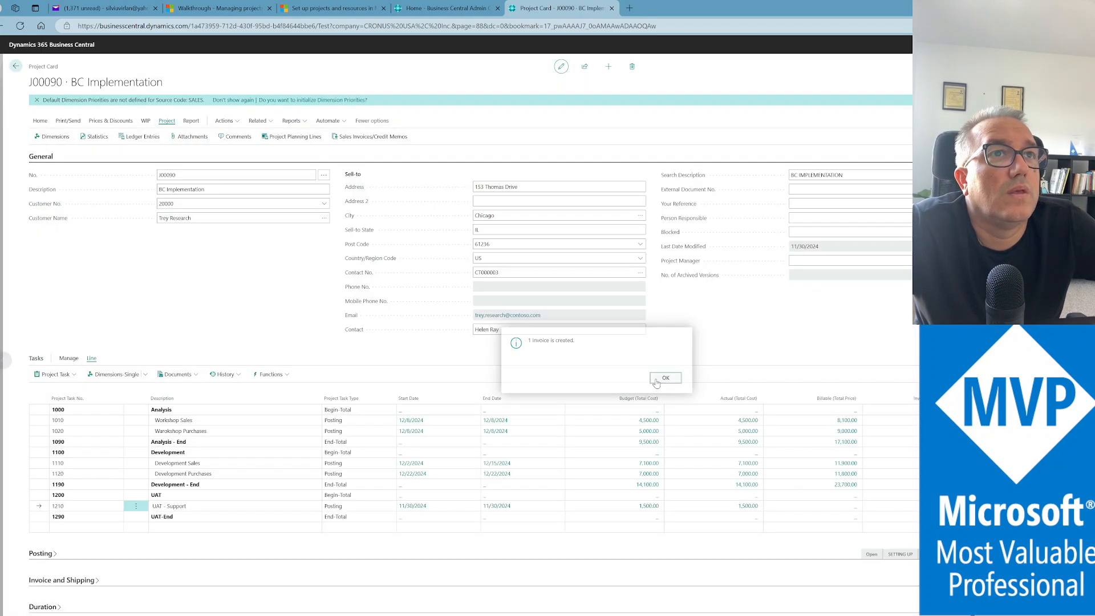
left_click(362, 138)
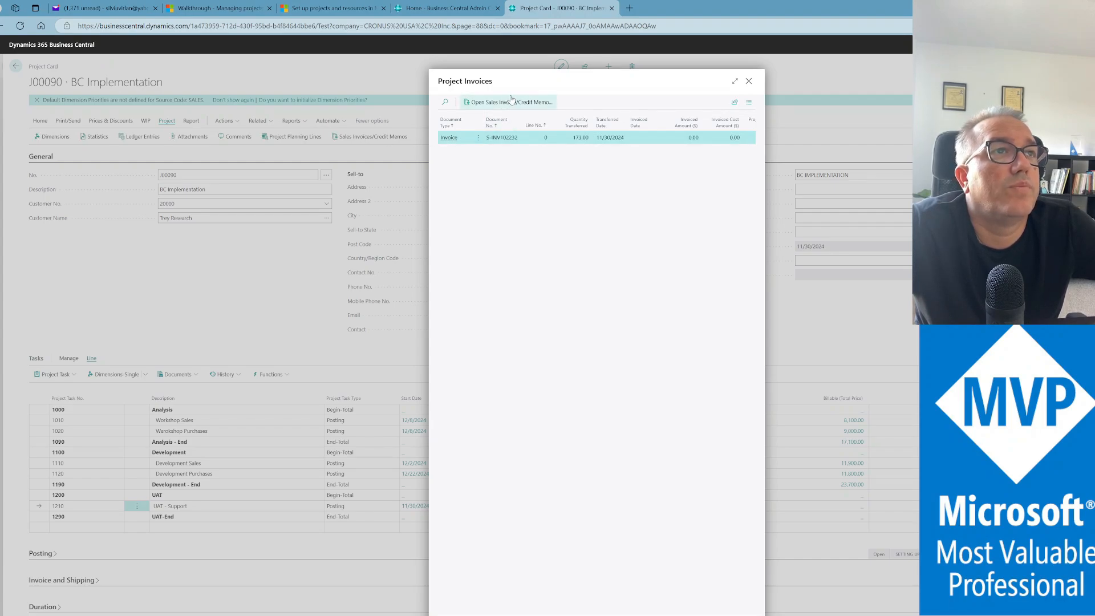
Post the new Trey Research sales invoice and open the resulting 40,800.00 posted invoice
left_click(554, 103)
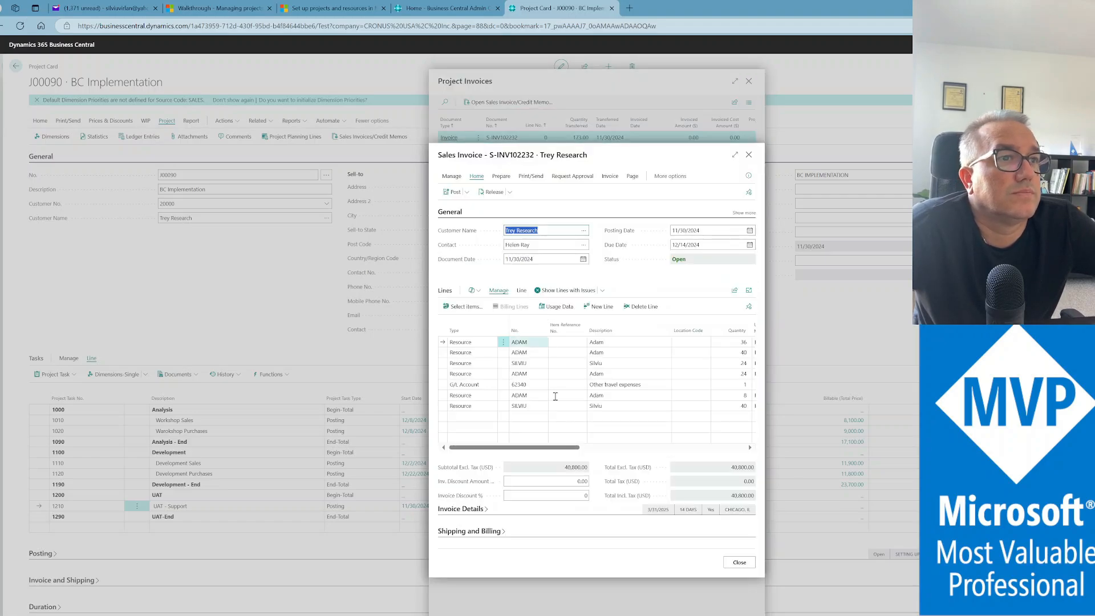
left_click_drag(553, 448, 509, 457)
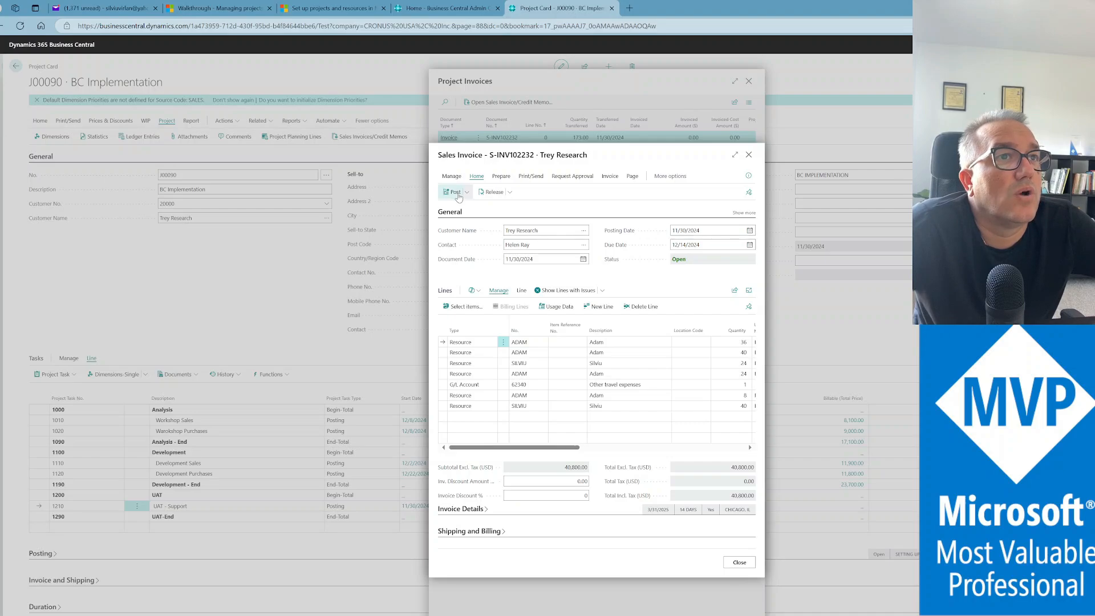
left_click(467, 196)
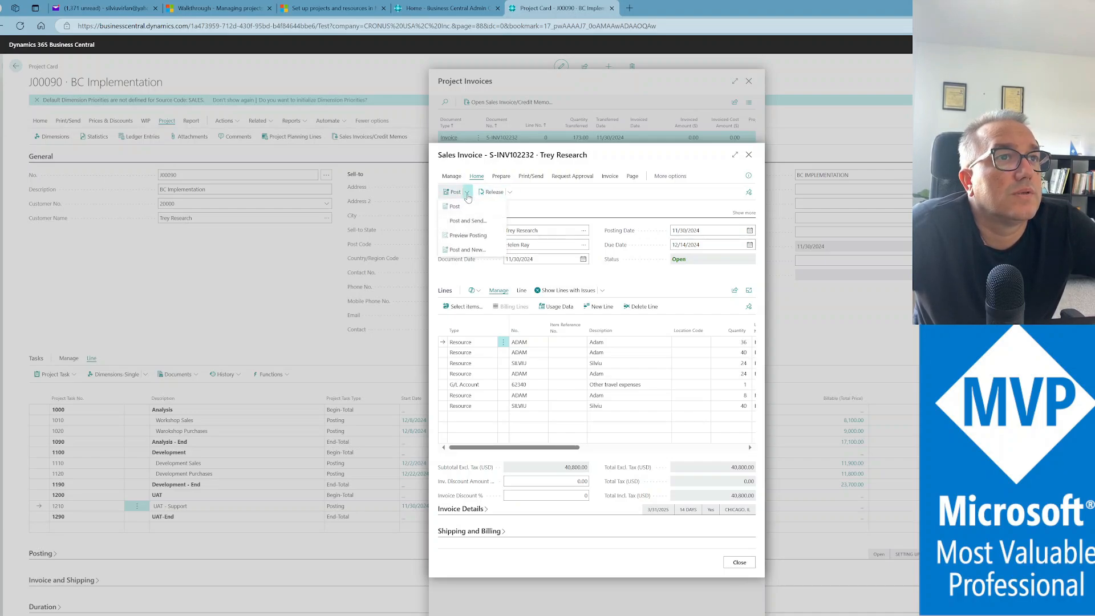
left_click(456, 207)
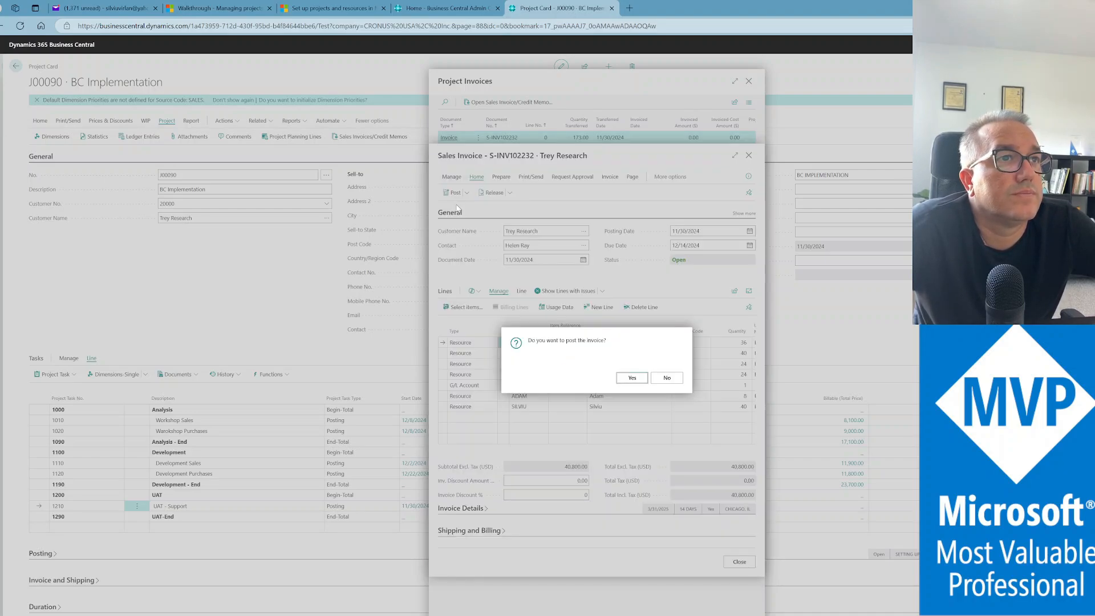
left_click(631, 378)
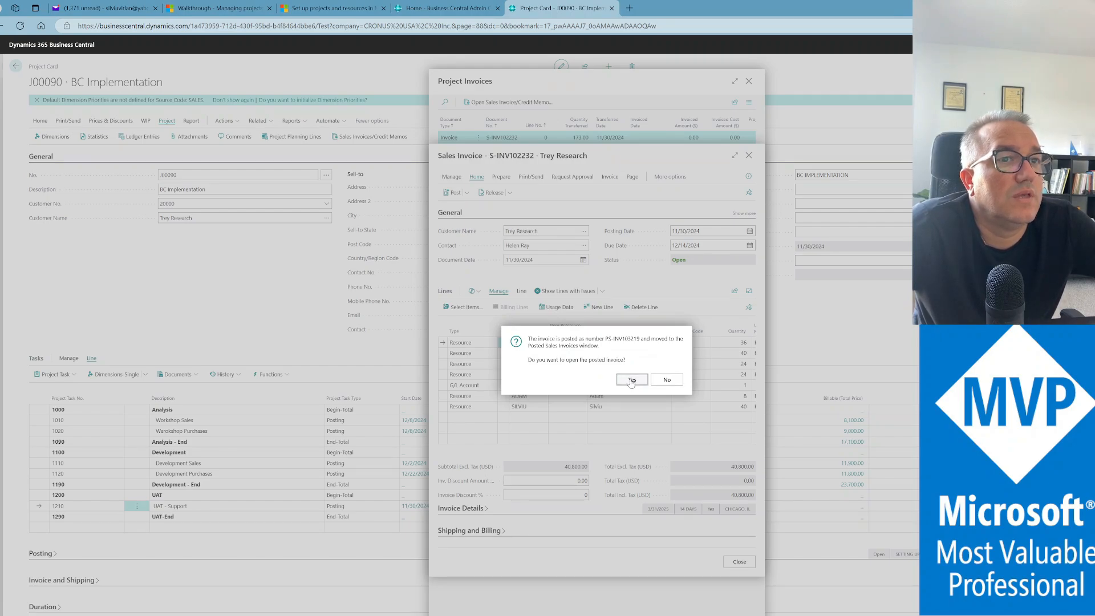
left_click(630, 379)
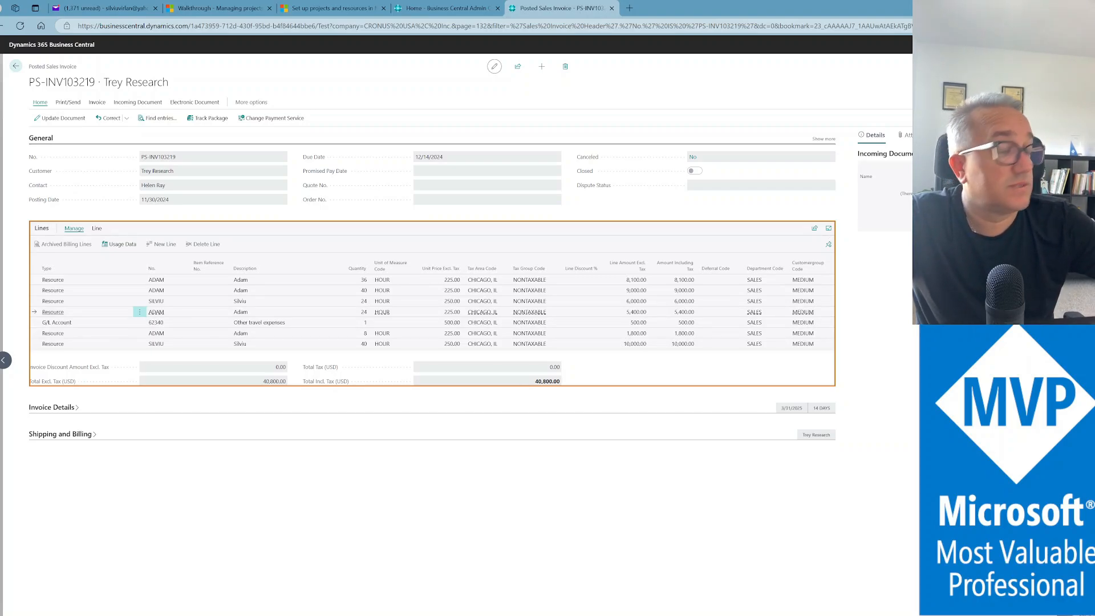
left_click(53, 344)
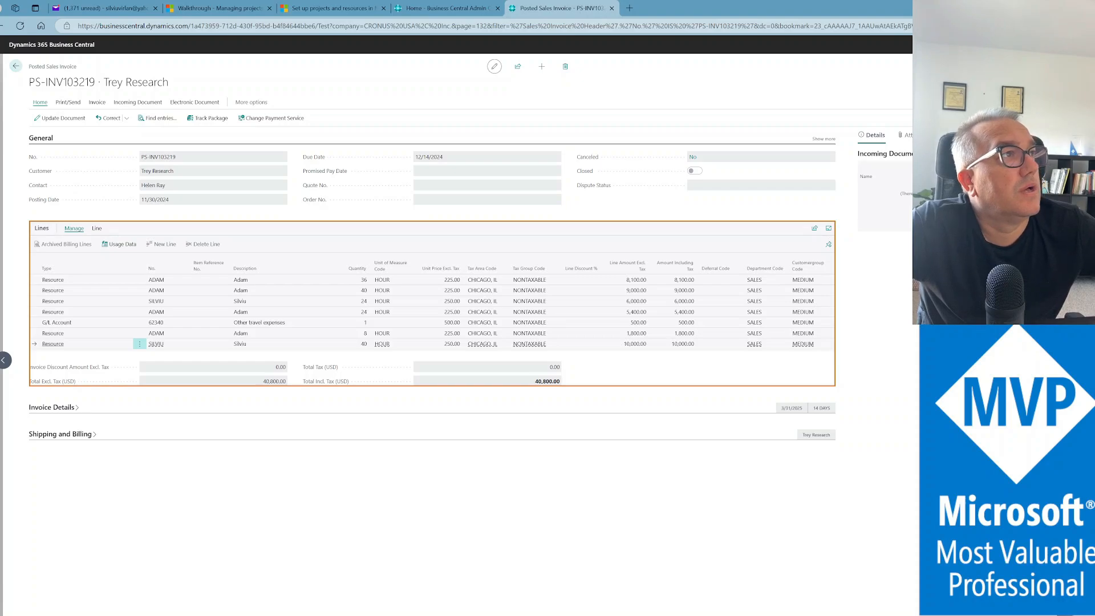
Search 'project adhoc' to open Project Ad-hoc Analysis and switch it into analysis mode
key("alt+q")
type("proje")
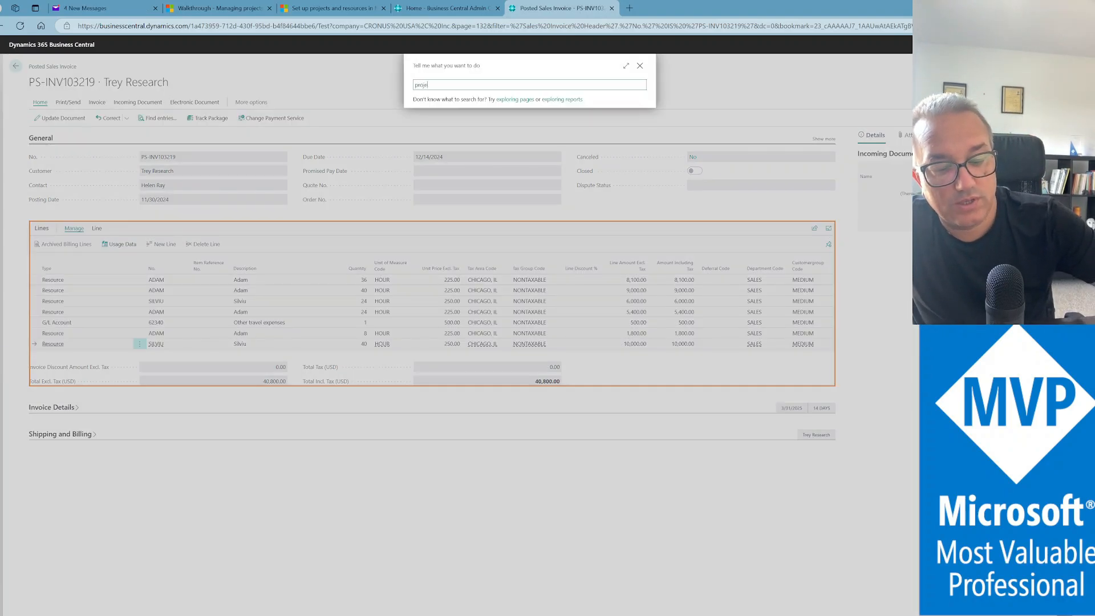
type("ct adho")
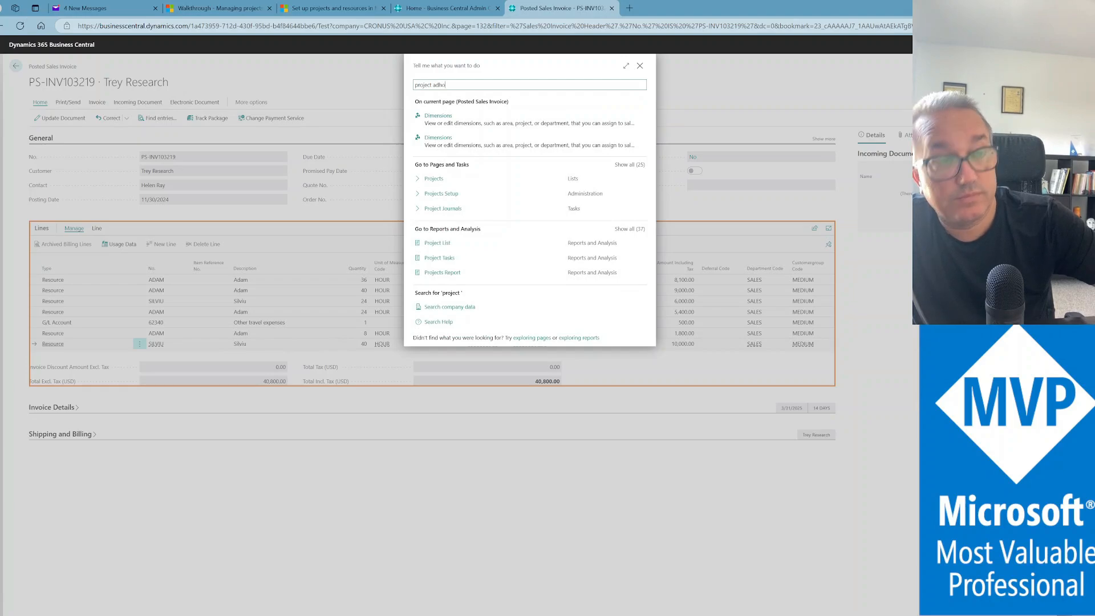
type("c")
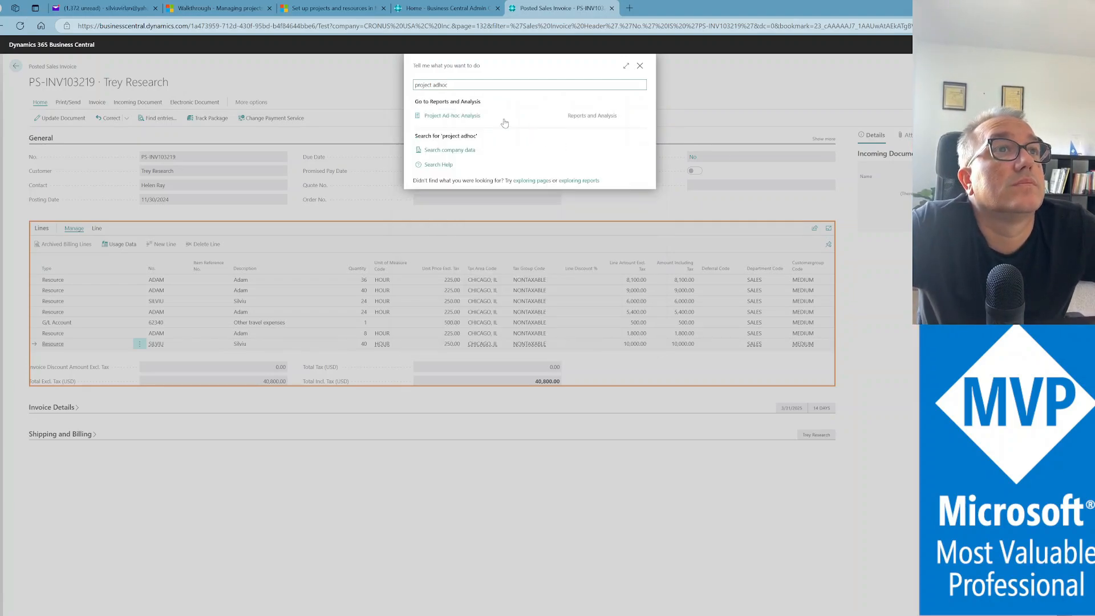
left_click(467, 116)
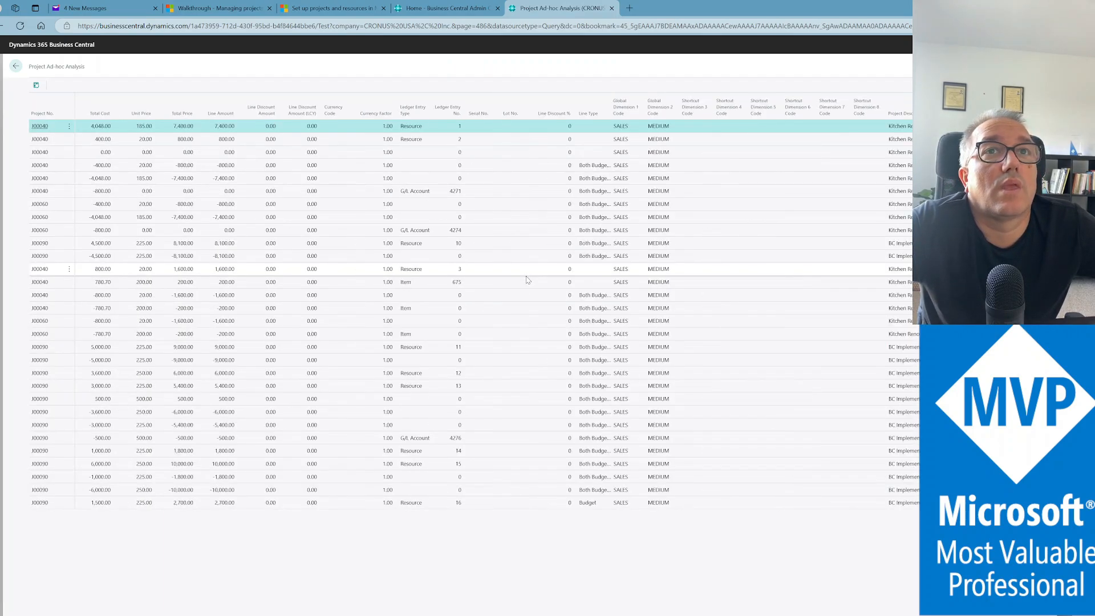
left_click(37, 85)
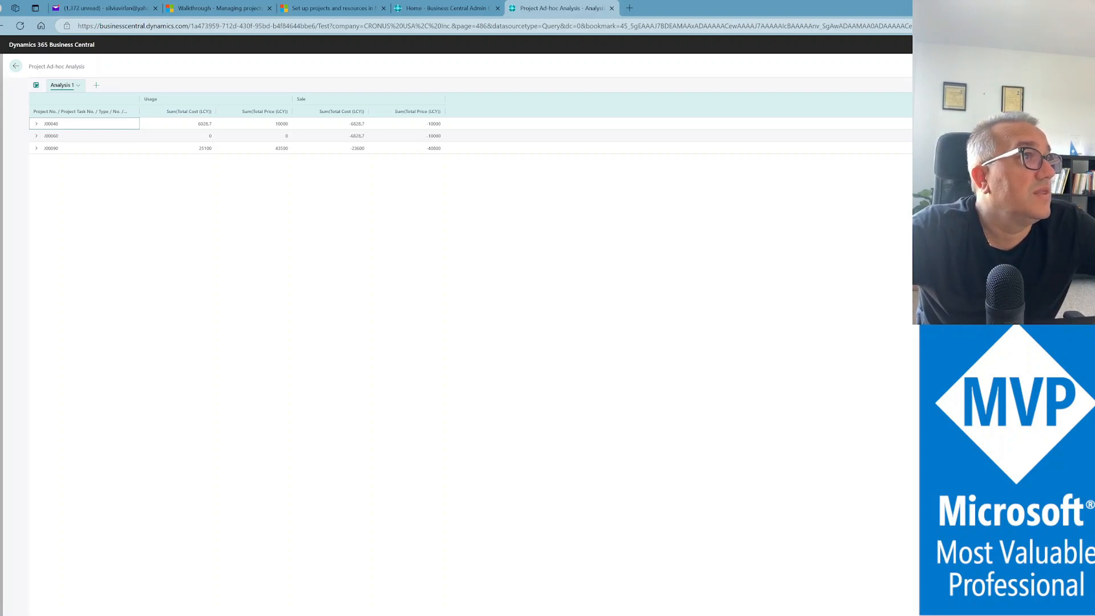
Expand project J00090 and the resource usage under tasks 1010 and 1020
left_click(1089, 66)
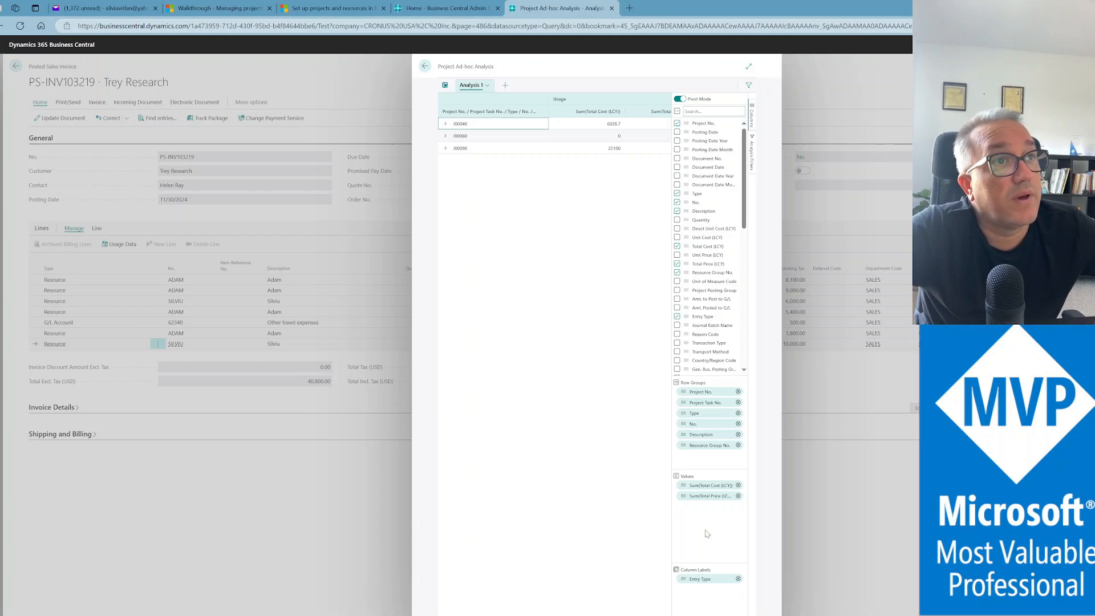
left_click(445, 149)
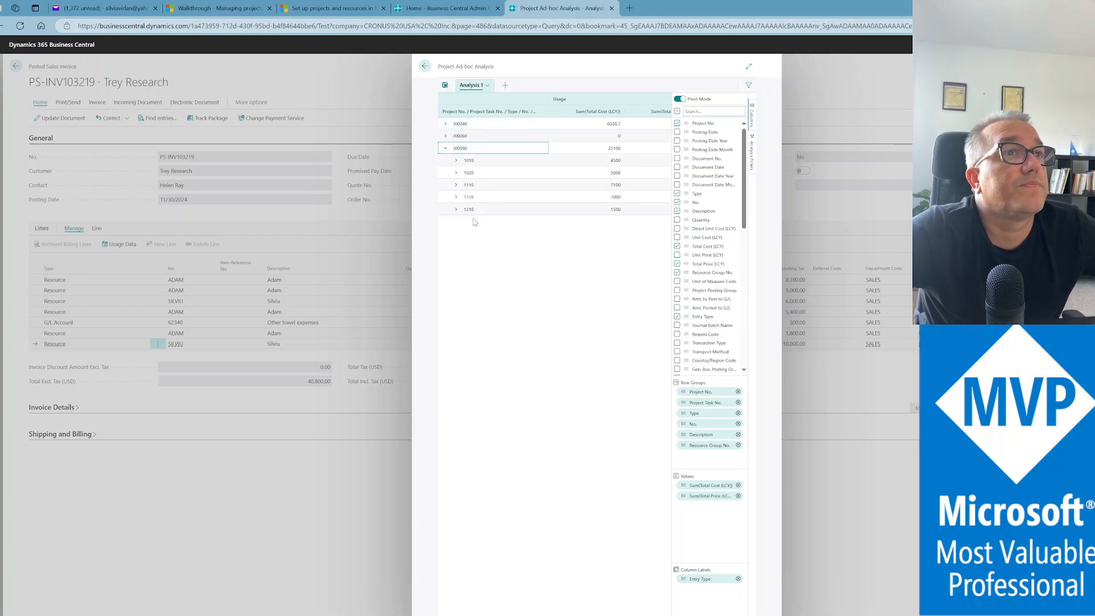
left_click(455, 163)
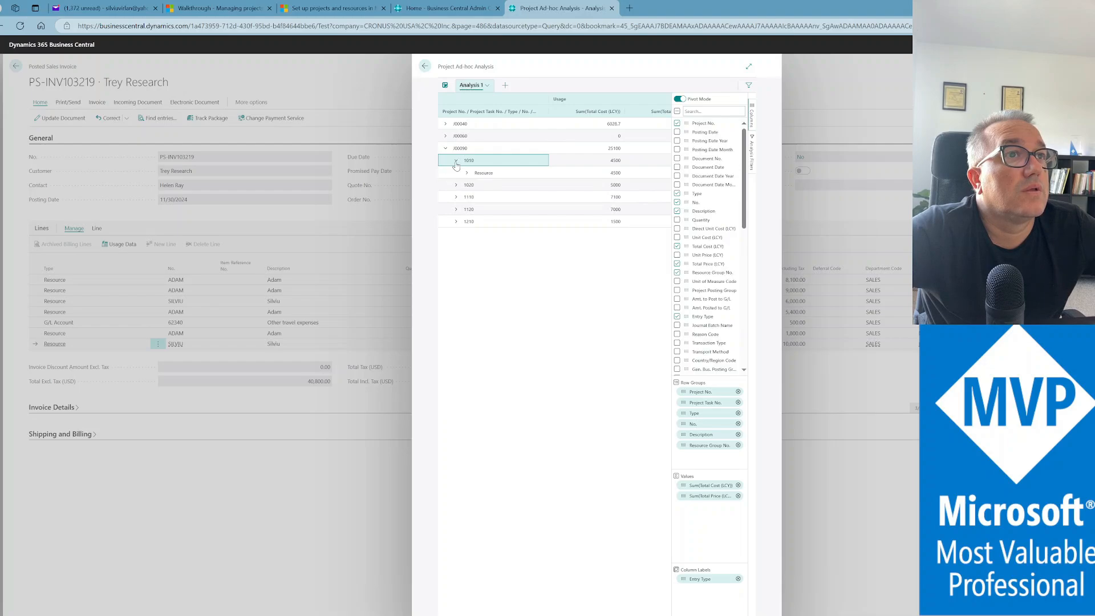
left_click(467, 174)
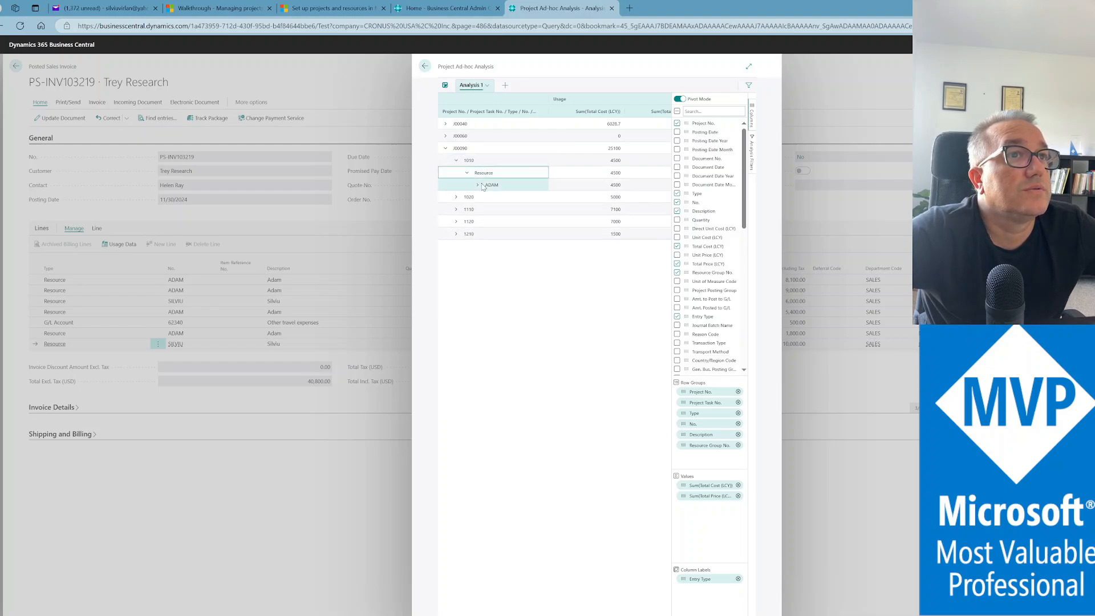
left_click(456, 198)
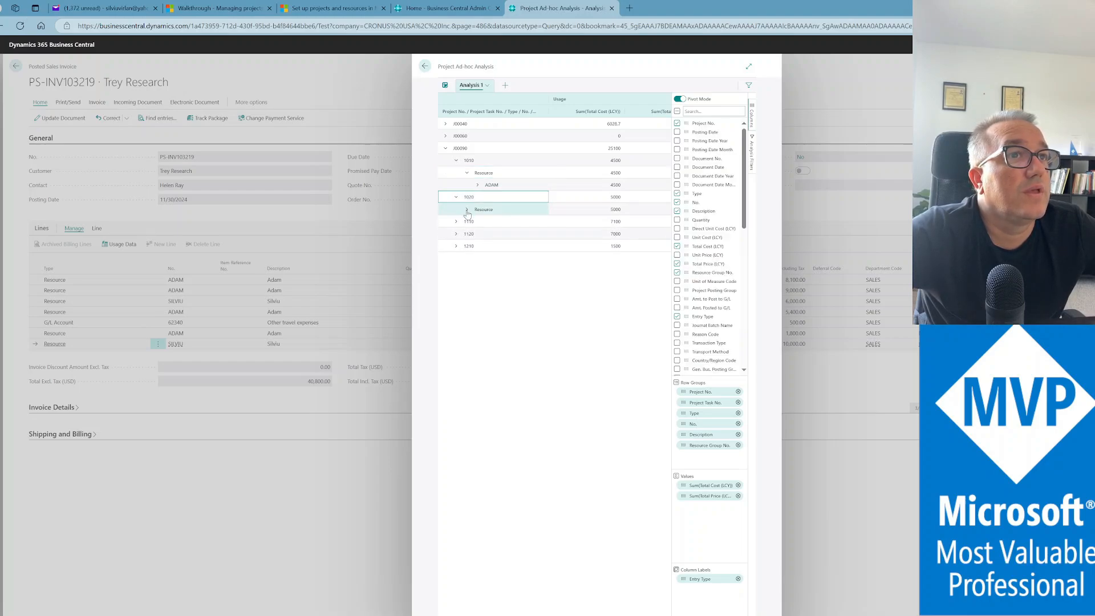
left_click(467, 210)
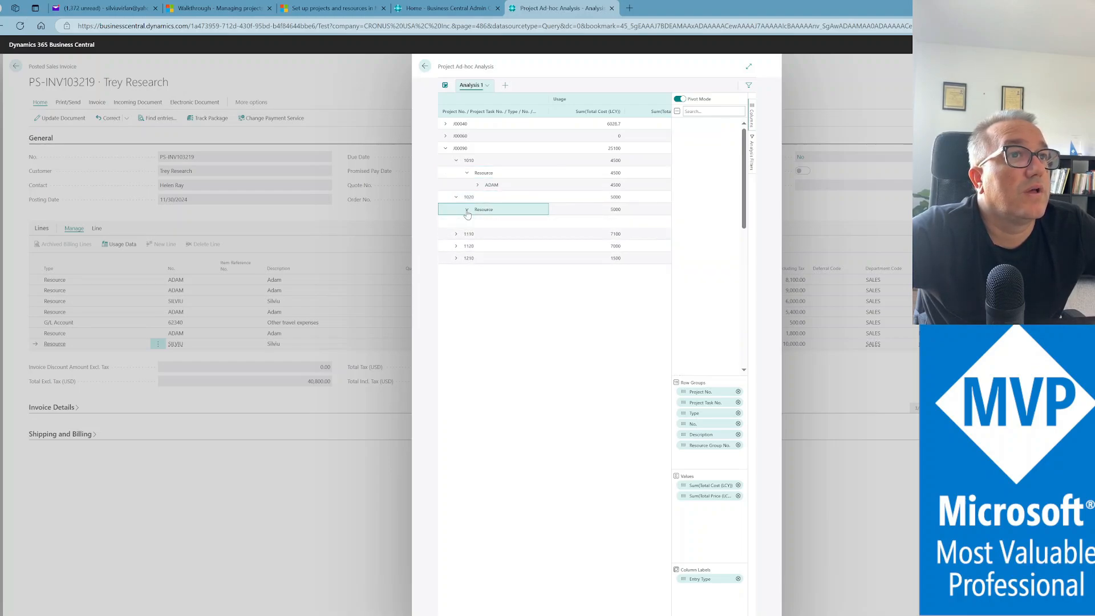
Expand task 1110 to G/L account 62340, check the Sale columns, and open full page
left_click(455, 234)
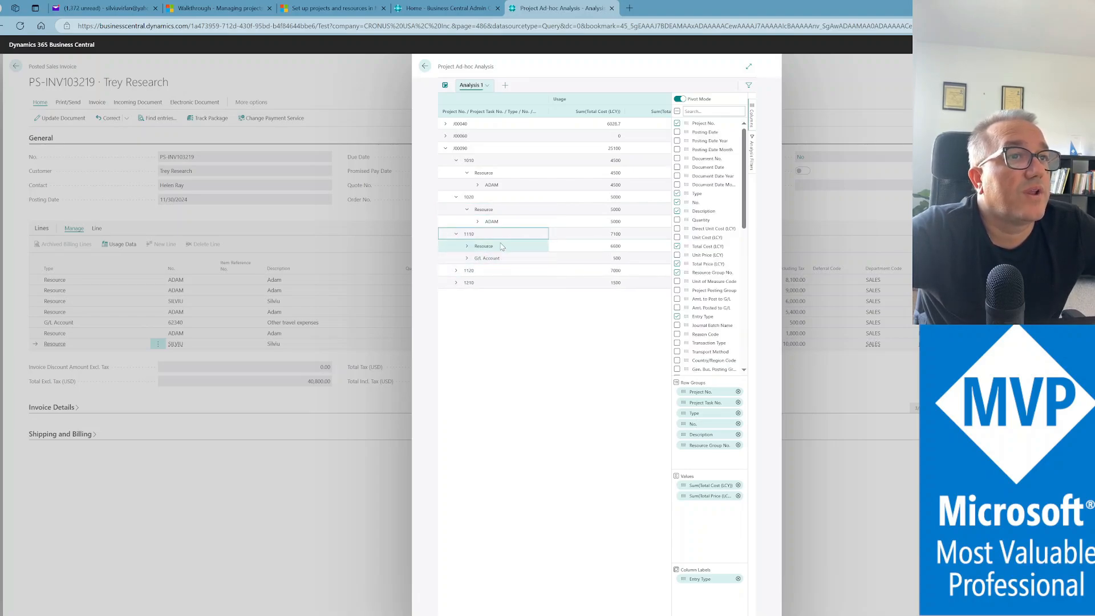
left_click(467, 258)
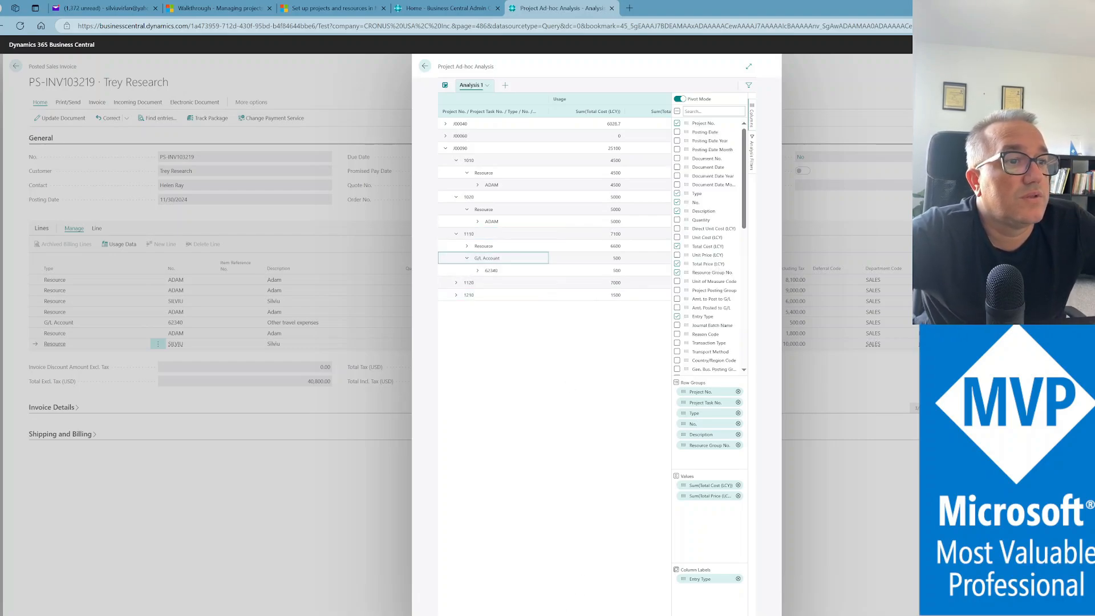
scroll(554, 197, "right", 3)
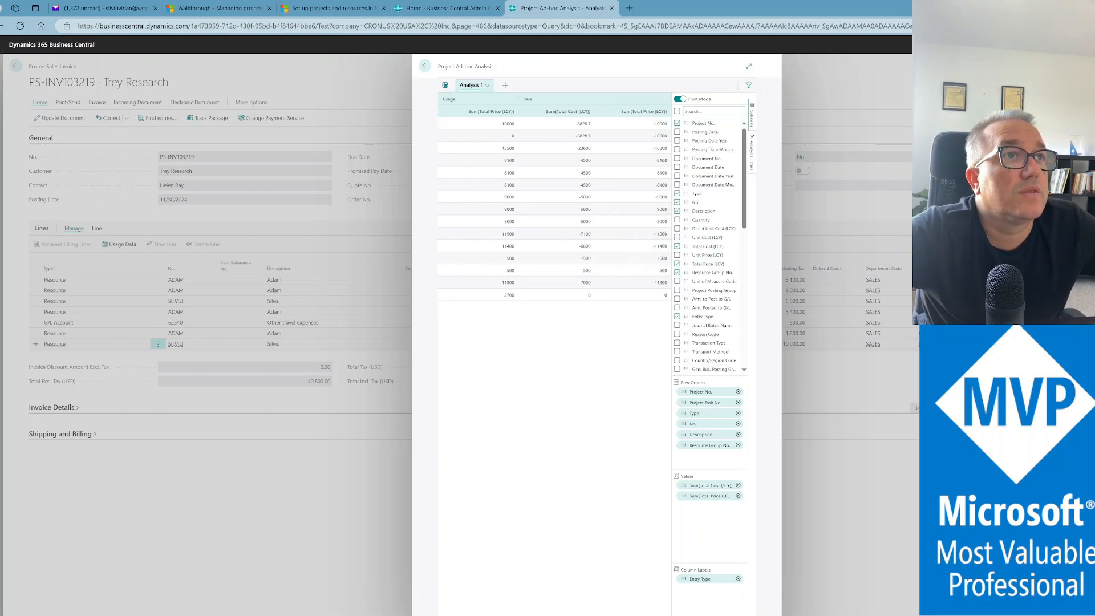
scroll(555, 196, "left", 4)
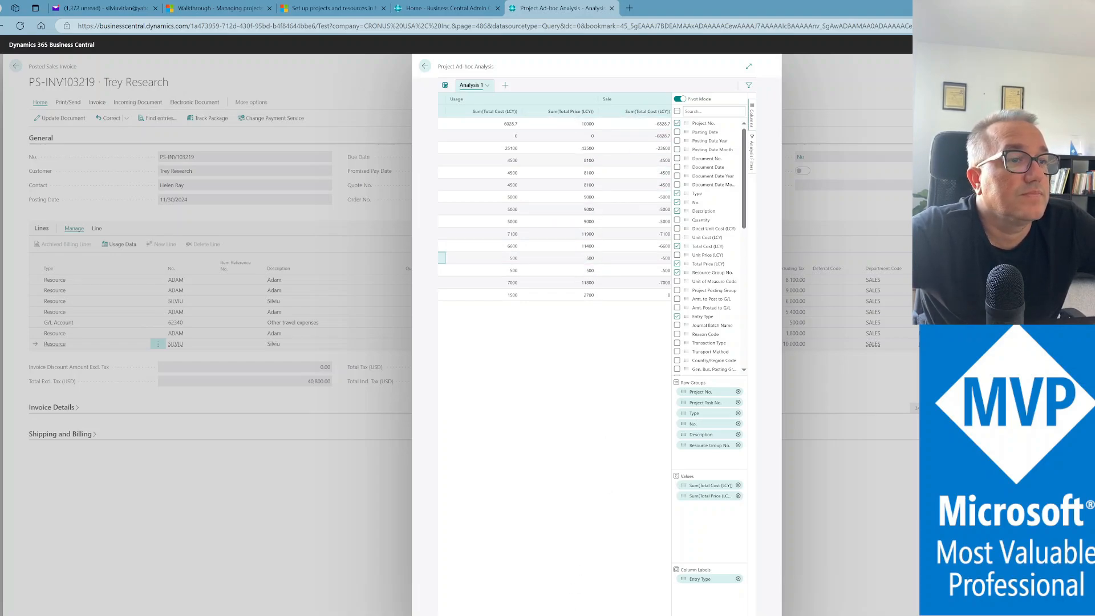
scroll(554, 197, "right", 2)
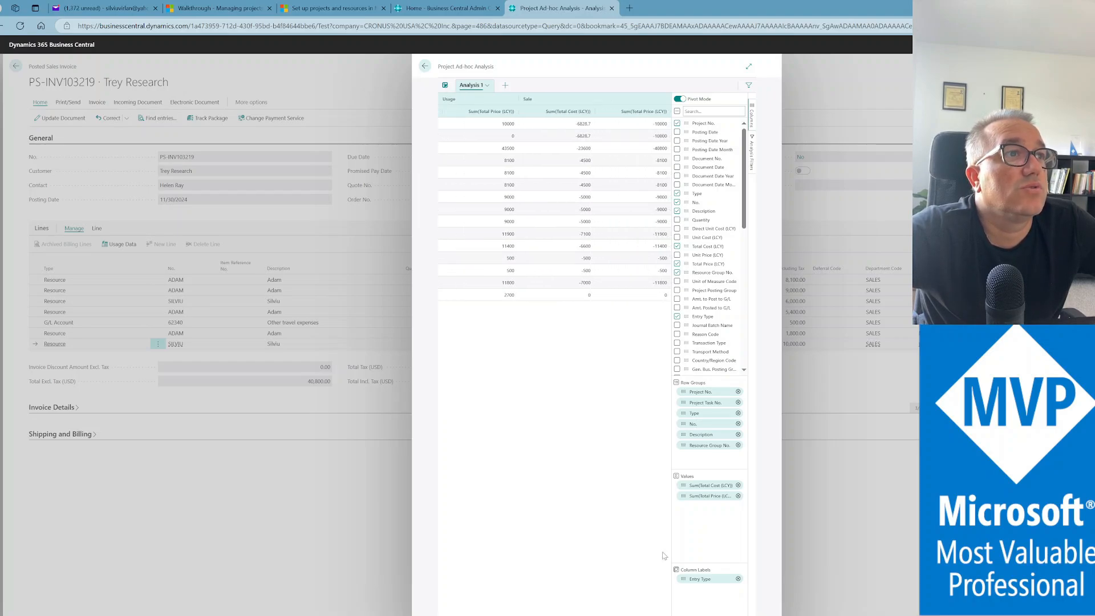
left_click(749, 66)
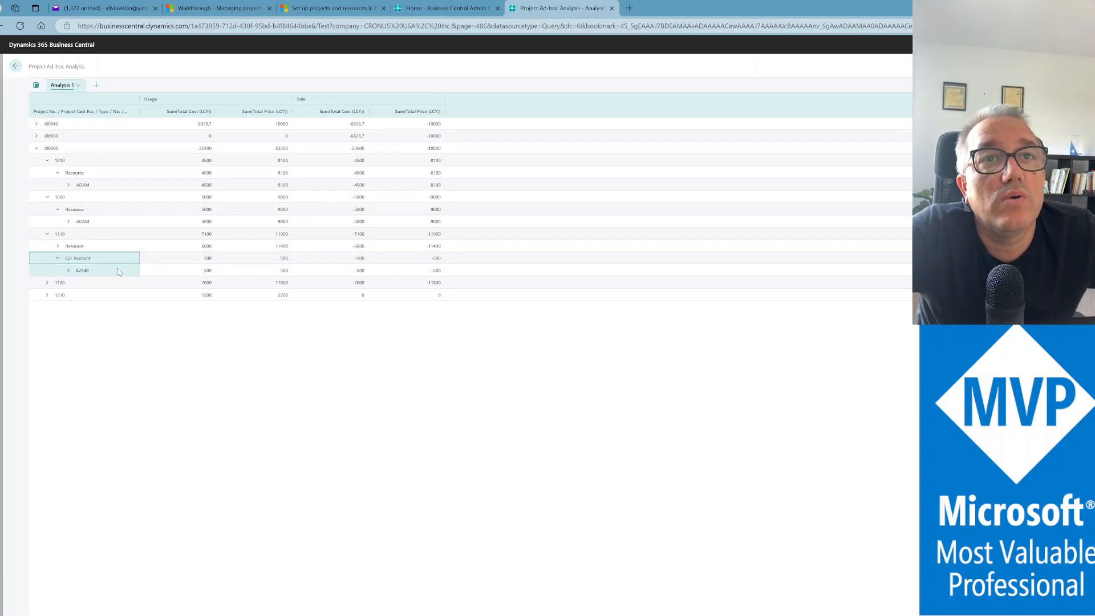
Collapse task 1110's G/L accounts and expand task 1120 down to its resources
left_click(57, 260)
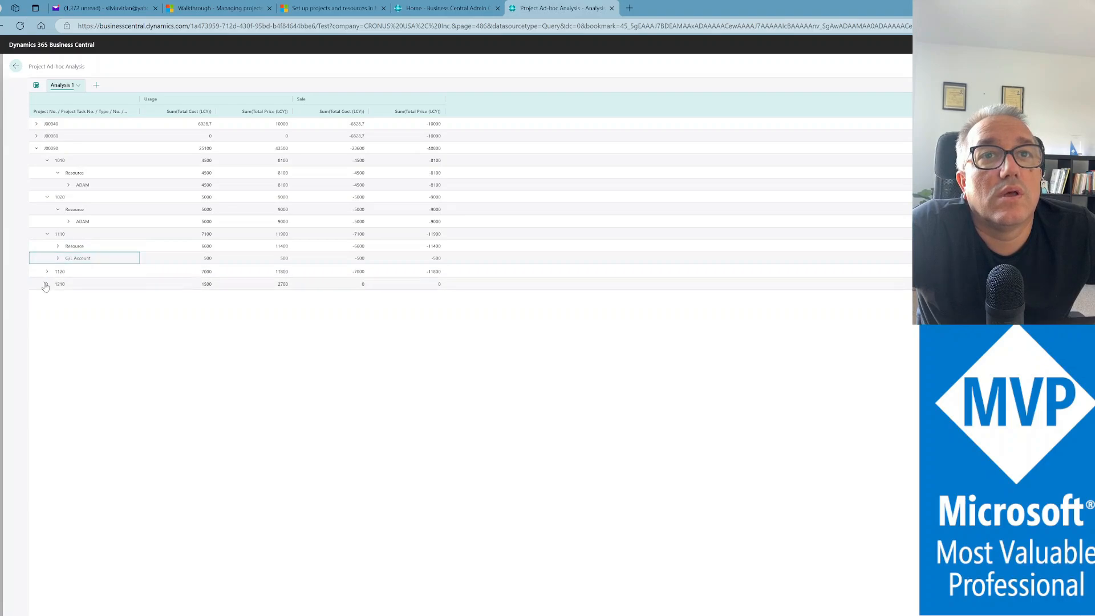
left_click(47, 271)
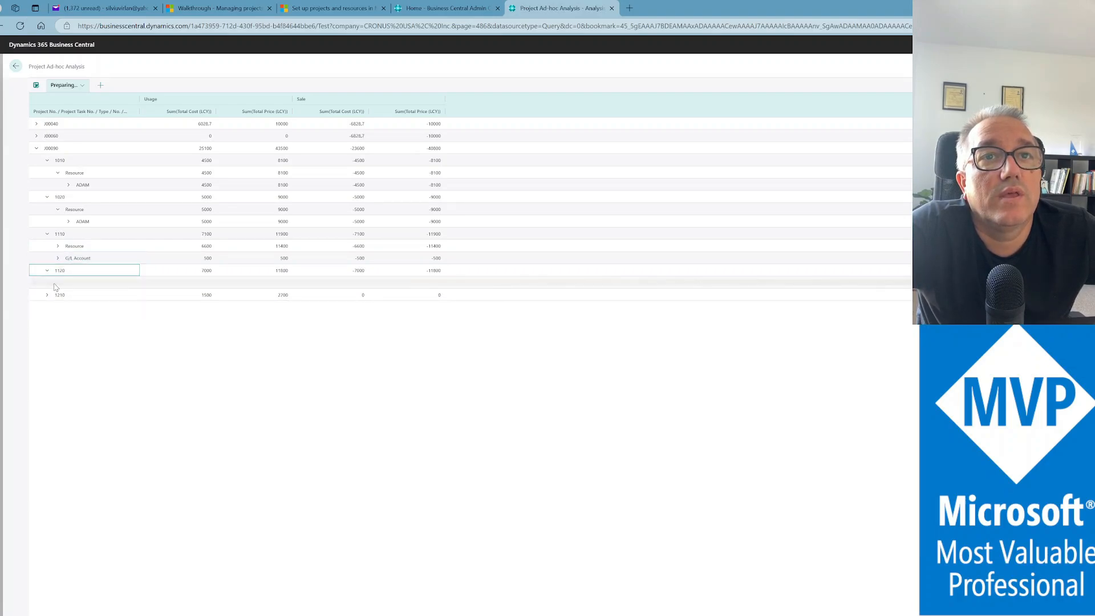
left_click(57, 283)
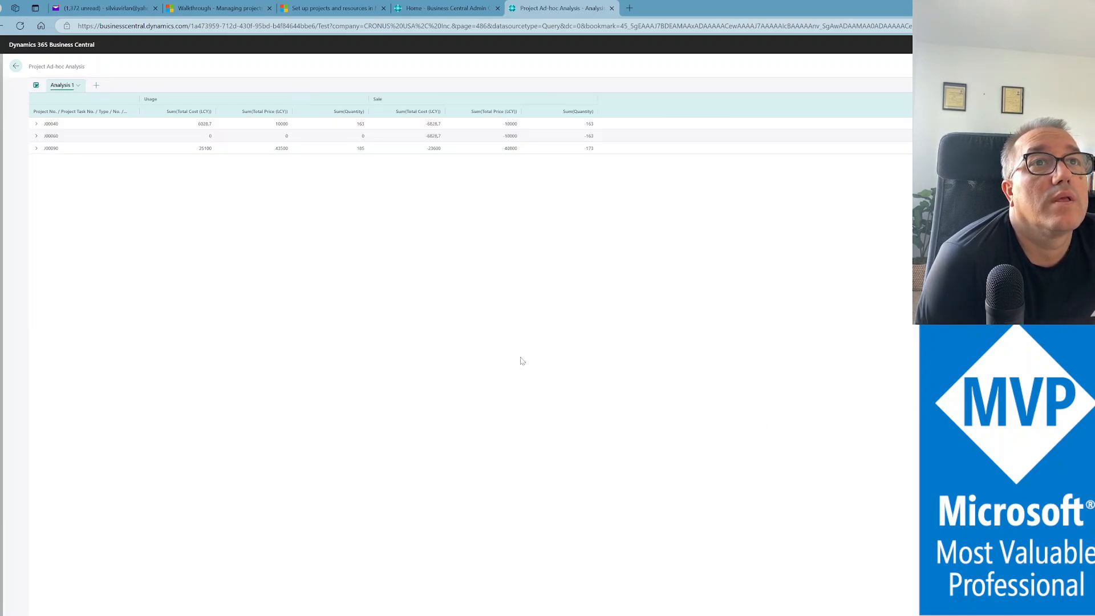
Drill J00090 down through task 1120's resources and expand the resource row
left_click(34, 152)
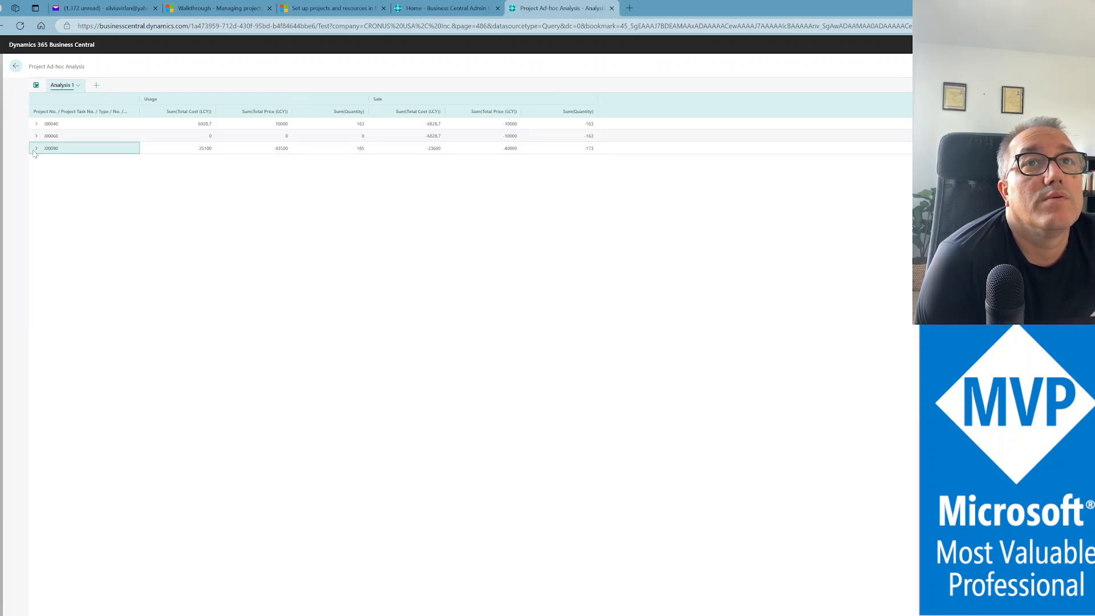
left_click(35, 150)
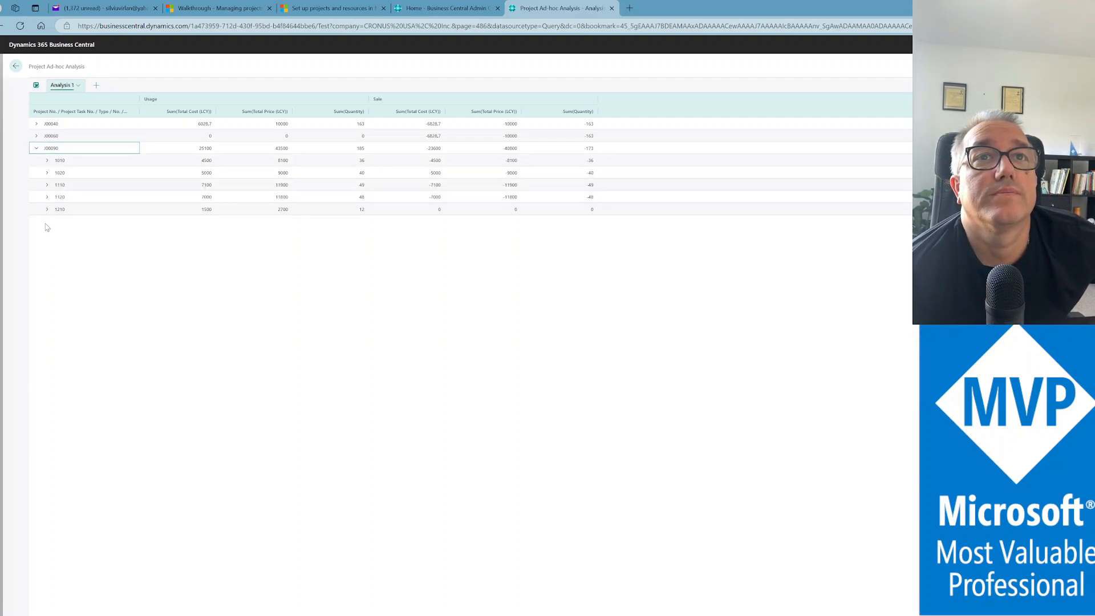
left_click(48, 198)
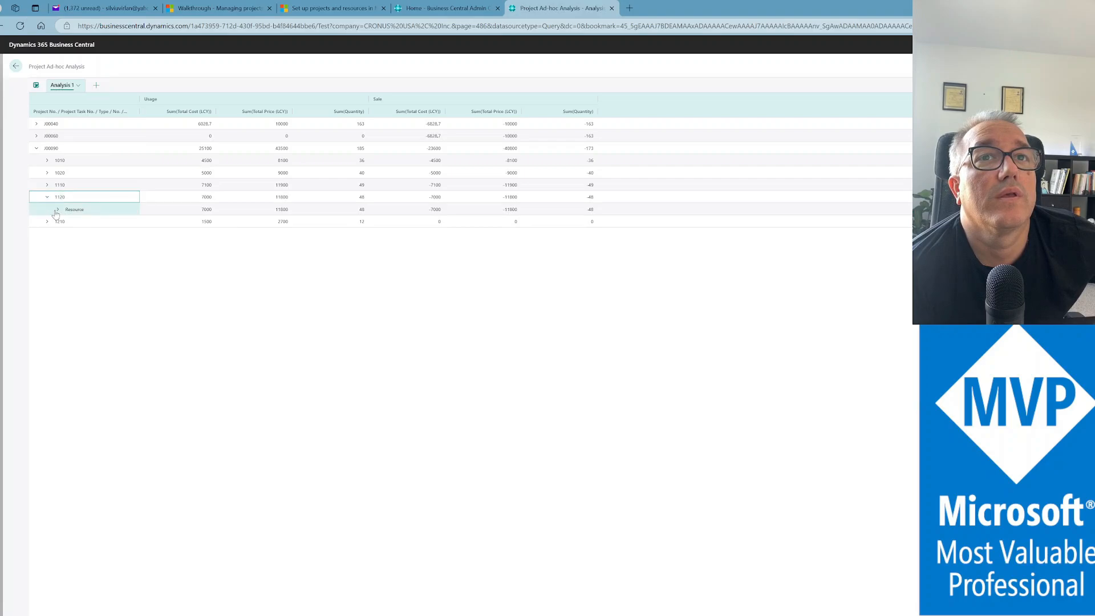
left_click(58, 210)
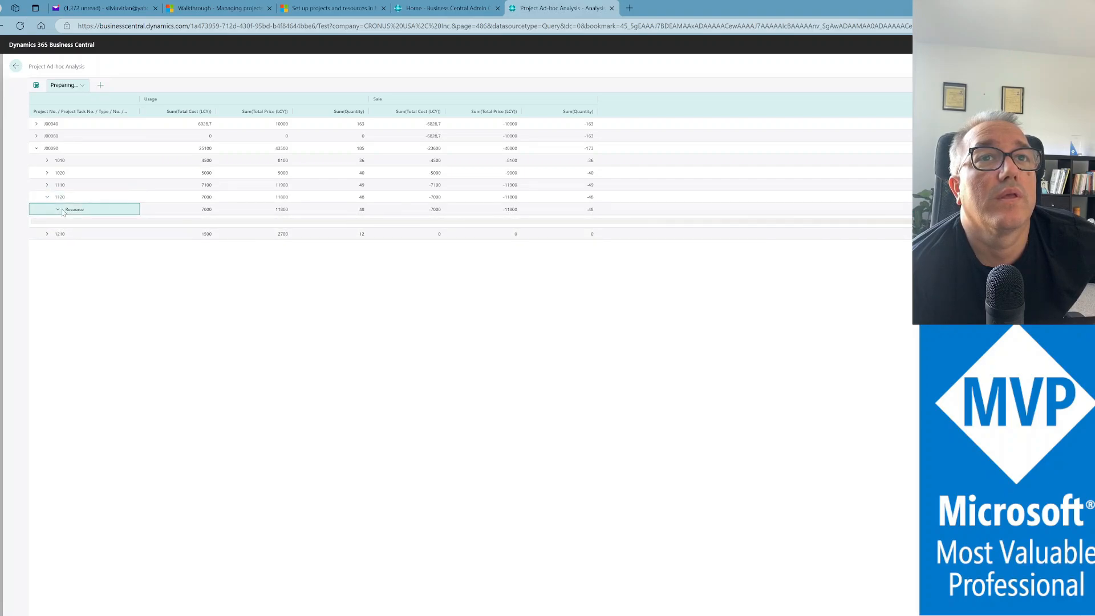
left_click(70, 234)
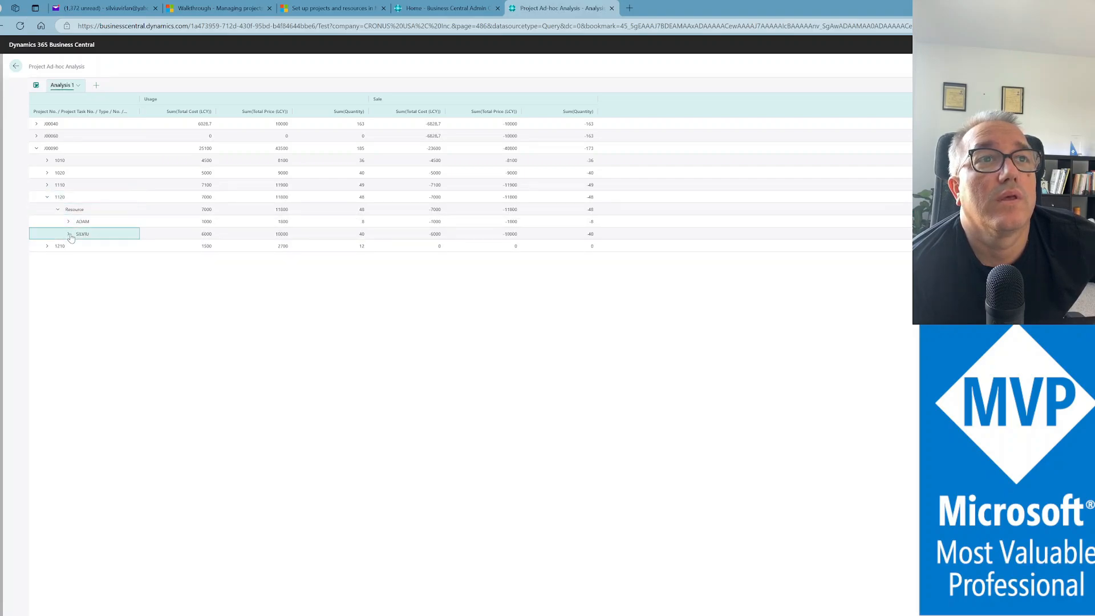
left_click(70, 235)
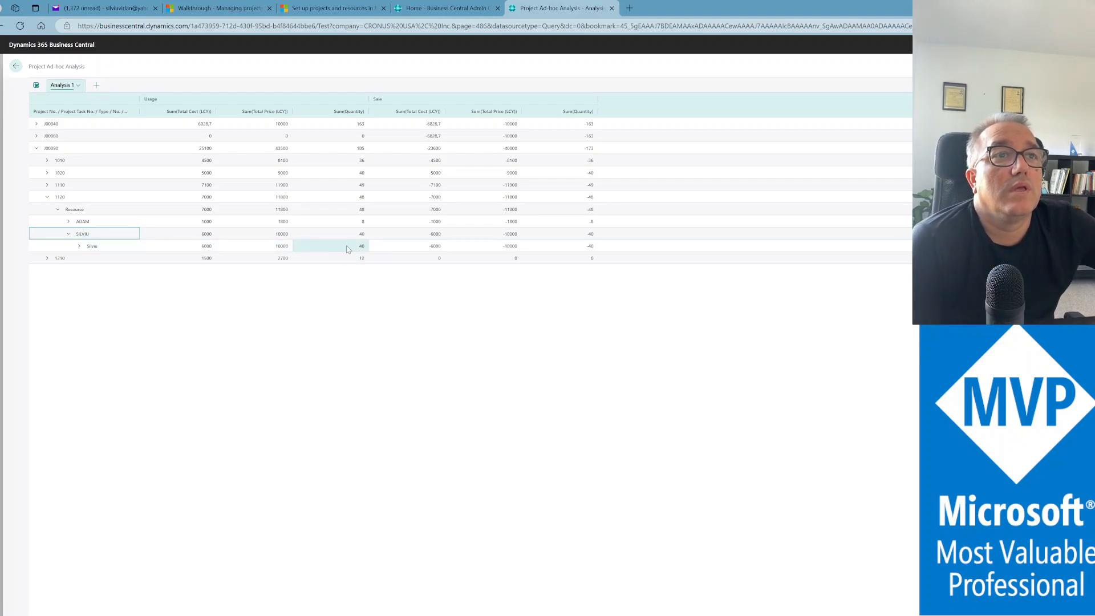
Compare that resource's usage quantity 40, total cost 6000 and total price 10000
left_click(362, 236)
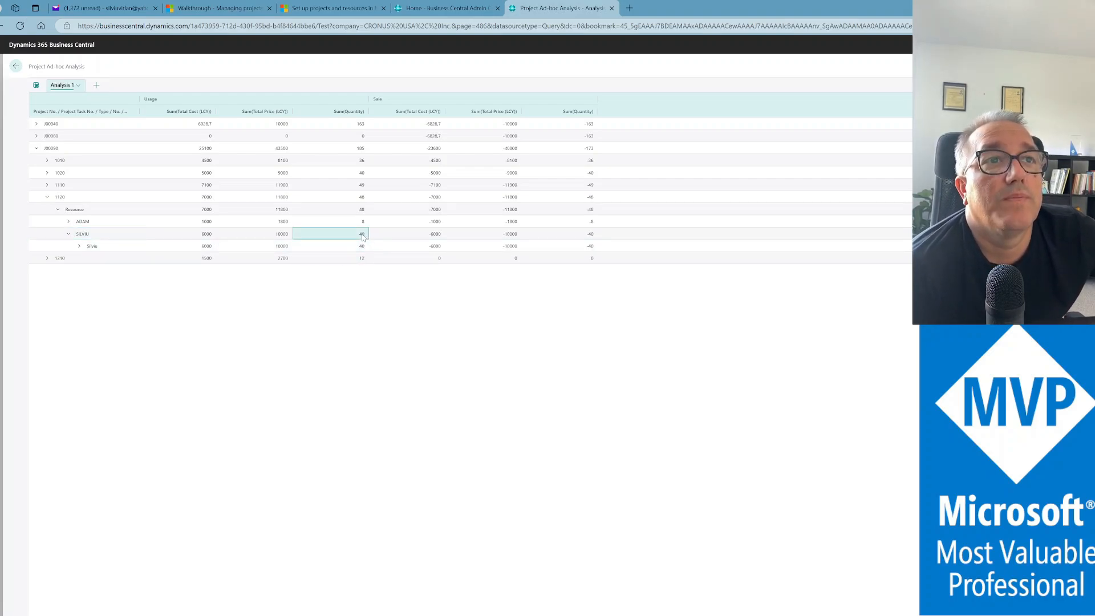
left_click(203, 235)
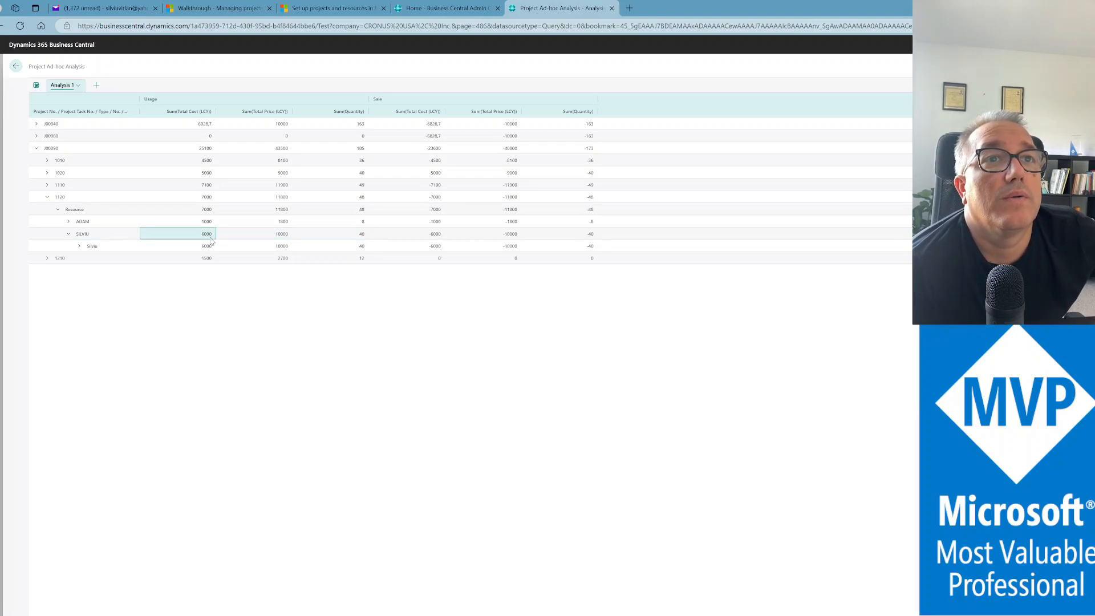
left_click(264, 237)
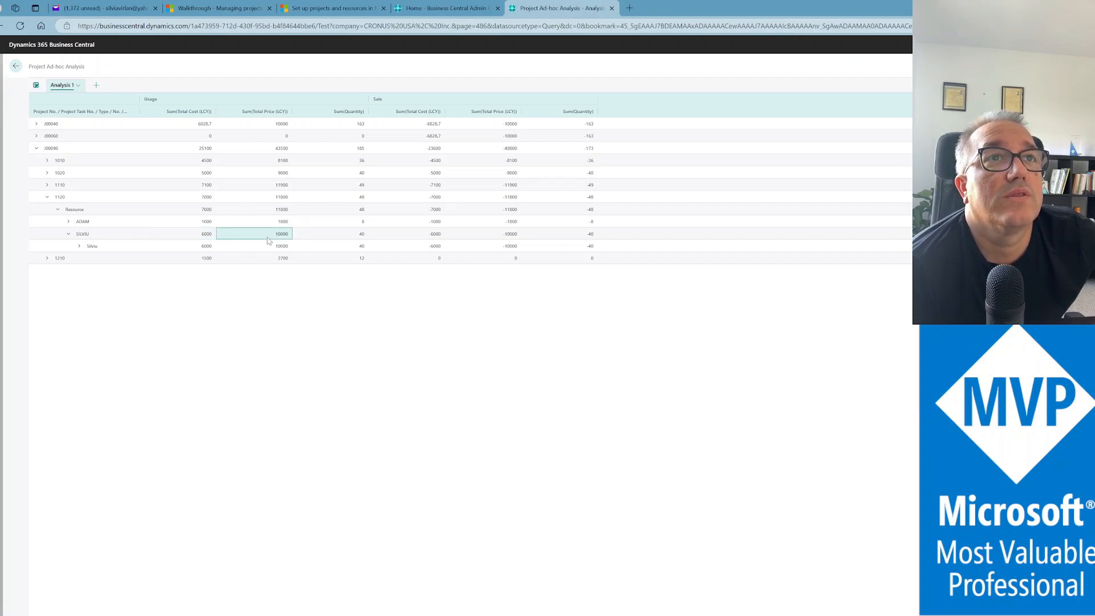
left_click(358, 240)
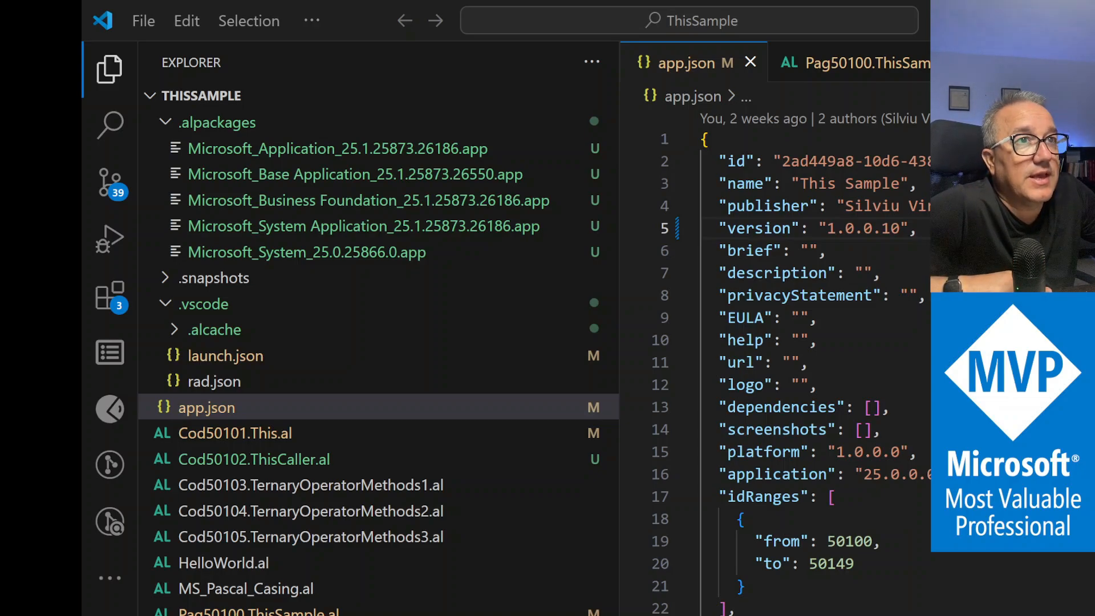
Open the Microsoft Base Application package, filter objects by @*Project*, and show only queries
key("alt+Tab")
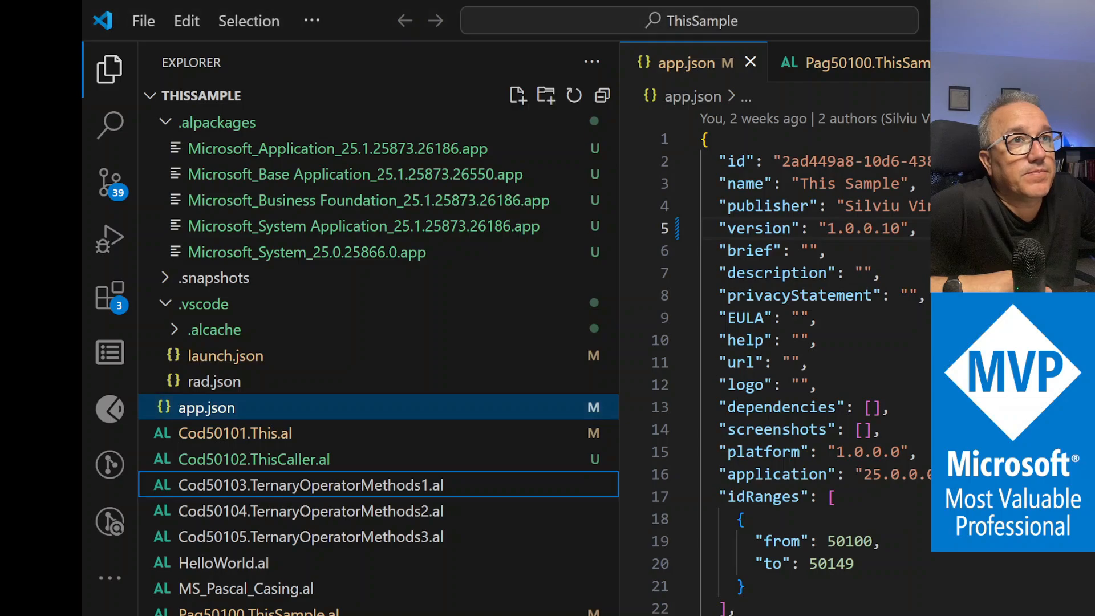
left_click(319, 181)
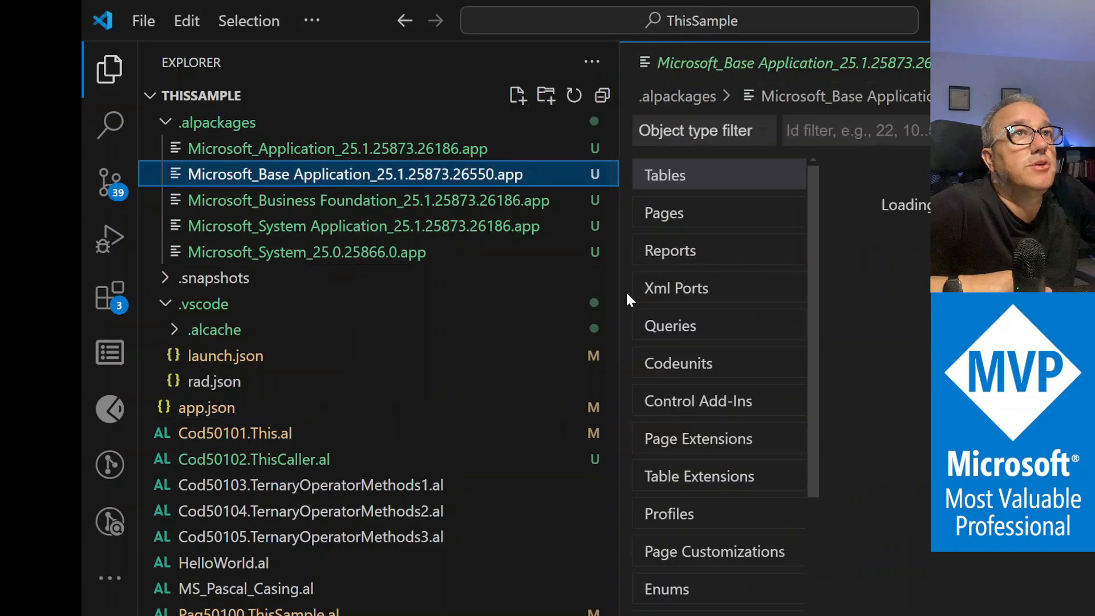
left_click_drag(621, 291, 420, 290)
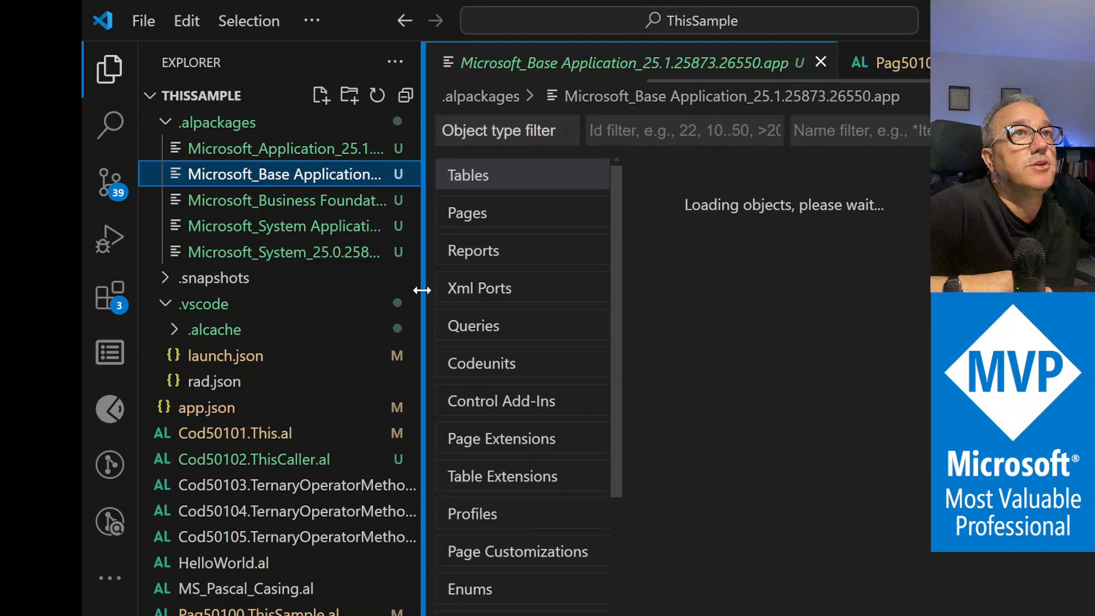
left_click(860, 131)
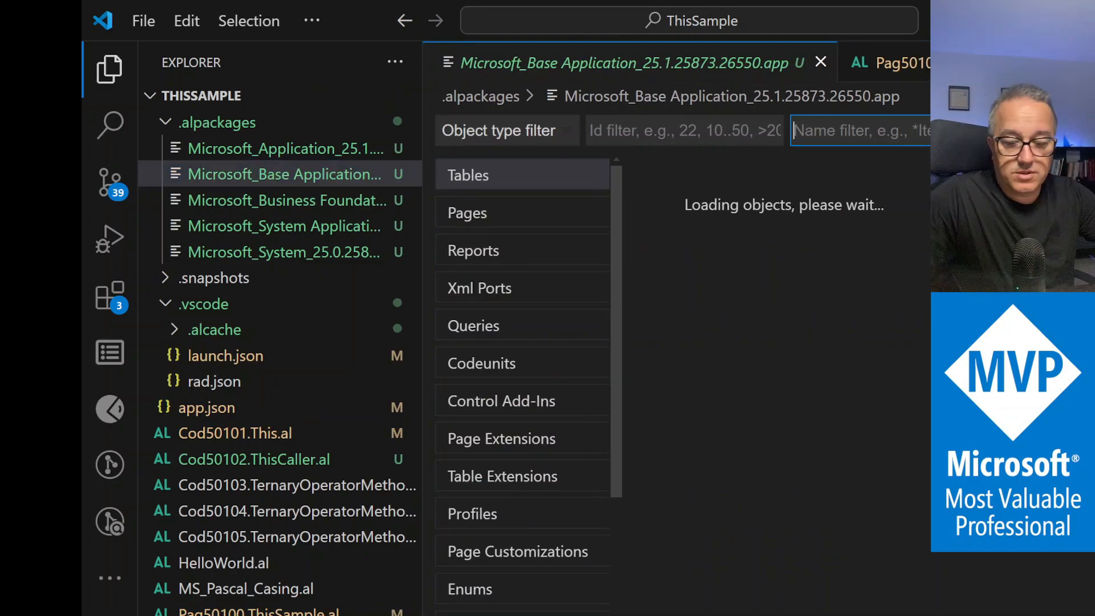
type("@")
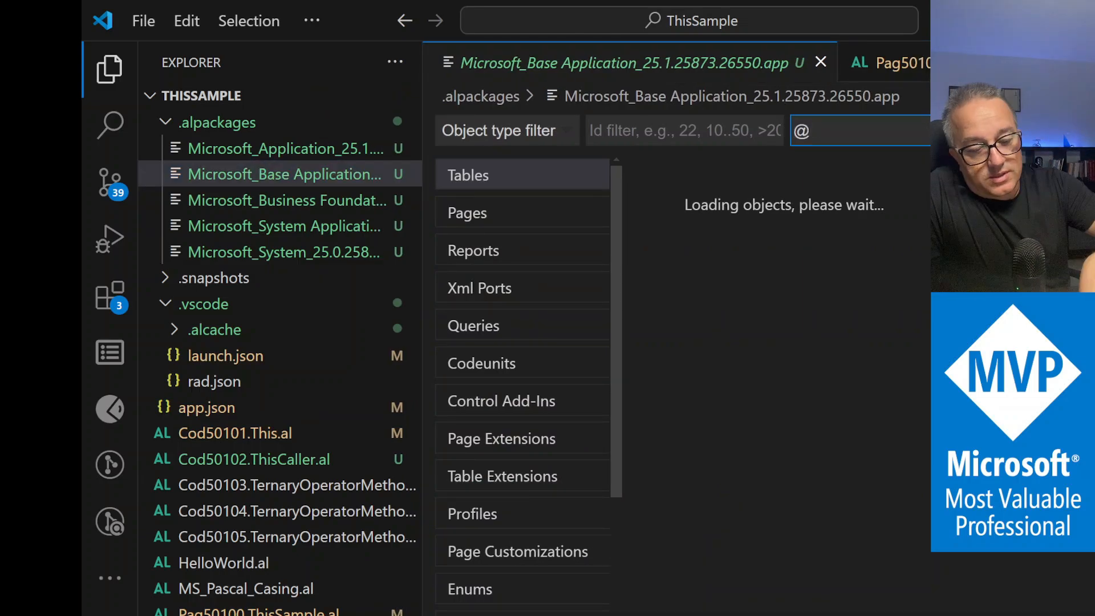
type("*pROJR")
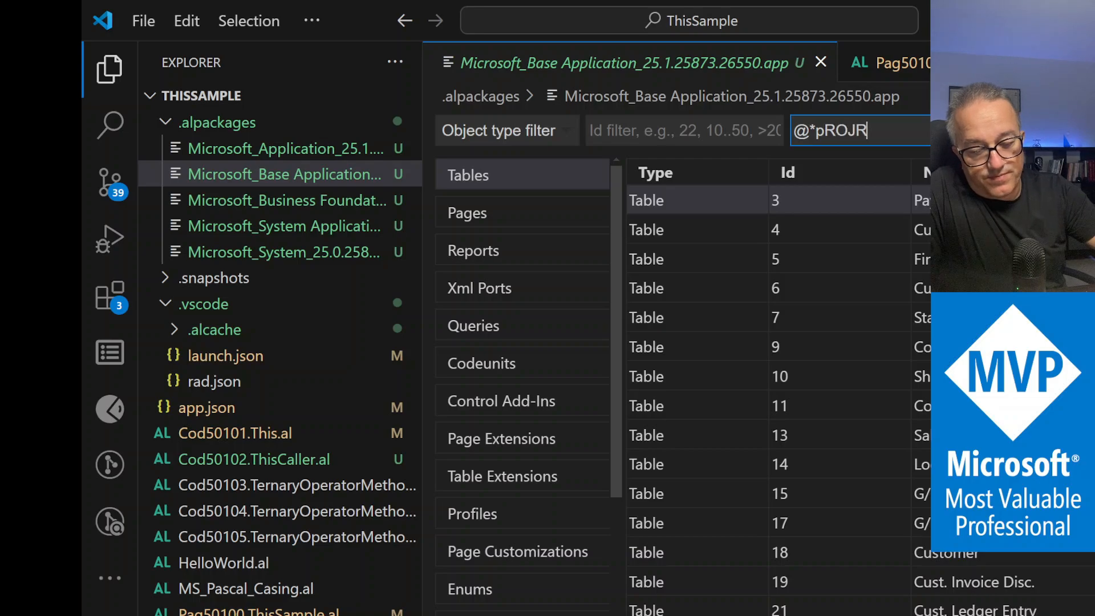
key("BackSpace")
key("BackSpace")
key("BackSpace")
key("BackSpace")
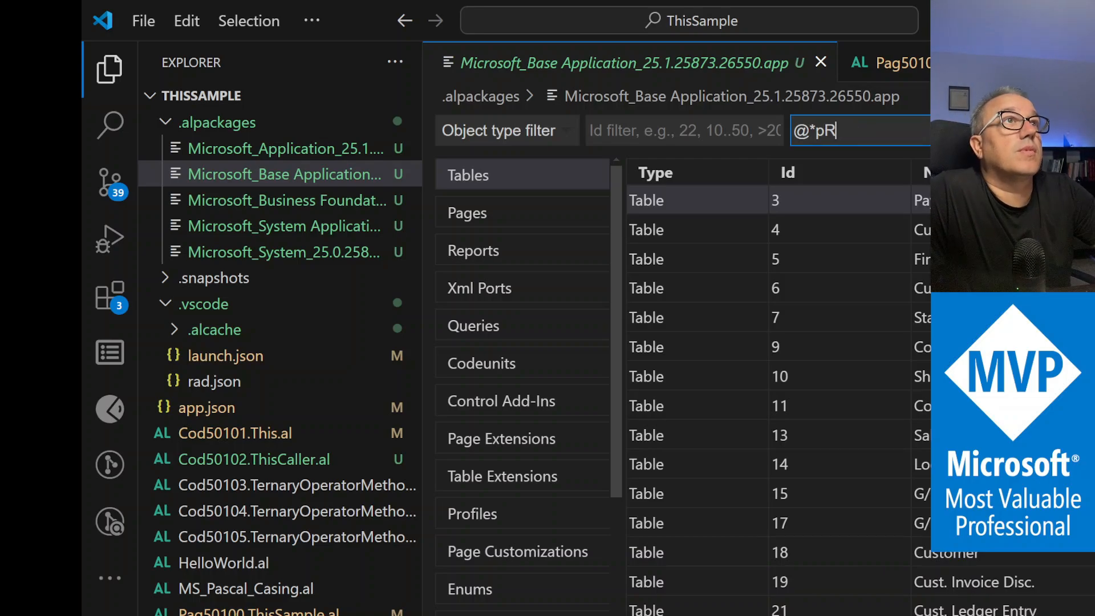
type("Pr")
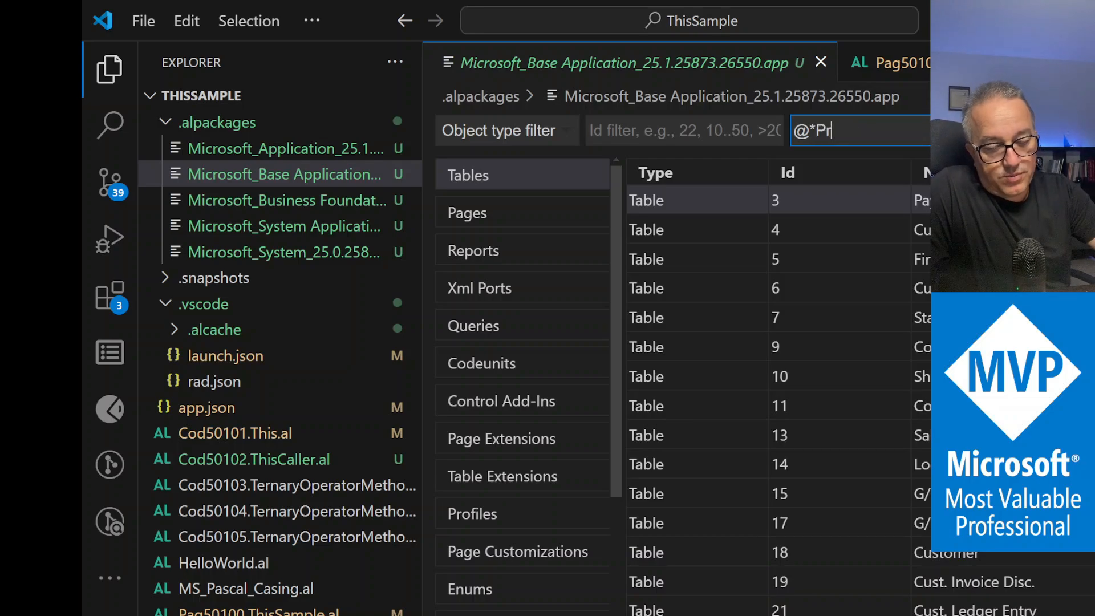
type("oject*")
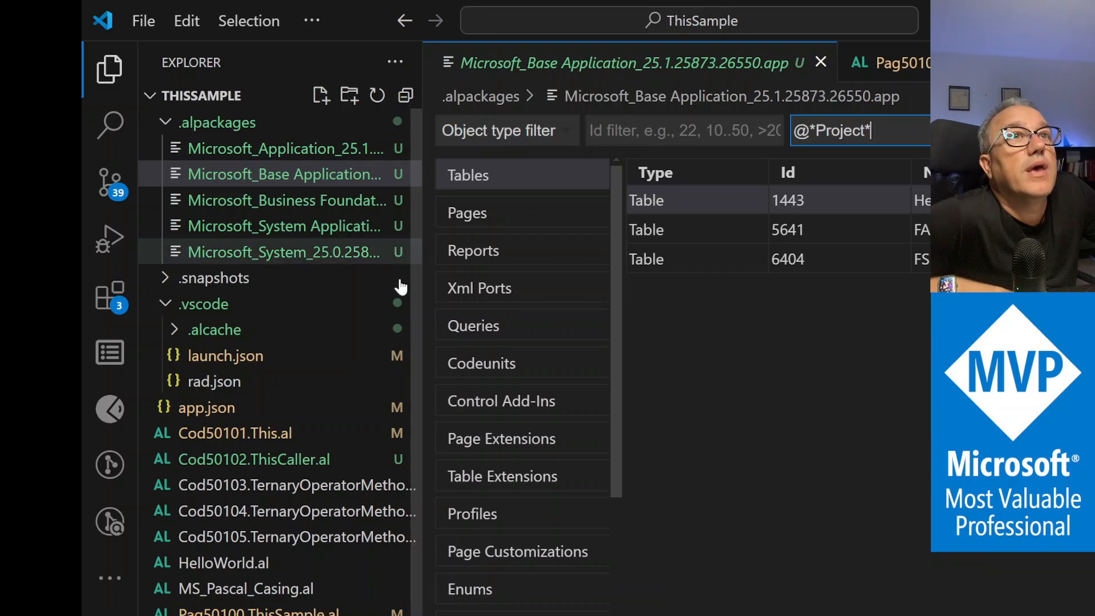
left_click(544, 329)
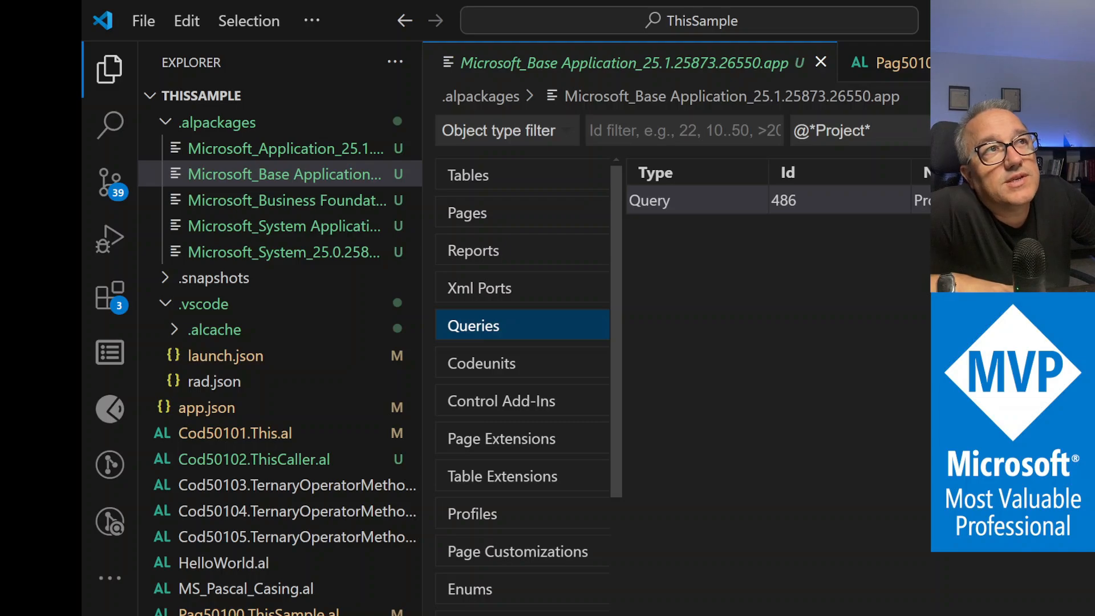
Open query 486 ProjectsAnalysis and highlight its caption and the Job Ledger Entry dataitem
left_click(798, 200)
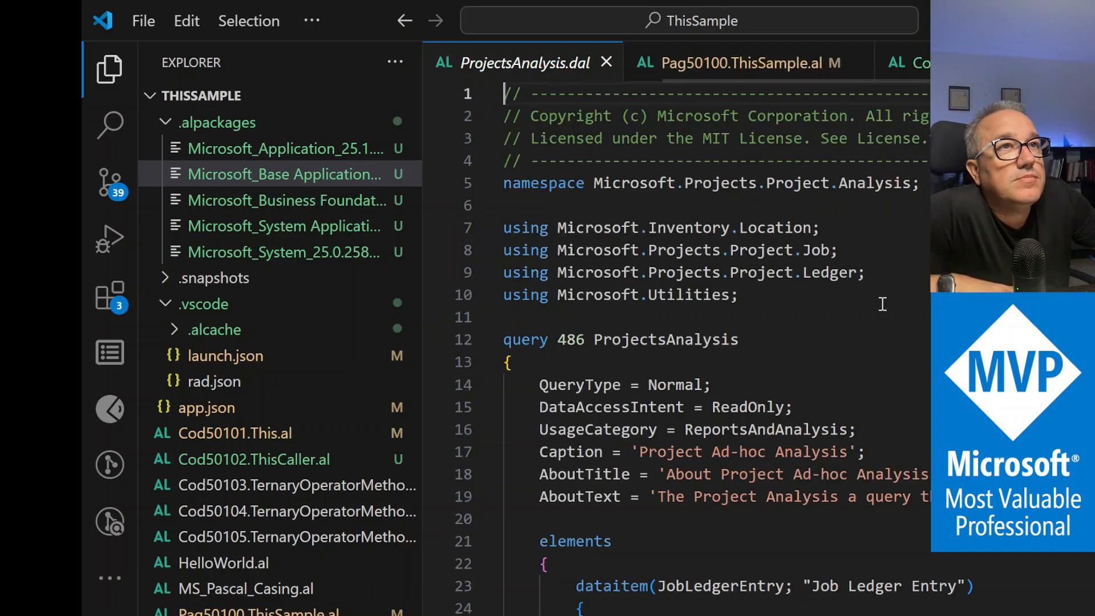
scroll(897, 350, "down", 3)
scroll(896, 349, "down", 1)
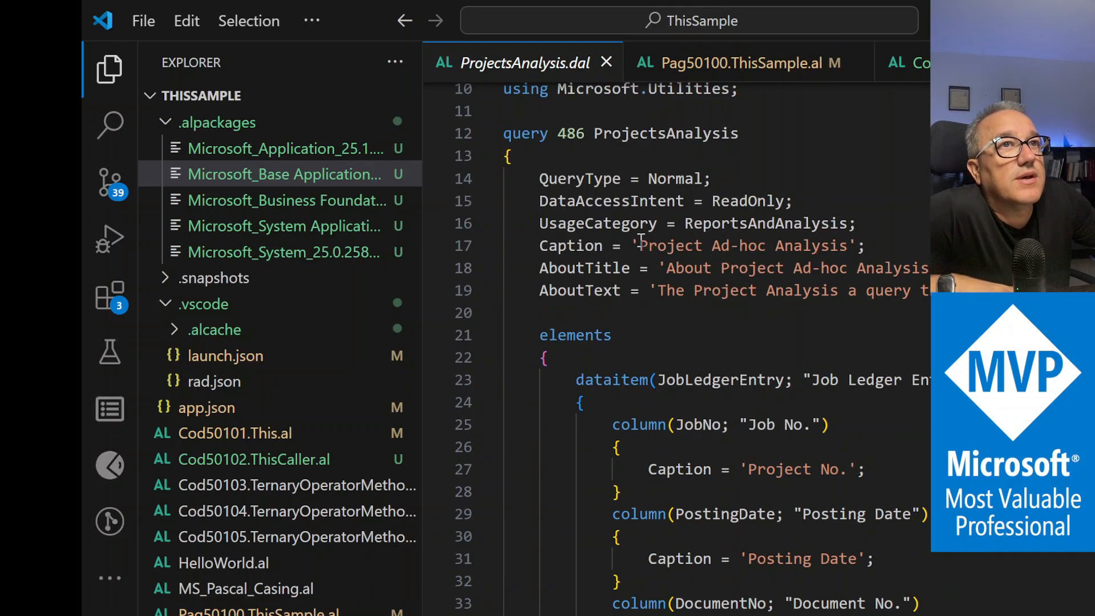
left_click_drag(638, 245, 849, 247)
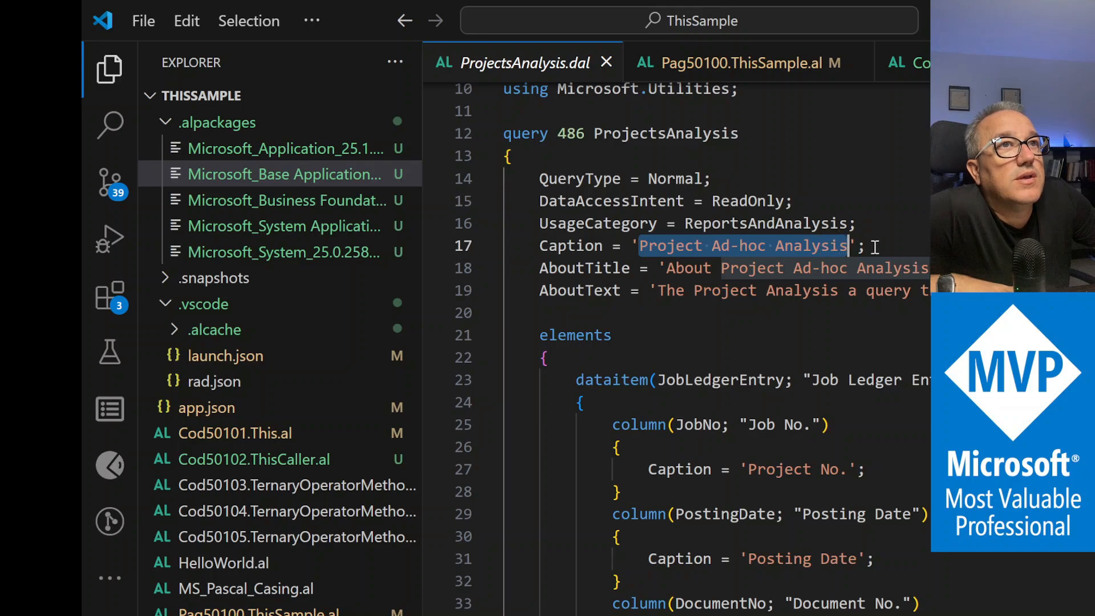
left_click(929, 292)
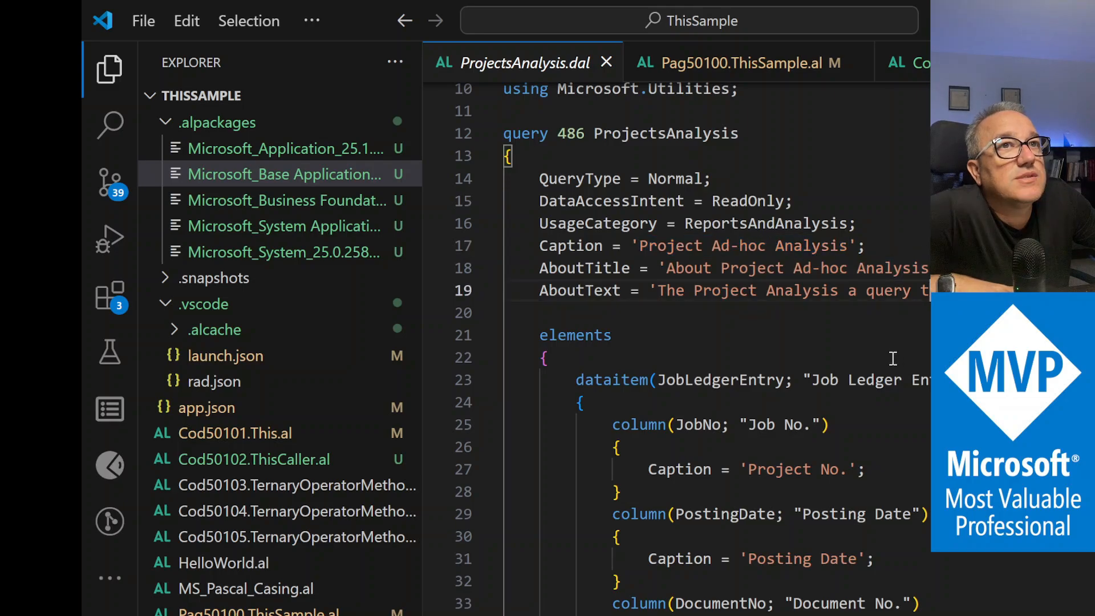
scroll(893, 358, "down", 3)
scroll(893, 358, "down", 1)
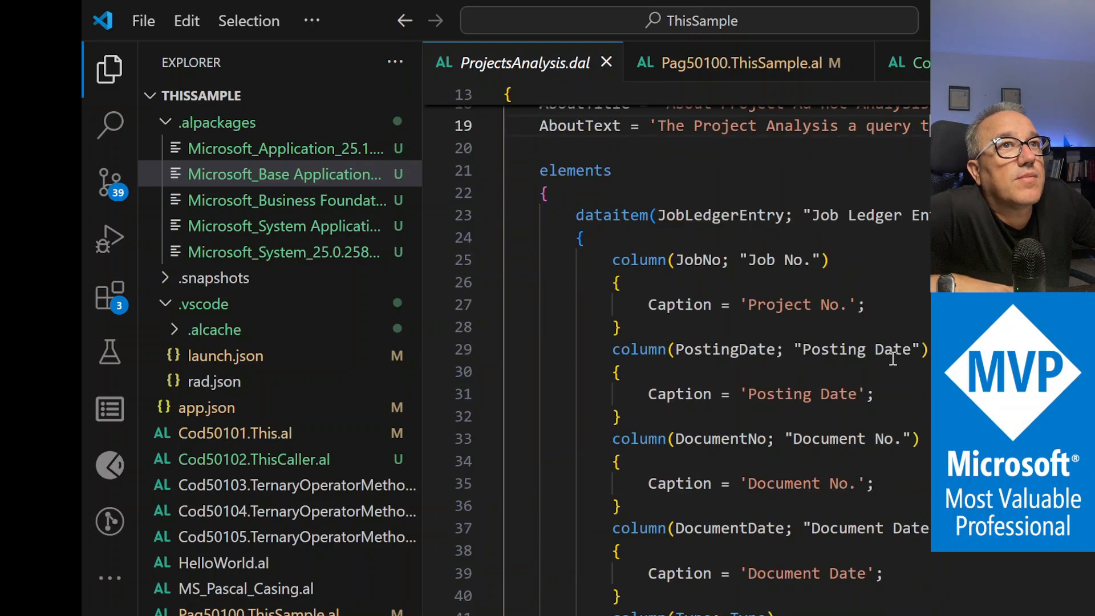
left_click(877, 215)
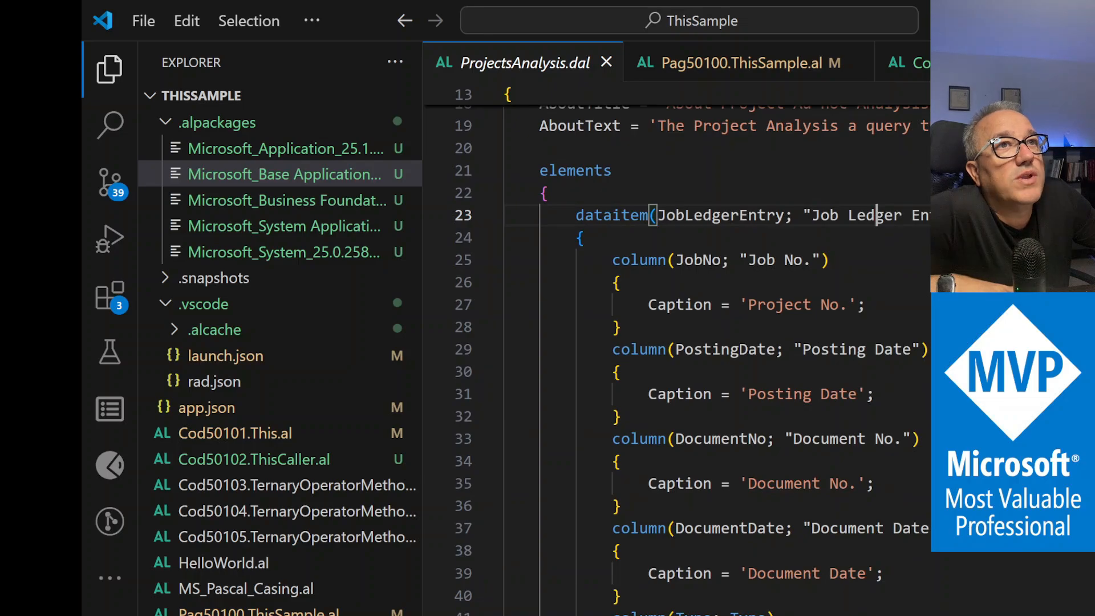
Scroll through the columns to the linked Job, Job Task, Work Type and Location dataitems
scroll(691, 359, "down", 2)
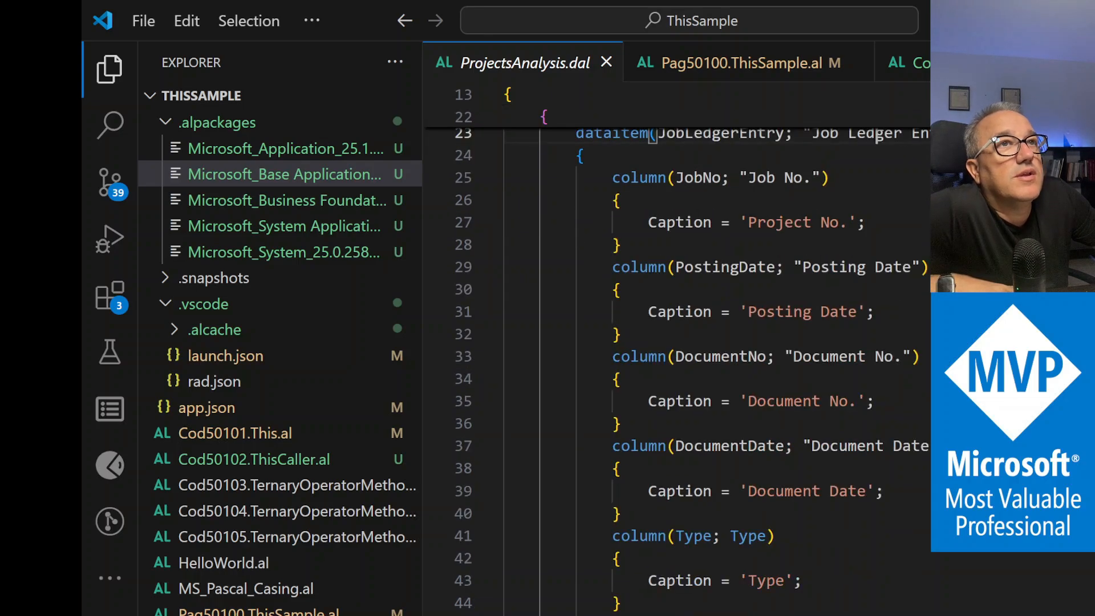
scroll(678, 371, "down", 5)
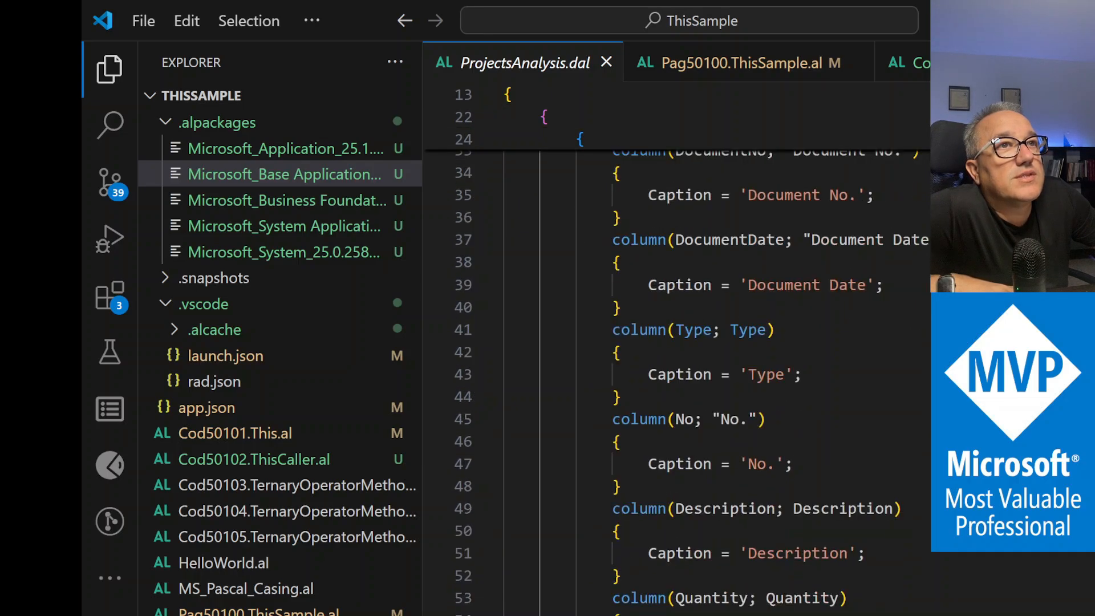
scroll(678, 371, "down", 6)
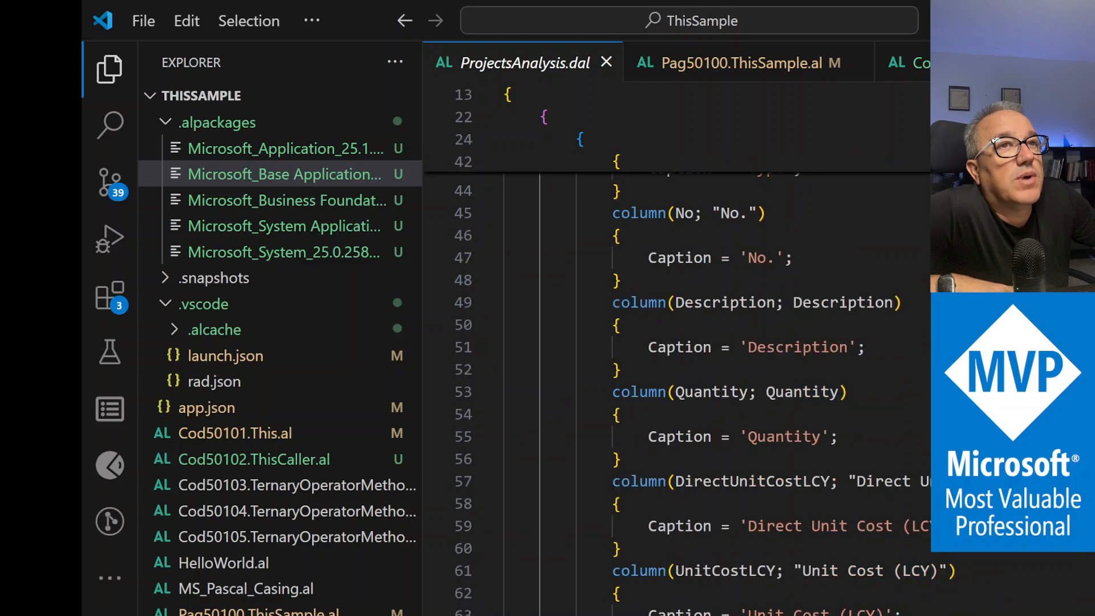
scroll(678, 382, "down", 8)
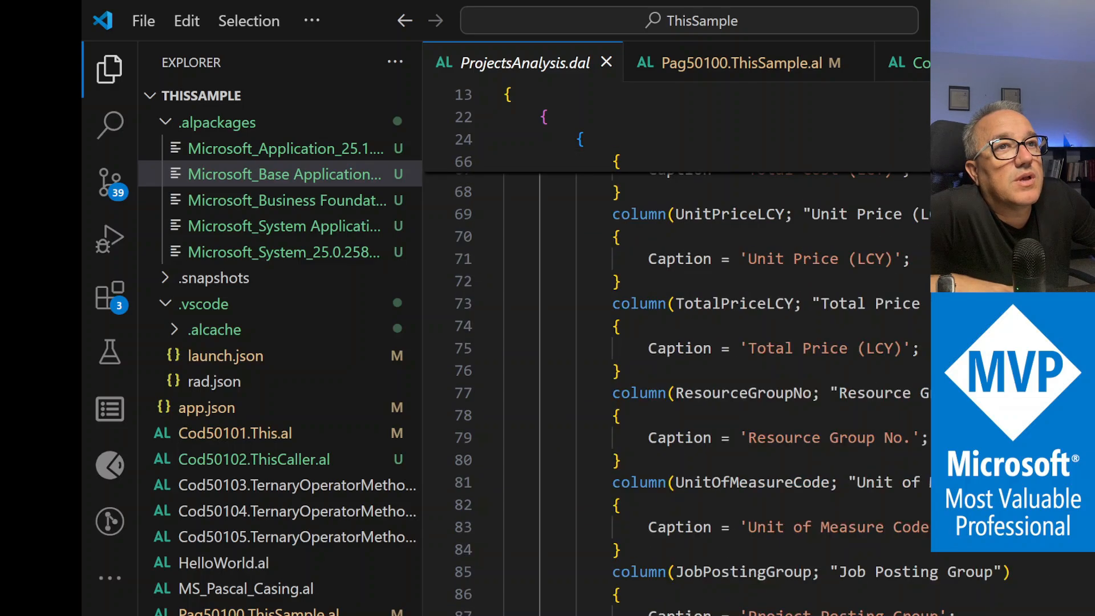
scroll(677, 382, "down", 12)
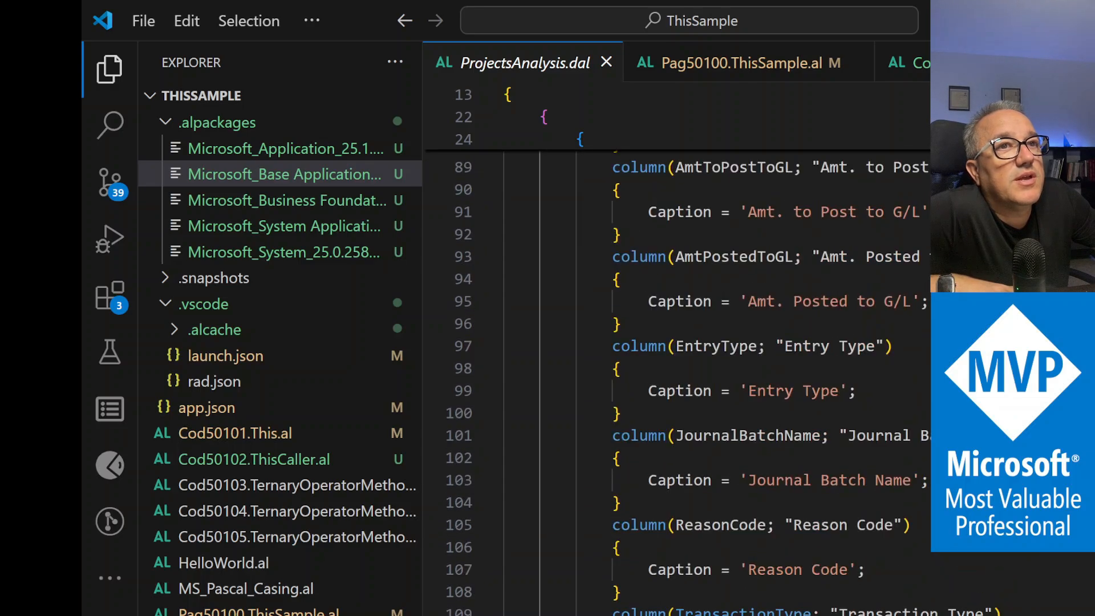
scroll(677, 382, "down", 14)
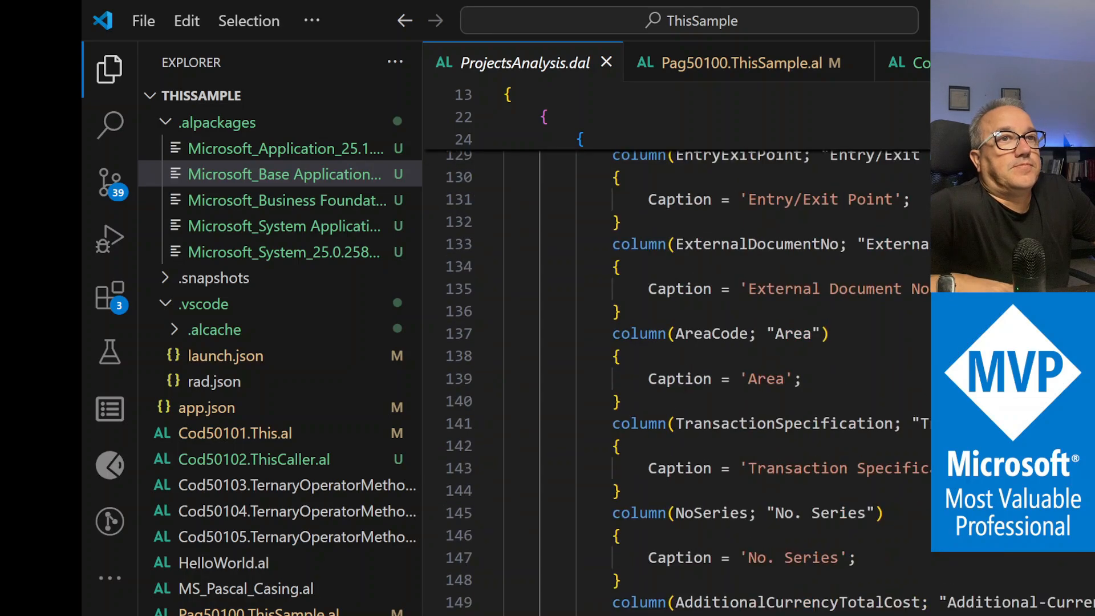
scroll(677, 382, "down", 6)
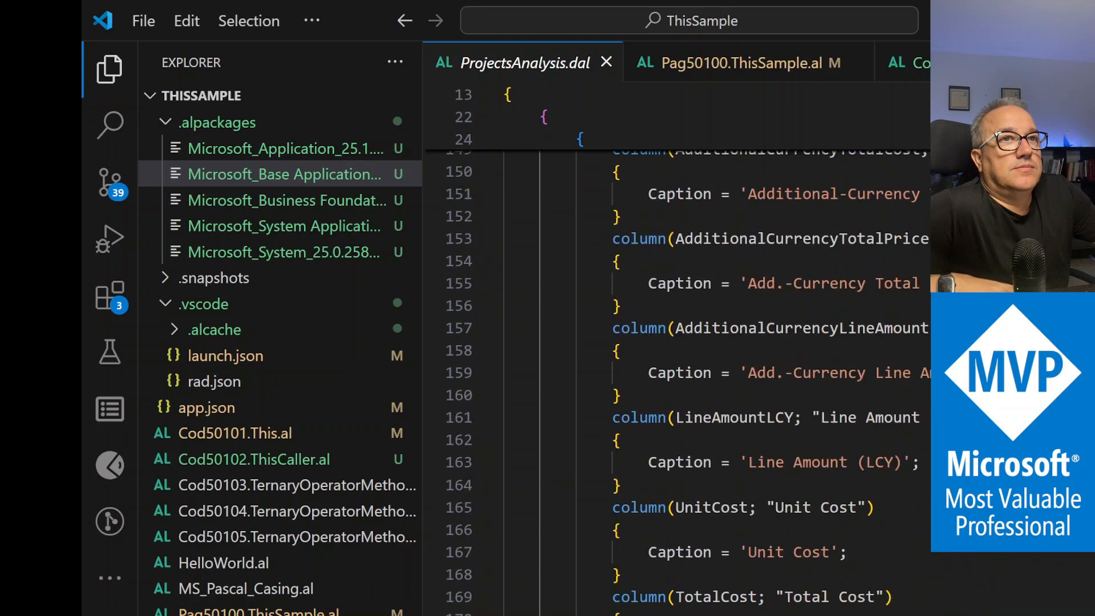
scroll(677, 382, "down", 12)
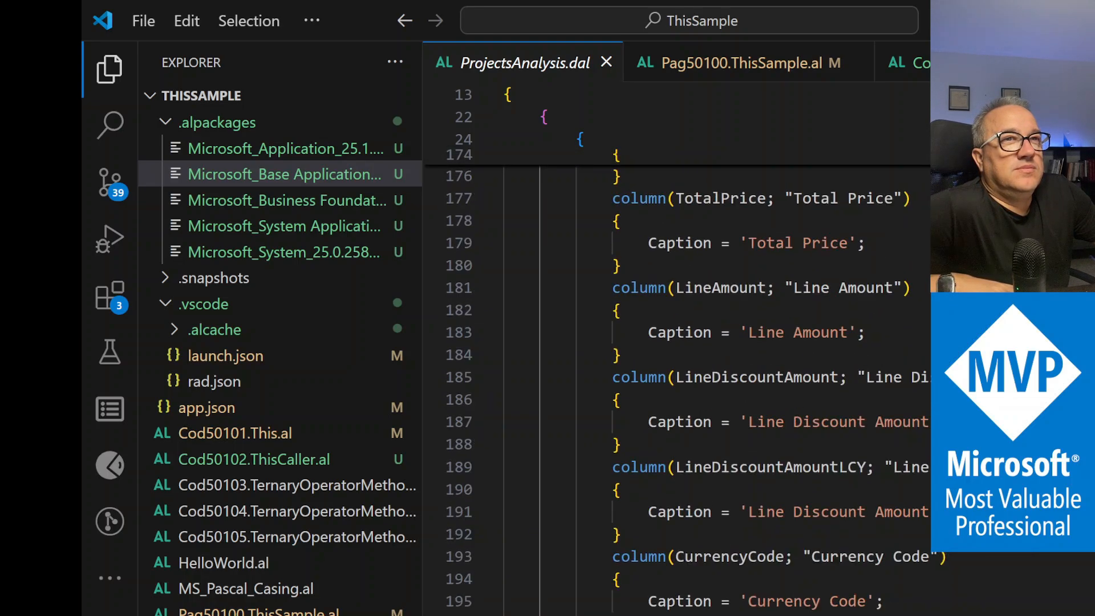
scroll(677, 382, "down", 11)
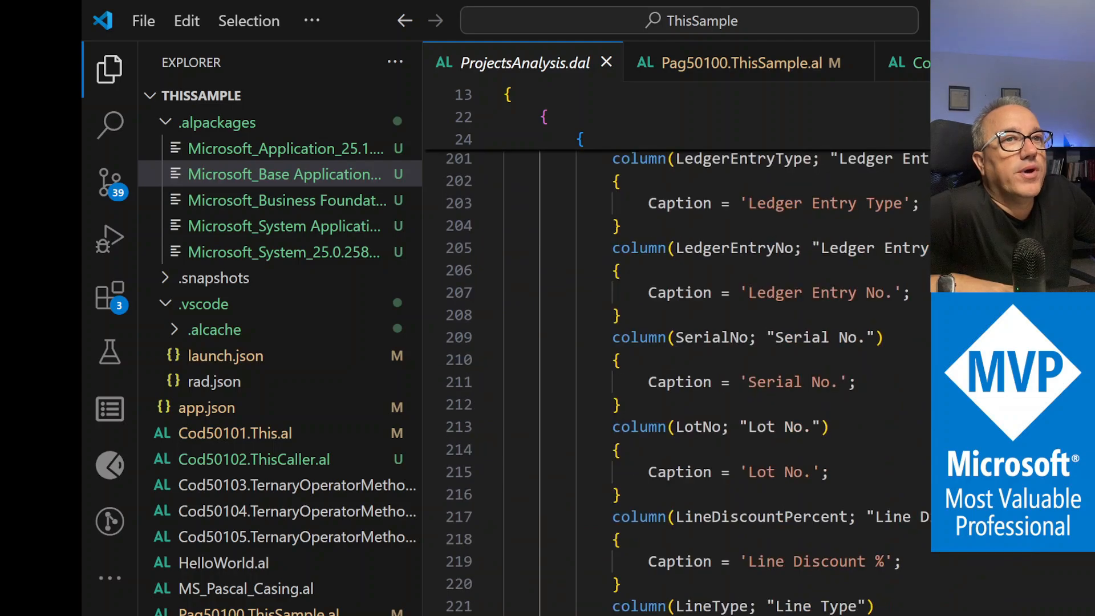
scroll(677, 382, "down", 12)
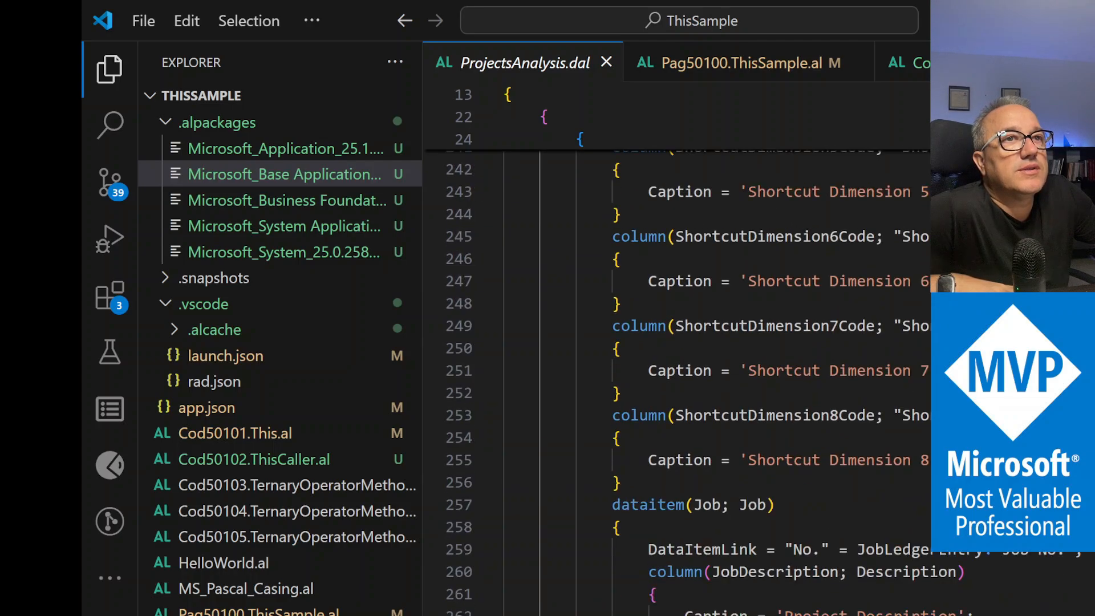
left_click(749, 422)
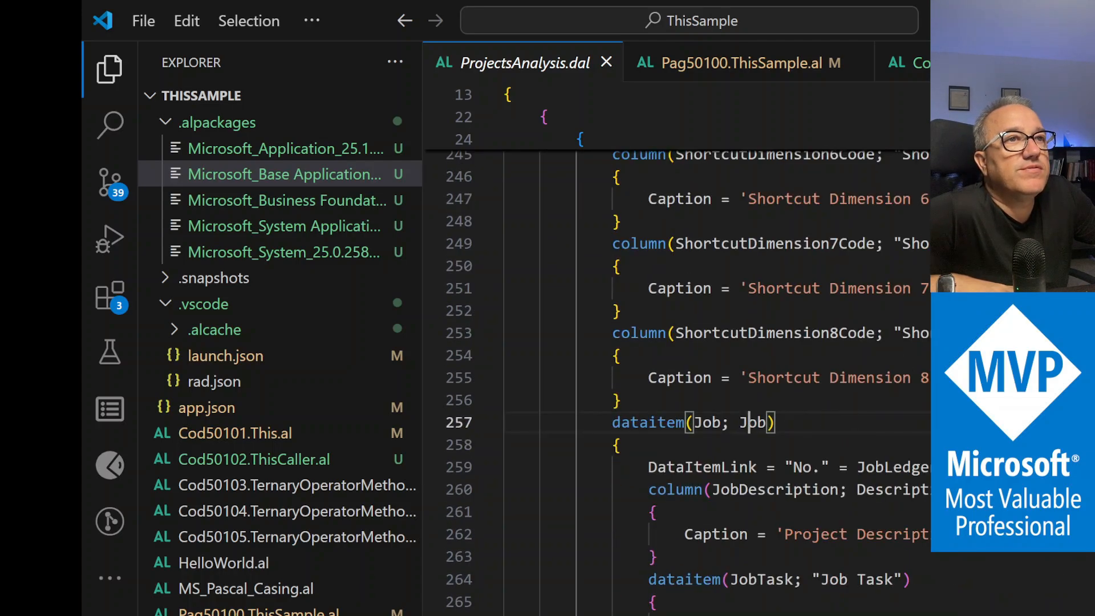
scroll(827, 418, "down", 3)
left_click(876, 374)
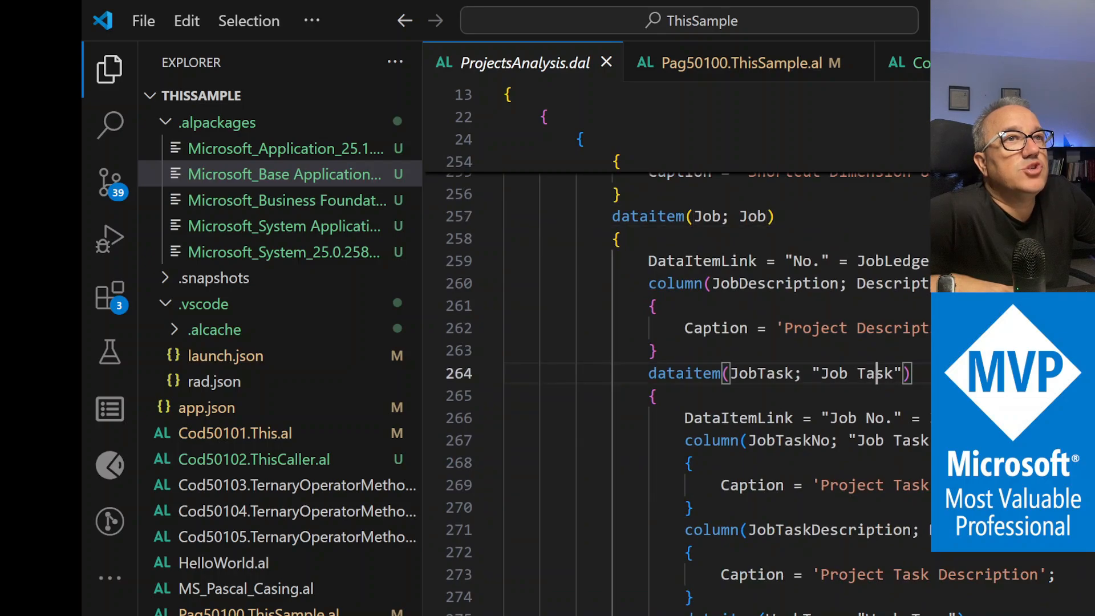
scroll(877, 374, "down", 3)
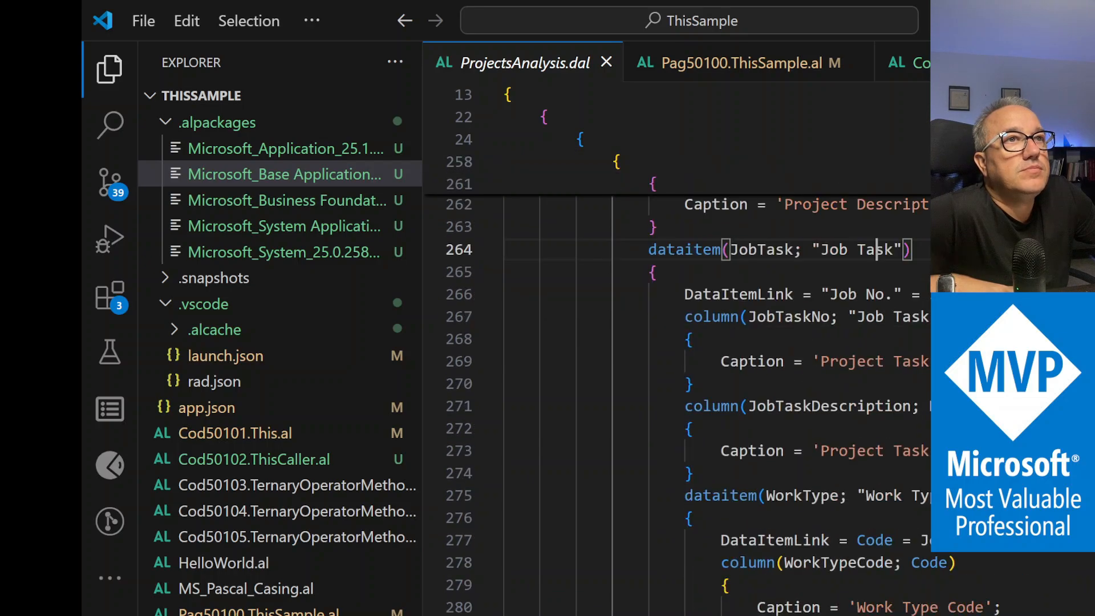
left_click(904, 413)
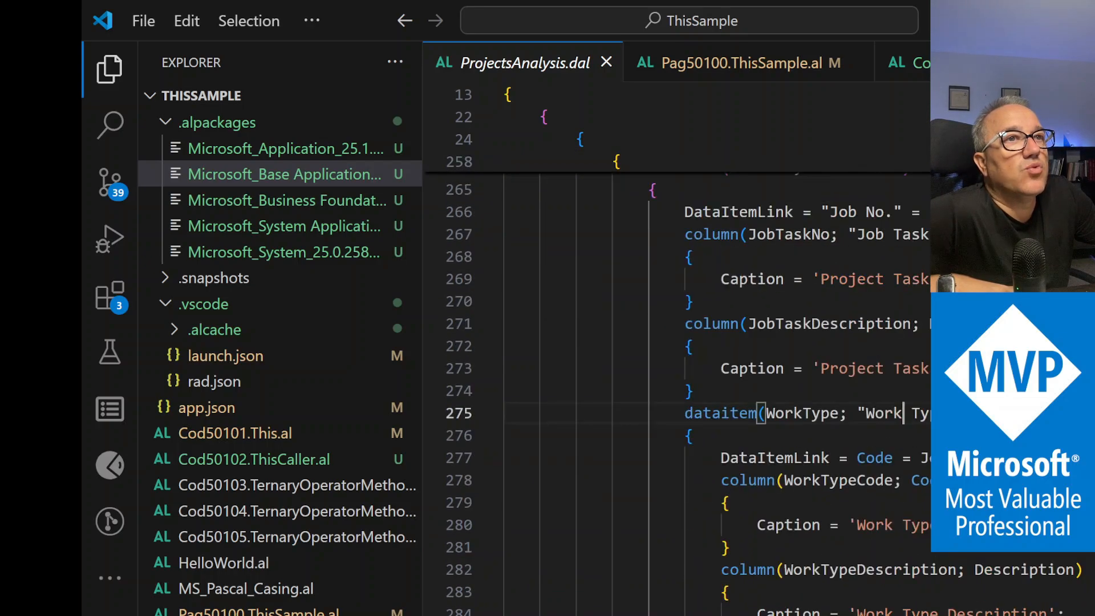
scroll(903, 413, "down", 1)
scroll(770, 404, "down", 1)
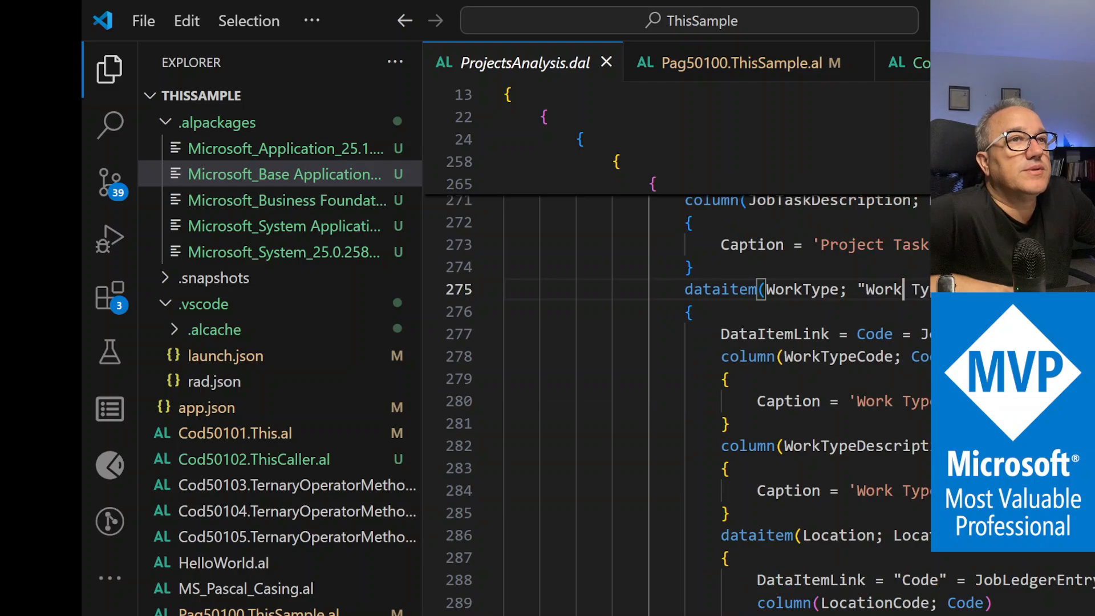
scroll(770, 404, "down", 3)
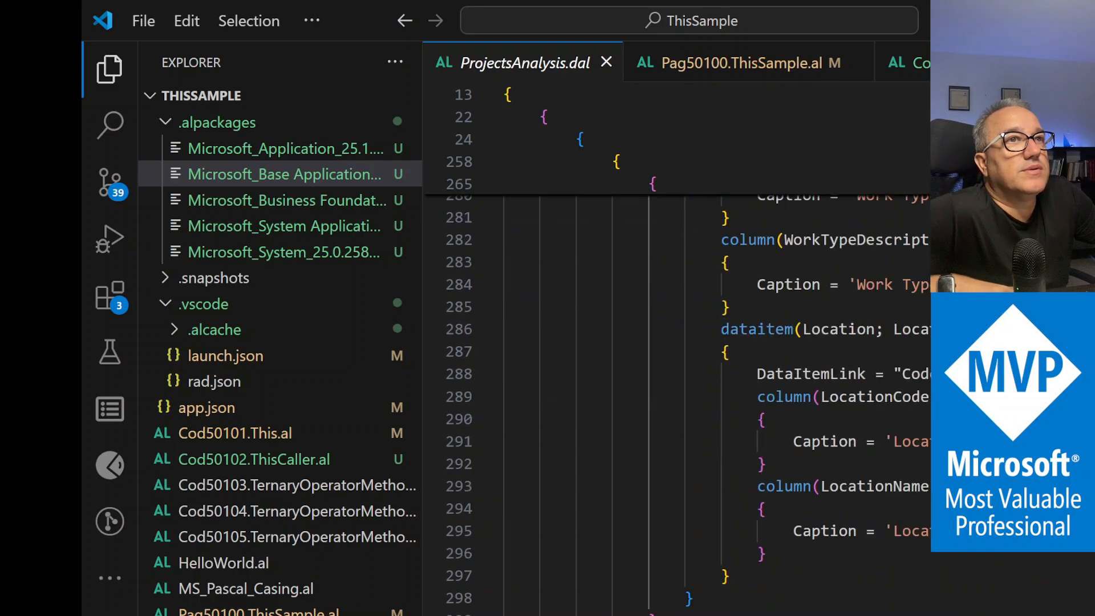
left_click(913, 329)
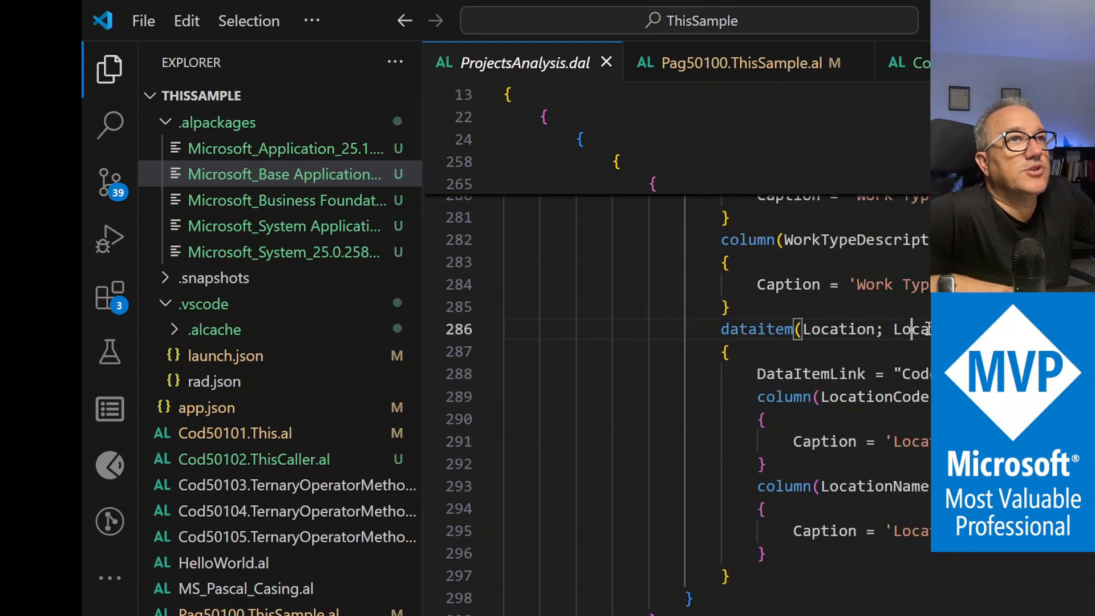